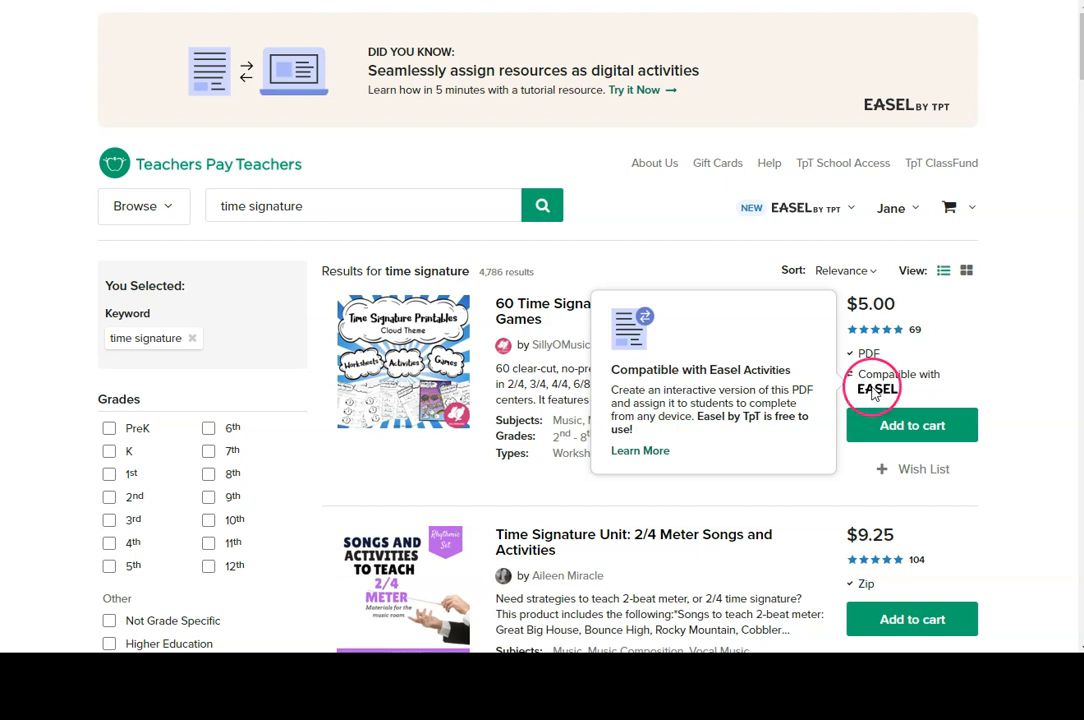
Open the "60 Time Signature Worksheets, Printables, Games" listing from the search results and view its product details and preview thumbnails.
{"action": "left_click", "coordinate": [405, 350]}
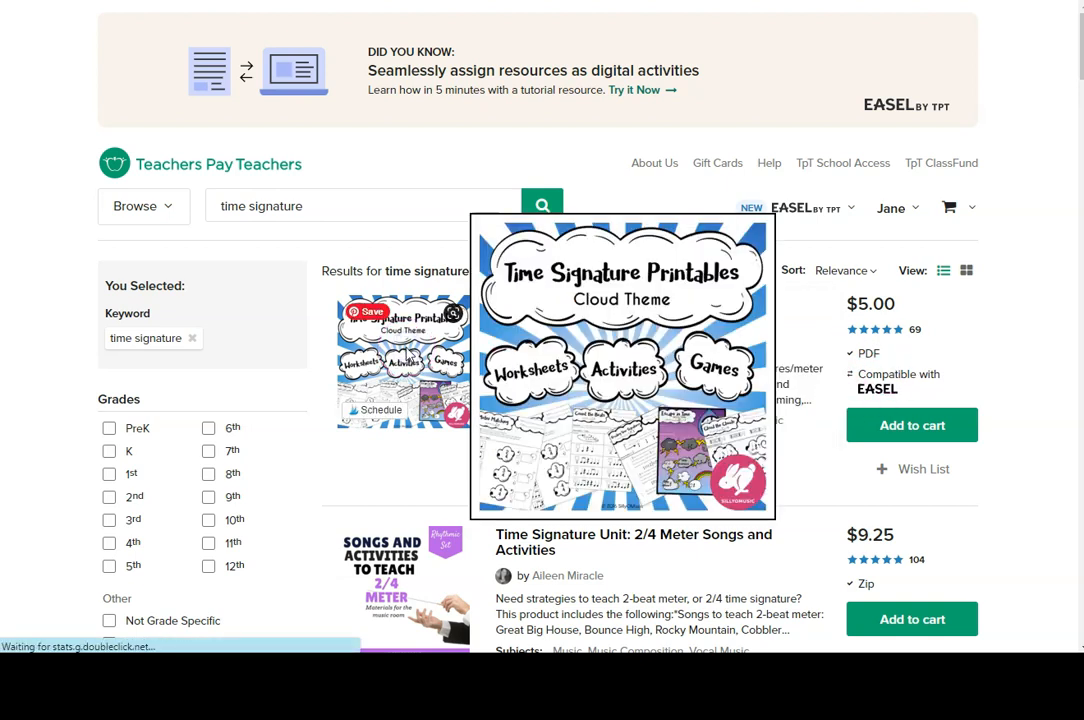
{"action": "left_click", "coordinate": [447, 333]}
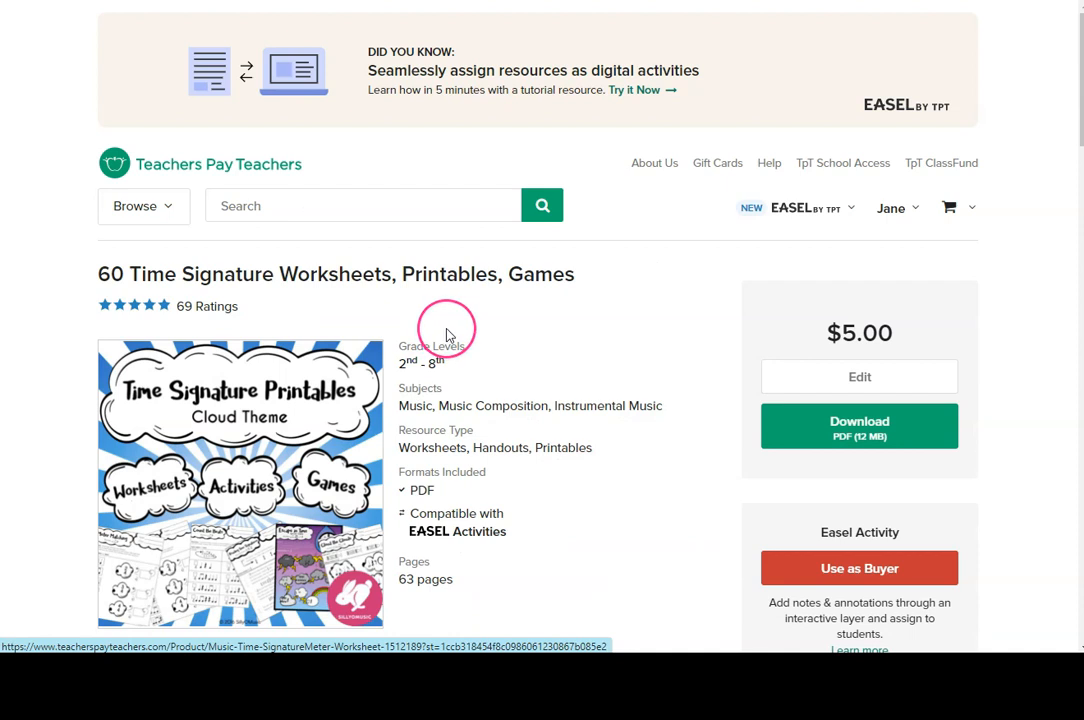
{"action": "left_click", "coordinate": [513, 345]}
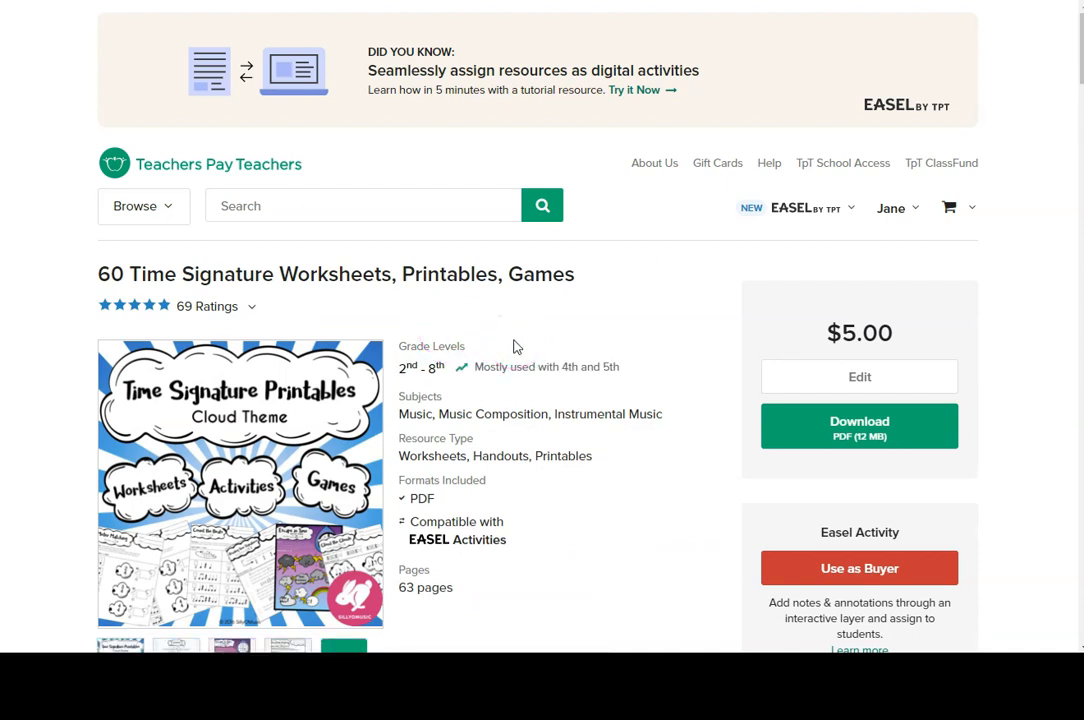
{"action": "scroll", "coordinate": [460, 340], "scroll_direction": "down", "scroll_amount": 1}
{"action": "left_click", "coordinate": [492, 457]}
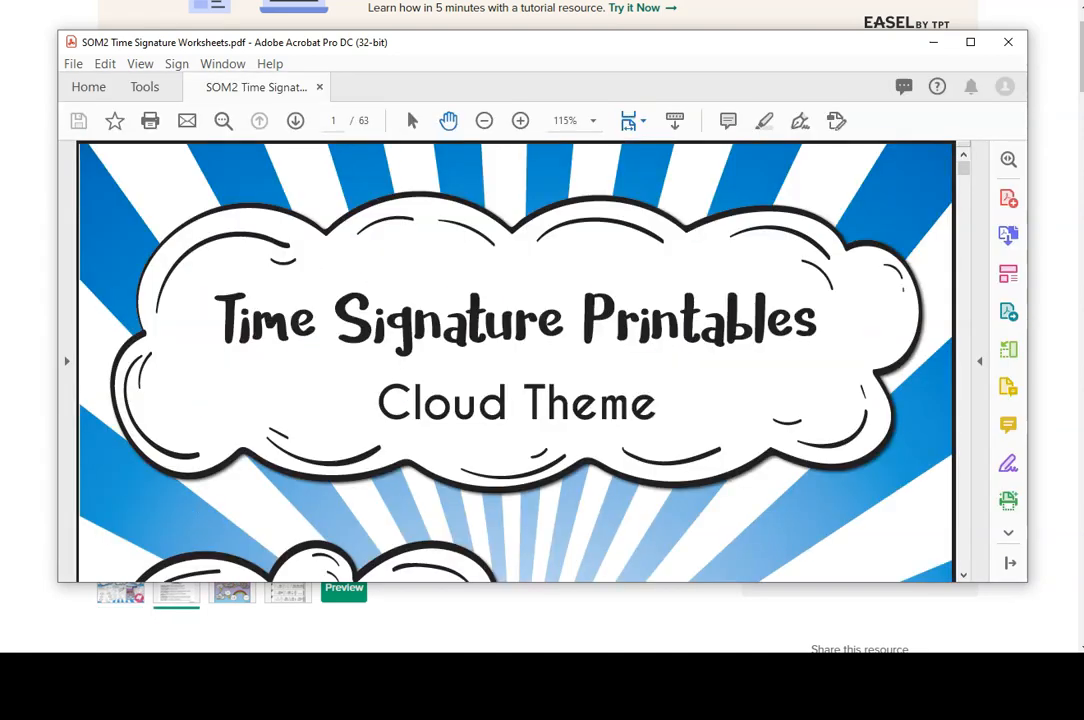
Examine the worksheet pages of the SOM2 Time Signature Worksheets PDF in Adobe Acrobat, then close the document.
{"action": "scroll", "coordinate": [450, 482], "scroll_direction": "down", "scroll_amount": 10}
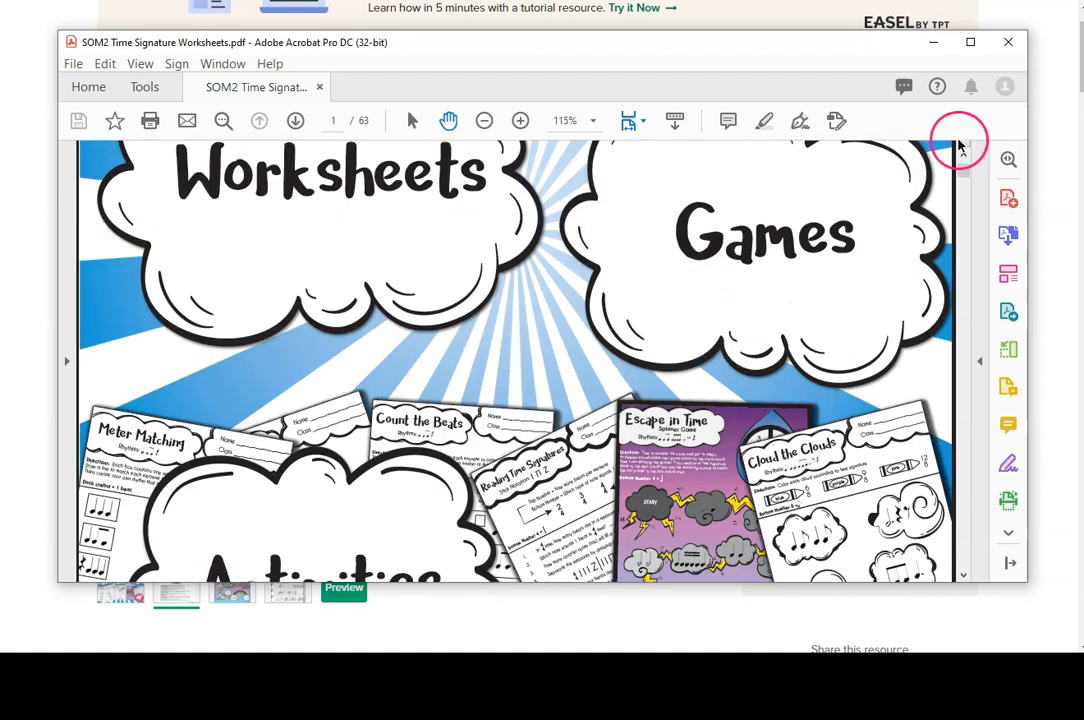
{"action": "scroll", "coordinate": [675, 382], "scroll_direction": "down", "scroll_amount": 4, "text": "ctrl"}
{"action": "scroll", "coordinate": [501, 317], "scroll_direction": "down", "scroll_amount": 10}
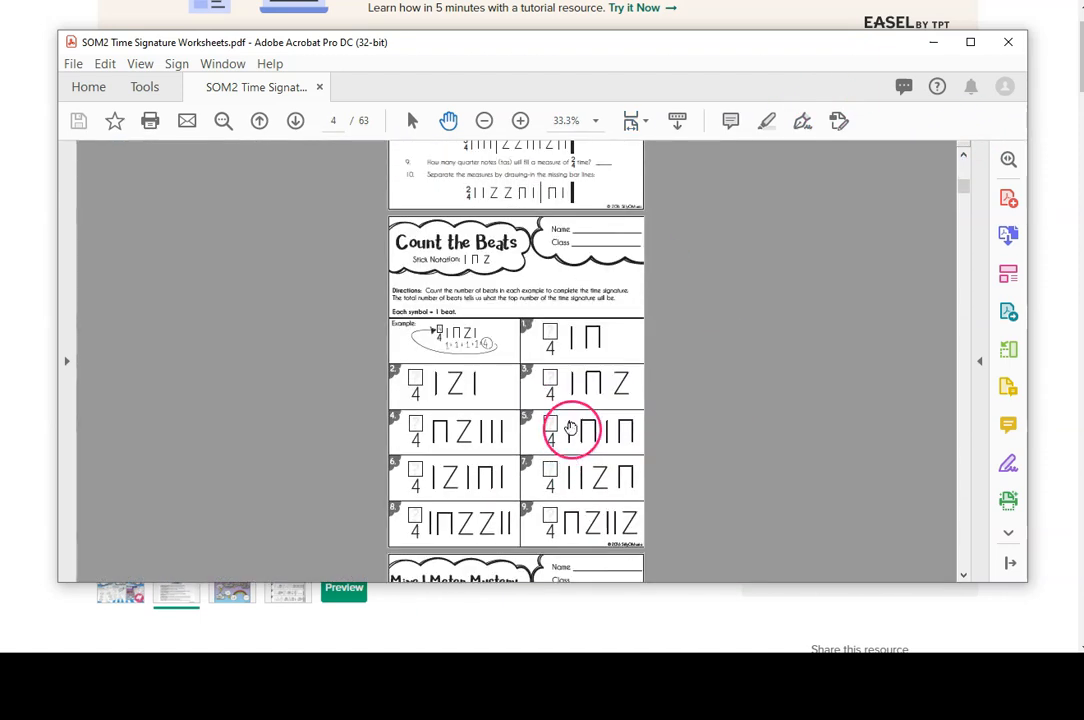
{"action": "scroll", "coordinate": [573, 430], "scroll_direction": "down", "scroll_amount": 20}
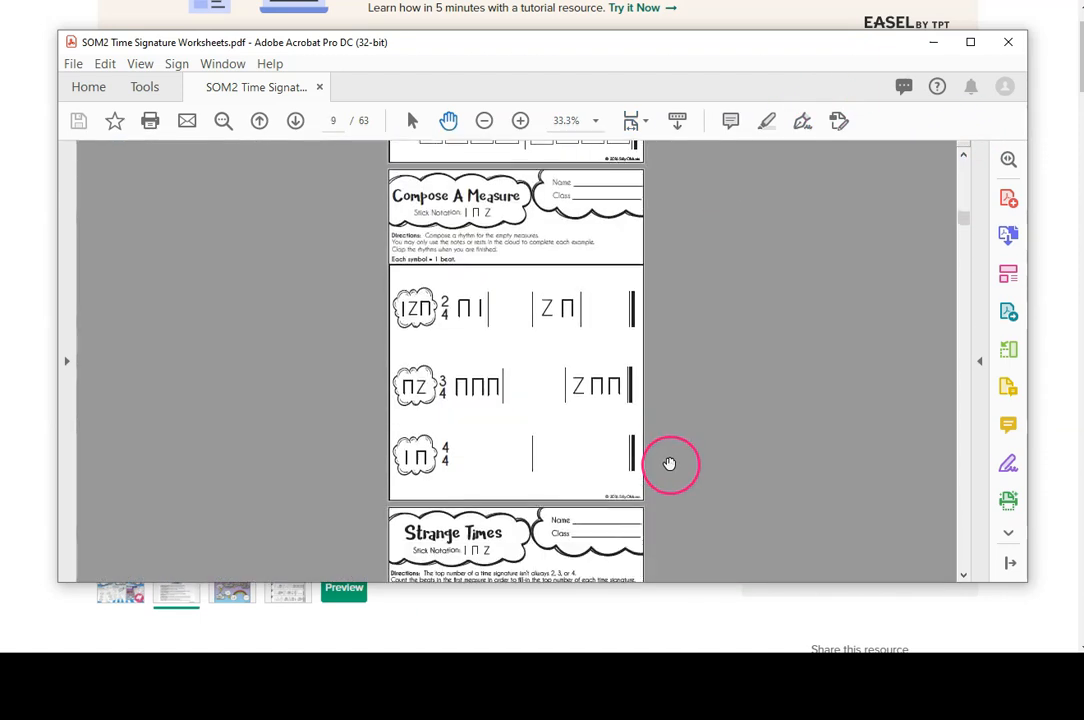
{"action": "left_click_drag", "start_coordinate": [969, 243], "coordinate": [955, 326]}
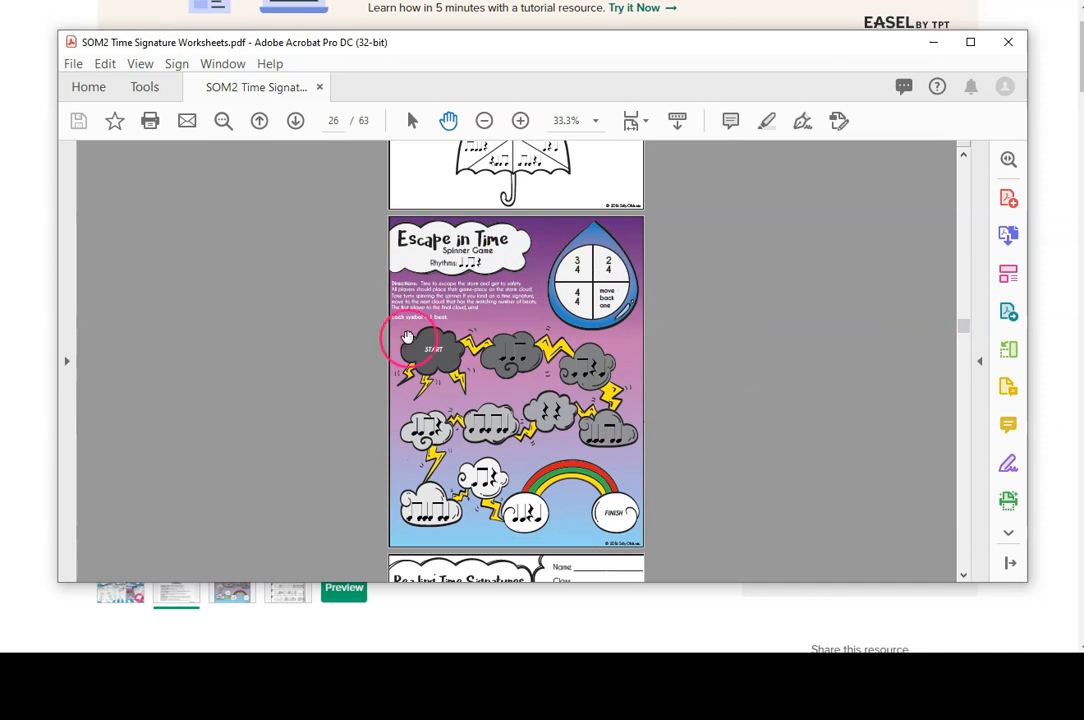
{"action": "scroll", "coordinate": [653, 380], "scroll_direction": "down", "scroll_amount": 5}
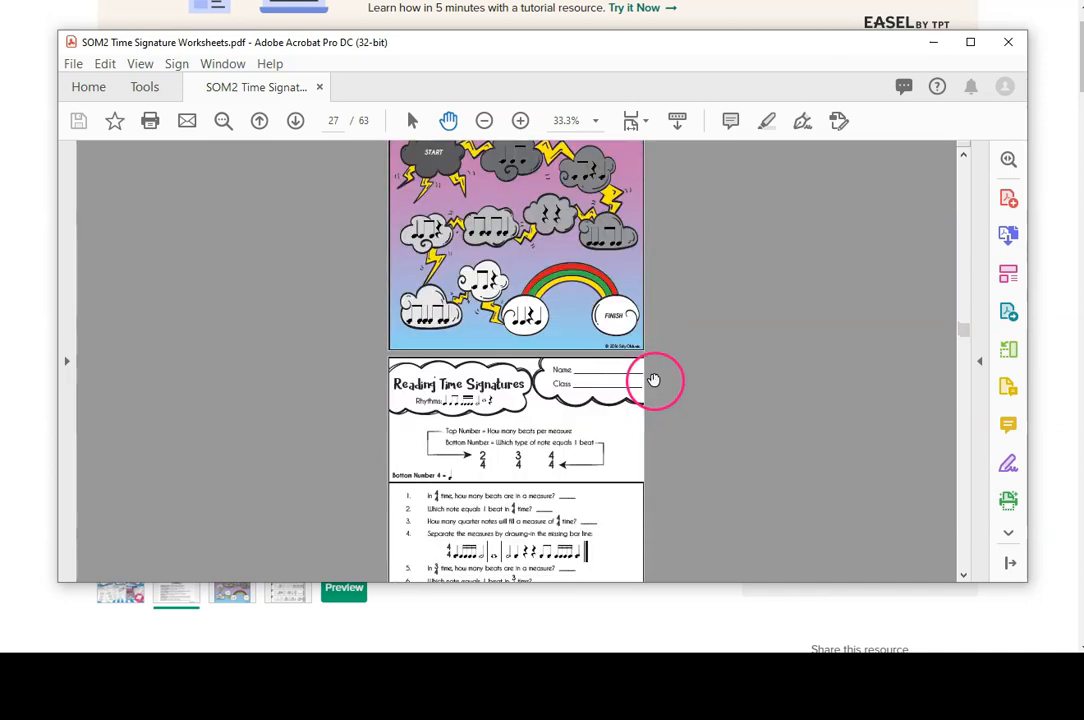
{"action": "scroll", "coordinate": [620, 398], "scroll_direction": "down", "scroll_amount": 6}
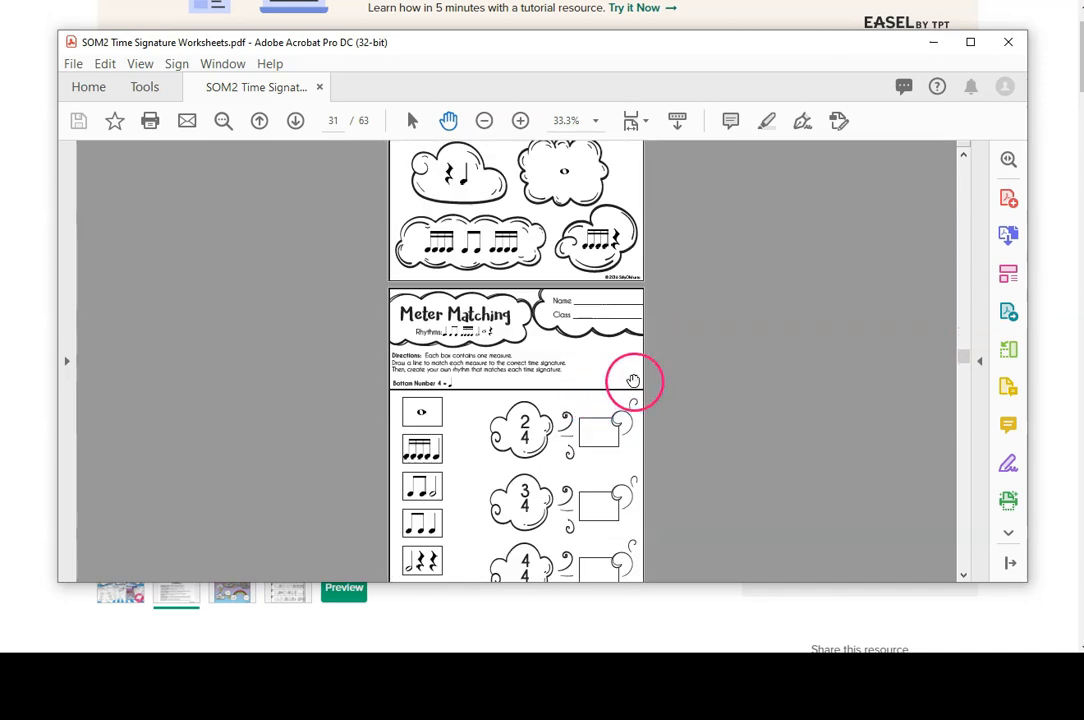
{"action": "scroll", "coordinate": [636, 382], "scroll_direction": "down", "scroll_amount": 3}
{"action": "scroll", "coordinate": [634, 391], "scroll_direction": "down", "scroll_amount": 8}
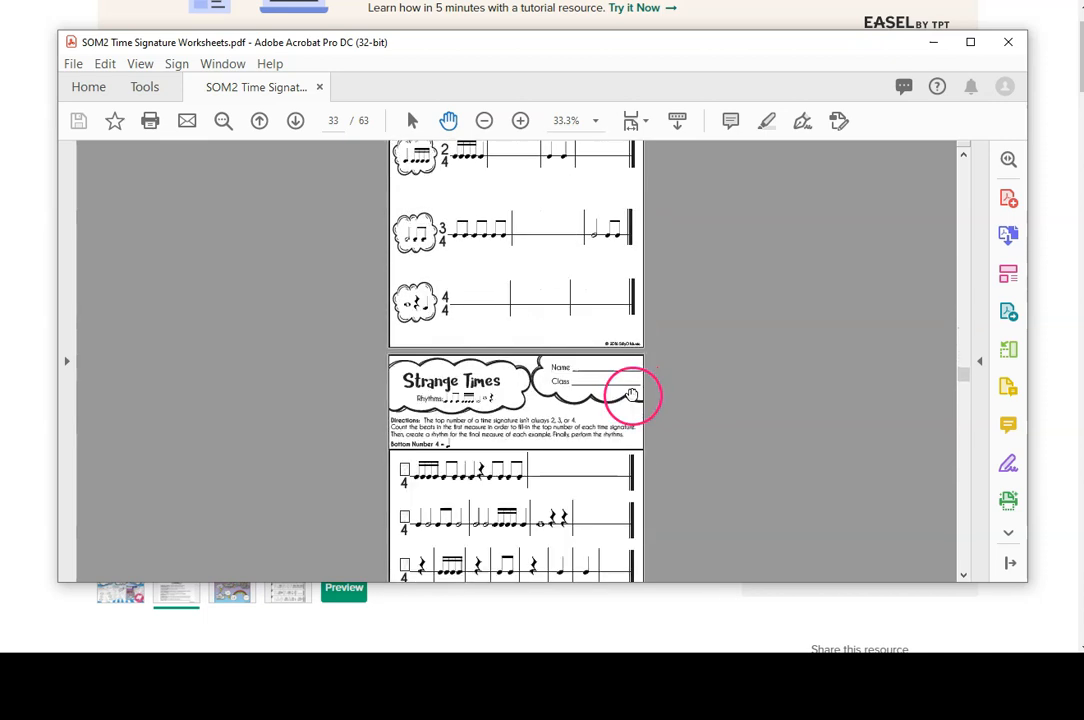
{"action": "scroll", "coordinate": [615, 390], "scroll_direction": "down", "scroll_amount": 2}
{"action": "scroll", "coordinate": [653, 346], "scroll_direction": "down", "scroll_amount": 1}
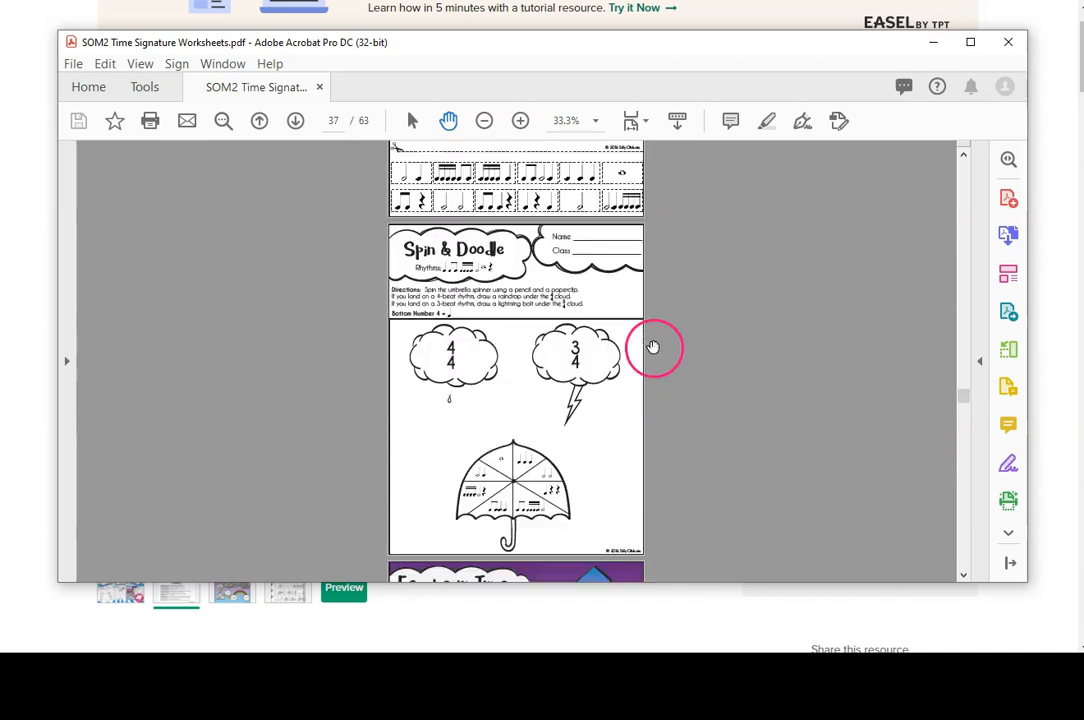
{"action": "left_click", "coordinate": [1008, 42]}
Use the listing as a buyer in Easel and open the "60 Time Signature Worksheets, Printables, Games" activity from My Activities.
{"action": "left_click_drag", "start_coordinate": [813, 449], "coordinate": [895, 450]}
{"action": "left_click", "coordinate": [768, 450]}
{"action": "left_click", "coordinate": [855, 487]}
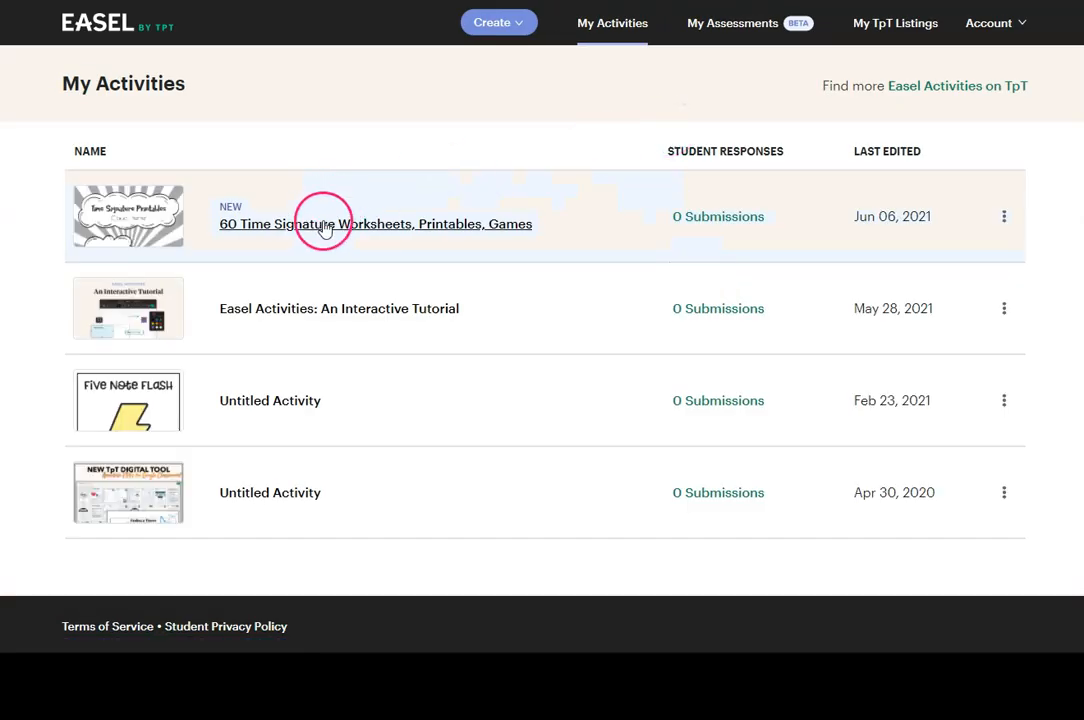
{"action": "left_click", "coordinate": [325, 222]}
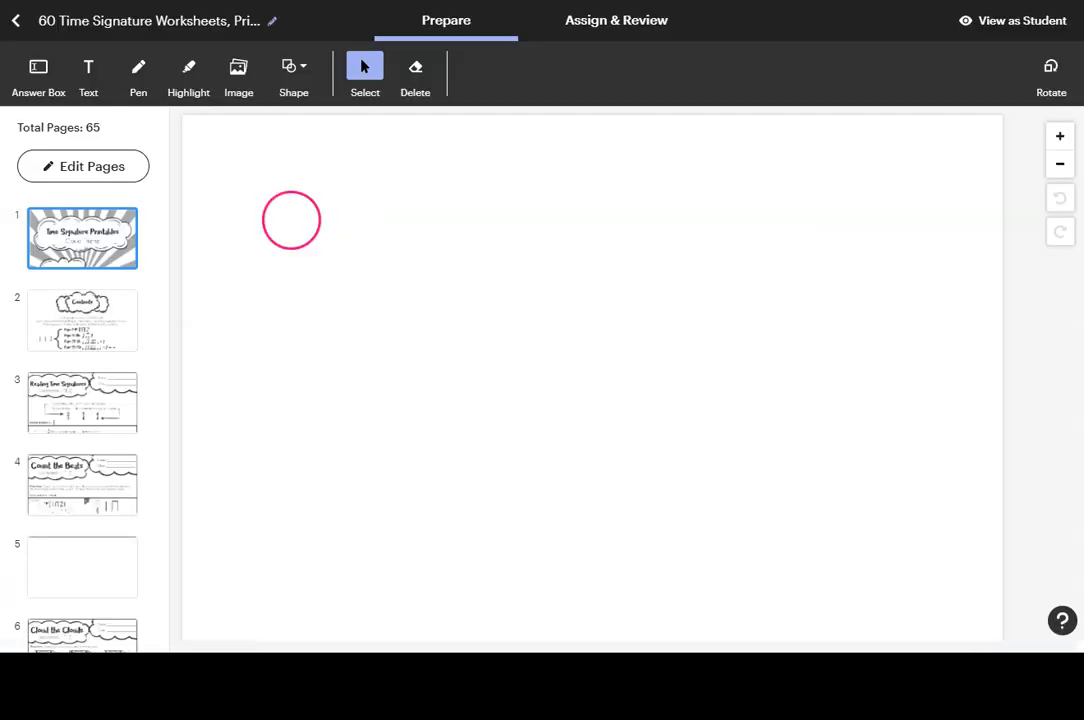
Remove all activity pages except Reading Time Signatures, Count the Beats, Cloud the Clouds, Meter Matching and Missing Note Fill-In.
{"action": "left_click", "coordinate": [89, 172]}
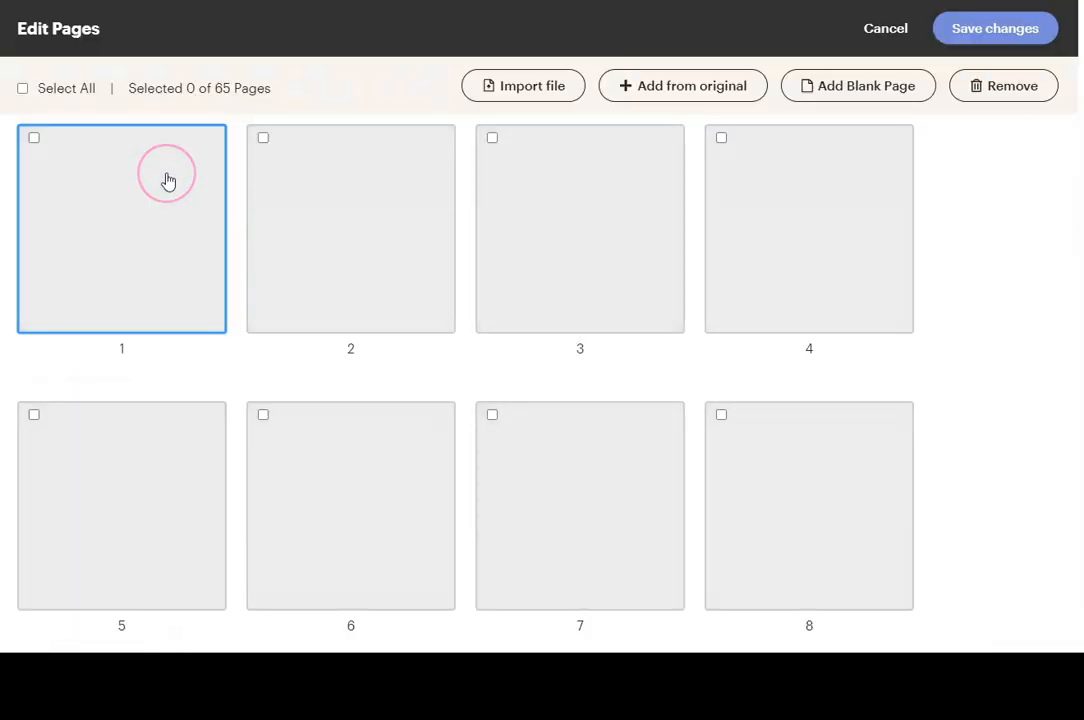
{"action": "left_click", "coordinate": [172, 185]}
{"action": "left_click", "coordinate": [308, 162]}
{"action": "left_click", "coordinate": [490, 185]}
{"action": "left_click", "coordinate": [791, 190]}
{"action": "left_click", "coordinate": [547, 225]}
{"action": "left_click", "coordinate": [789, 208]}
{"action": "left_click", "coordinate": [82, 425]}
{"action": "left_click", "coordinate": [342, 451]}
{"action": "left_click", "coordinate": [538, 458]}
{"action": "left_click", "coordinate": [797, 463]}
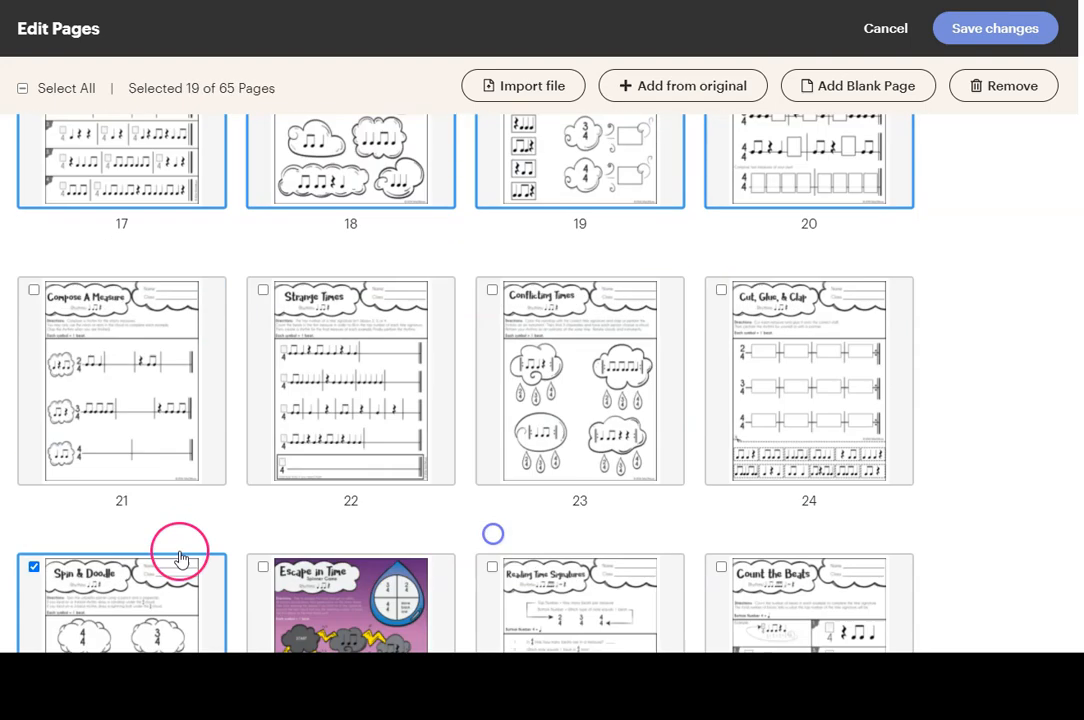
{"action": "scroll", "coordinate": [180, 559], "scroll_direction": "down", "scroll_amount": 4}
{"action": "left_click", "coordinate": [213, 525]}
{"action": "scroll", "coordinate": [213, 525], "scroll_direction": "down", "scroll_amount": 3}
{"action": "left_click", "coordinate": [770, 320]}
{"action": "scroll", "coordinate": [770, 320], "scroll_direction": "down", "scroll_amount": 6}
{"action": "left_click", "coordinate": [368, 484]}
{"action": "scroll", "coordinate": [368, 484], "scroll_direction": "down", "scroll_amount": 9}
{"action": "left_click", "coordinate": [170, 475]}
{"action": "scroll", "coordinate": [170, 475], "scroll_direction": "down", "scroll_amount": 8}
{"action": "left_click", "coordinate": [580, 220]}
{"action": "left_click", "coordinate": [809, 220]}
{"action": "left_click", "coordinate": [121, 480]}
{"action": "left_click", "coordinate": [994, 97]}
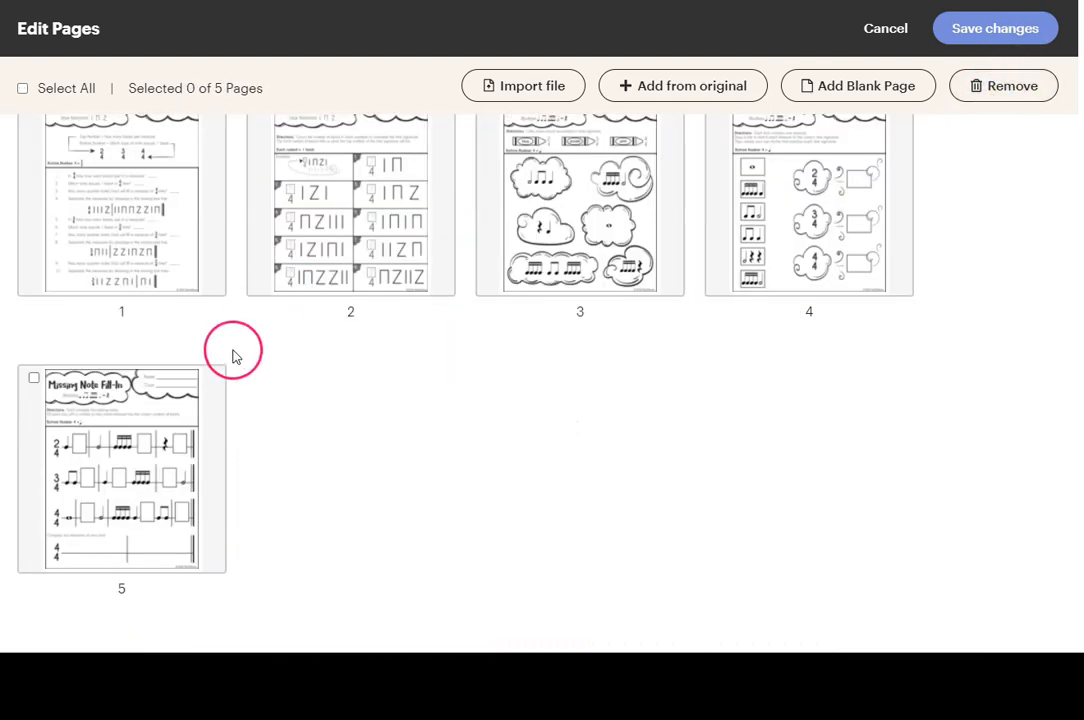
Add a blank page, move it to the front as page 1, and save the page changes.
{"action": "scroll", "coordinate": [235, 357], "scroll_direction": "up", "scroll_amount": 1}
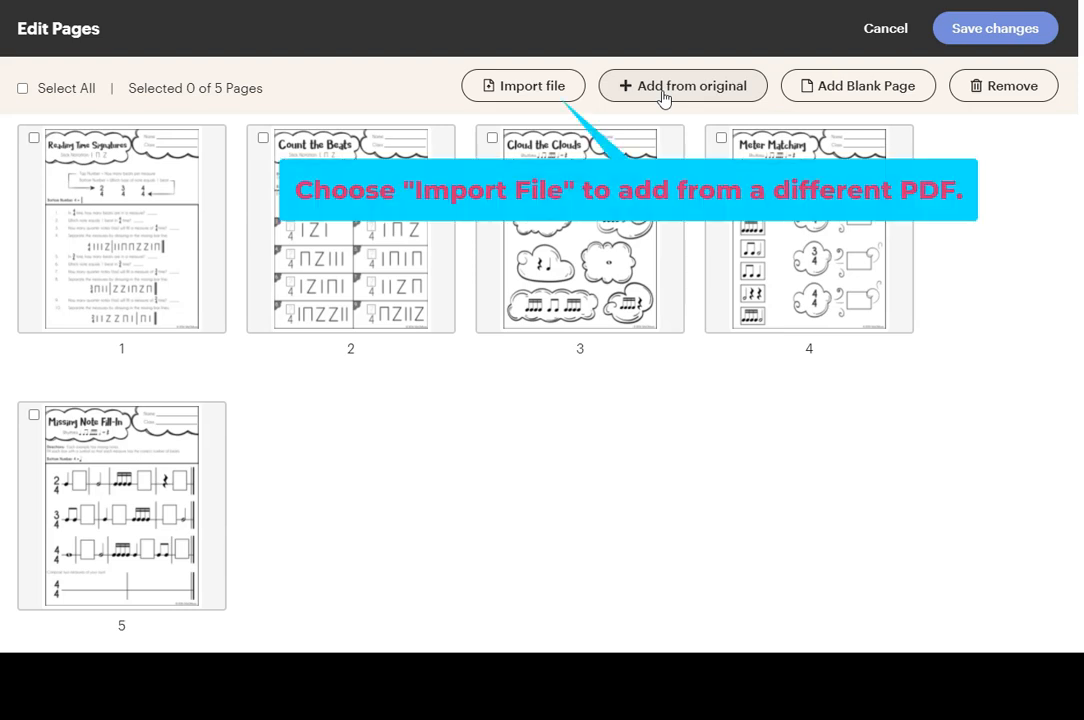
{"action": "left_click", "coordinate": [836, 88]}
{"action": "scroll", "coordinate": [315, 266], "scroll_direction": "down", "scroll_amount": 1}
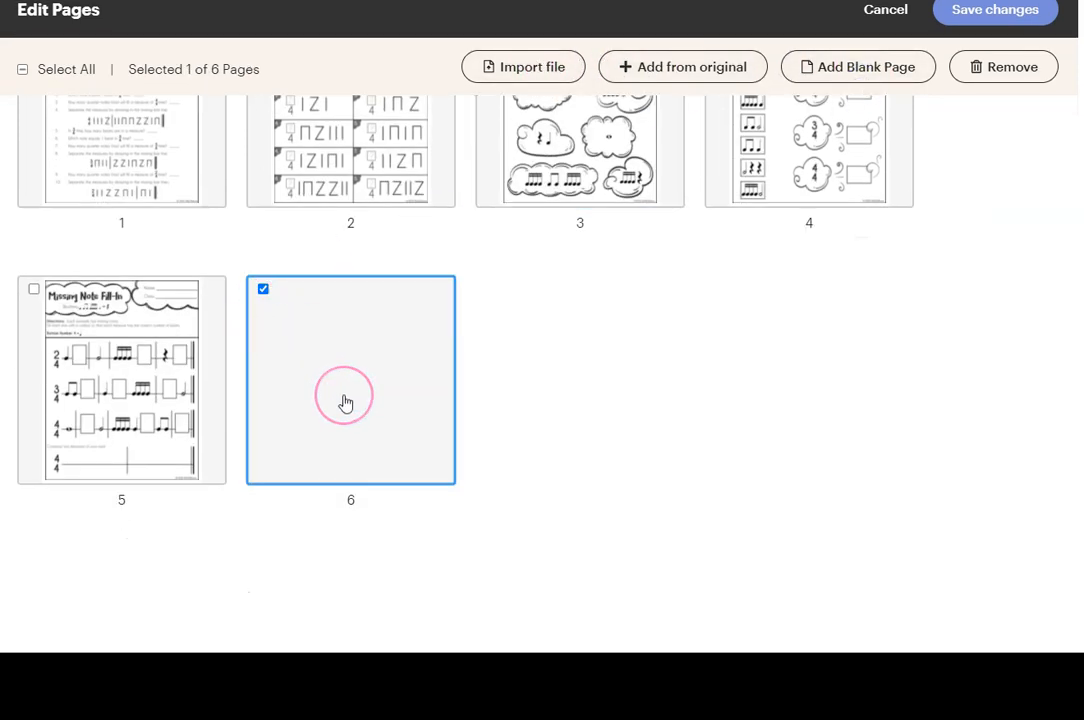
{"action": "left_click_drag", "start_coordinate": [345, 404], "coordinate": [72, 235]}
{"action": "scroll", "coordinate": [1010, 97], "scroll_direction": "up", "scroll_amount": 1}
{"action": "left_click", "coordinate": [983, 40]}
{"action": "left_click", "coordinate": [229, 160]}
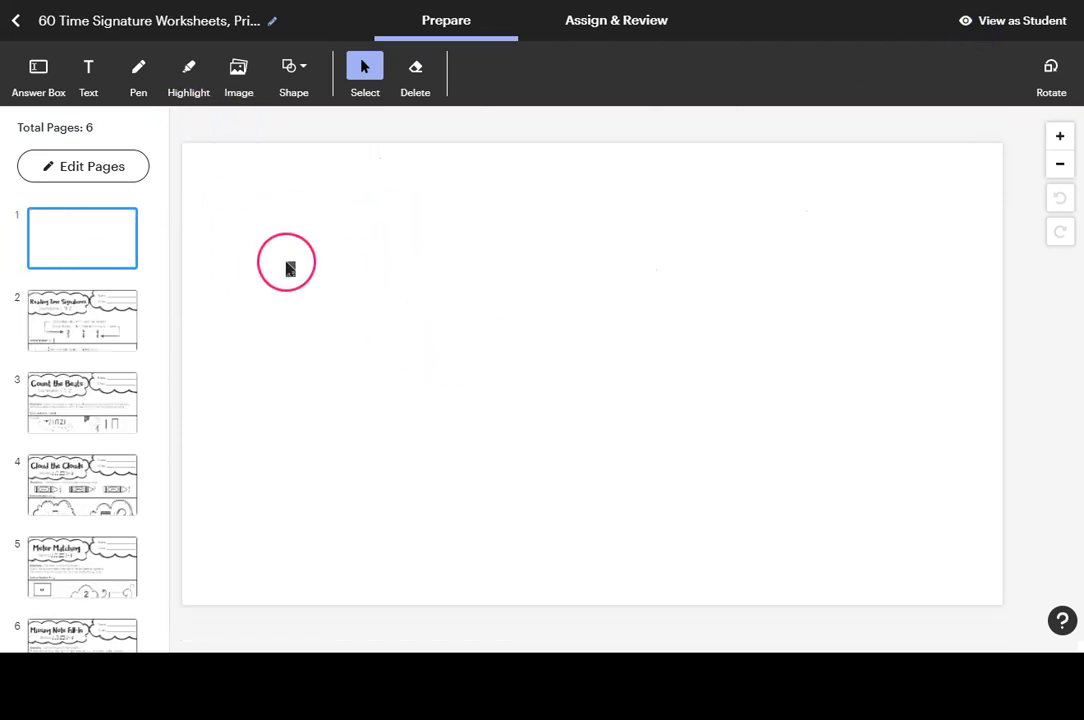
Add the text "Complete these pages and turn in by Friday." to the blank first page.
{"action": "left_click", "coordinate": [88, 68]}
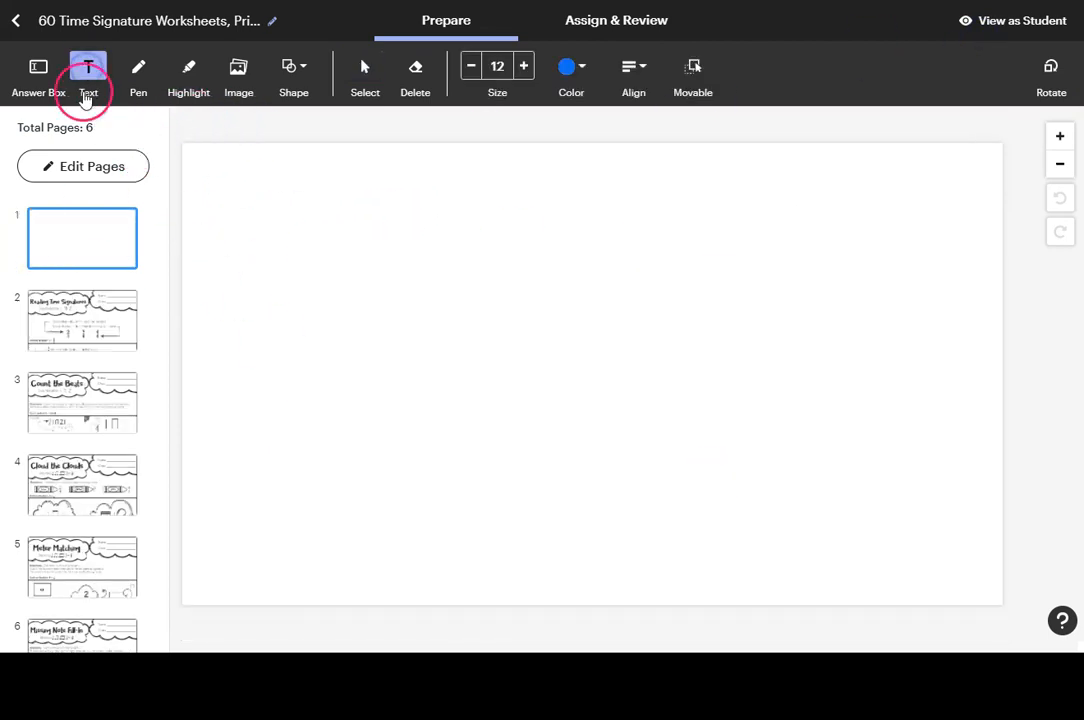
{"action": "left_click", "coordinate": [401, 280]}
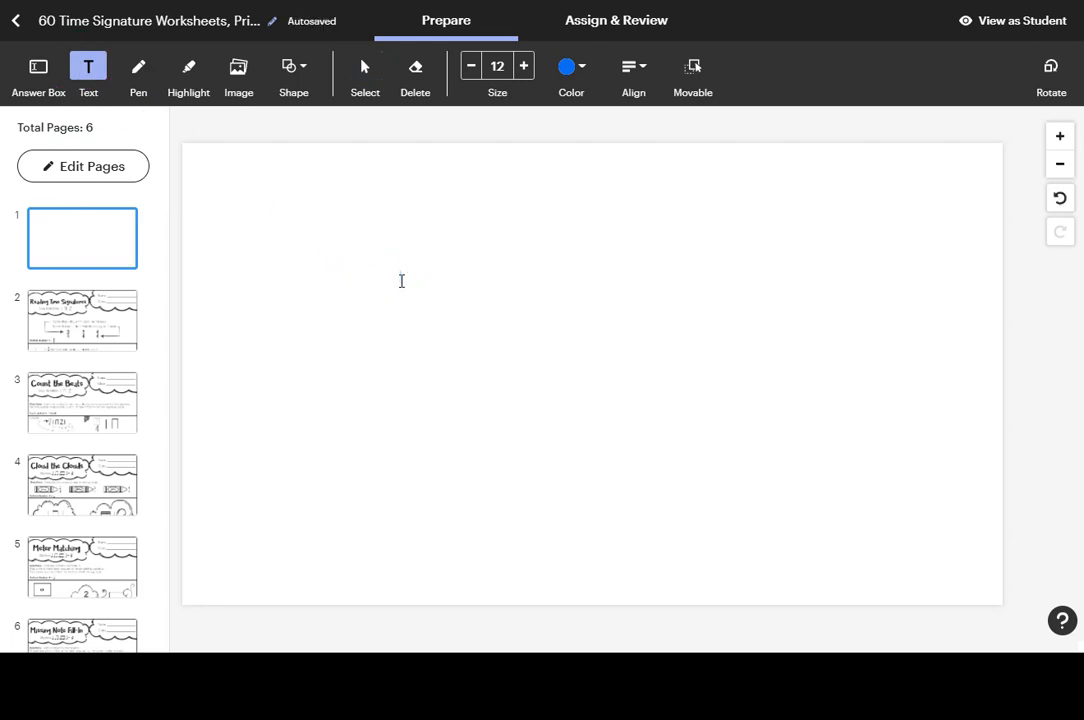
{"action": "type", "text": "Complete these pages "}
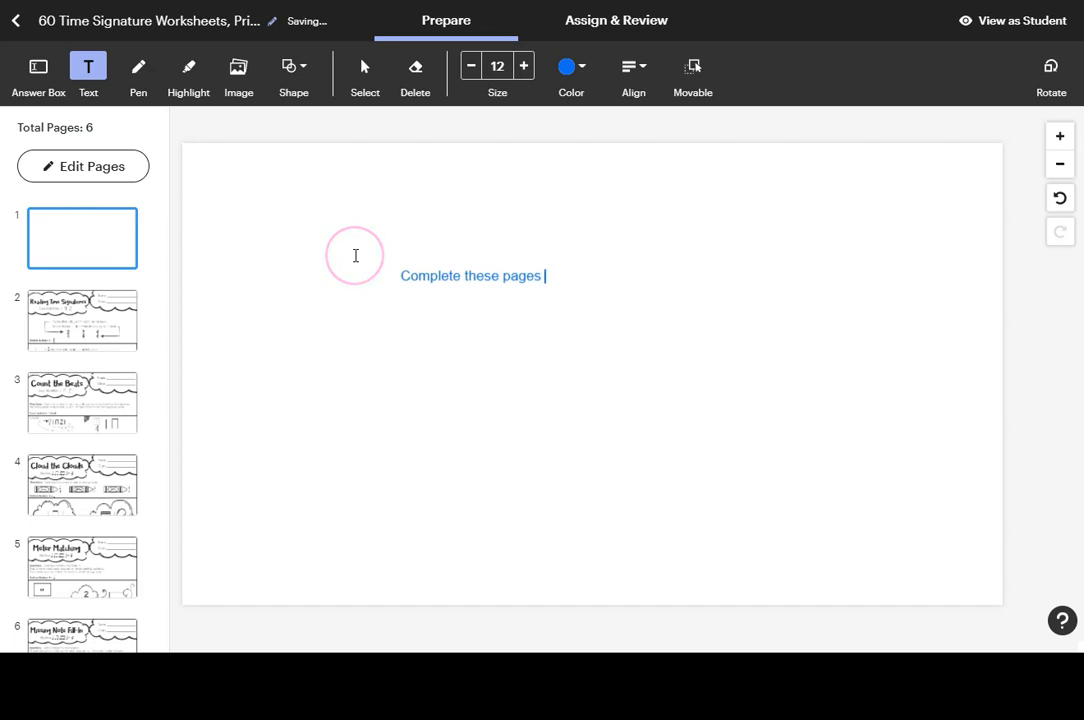
{"action": "type", "text": "and turn in "}
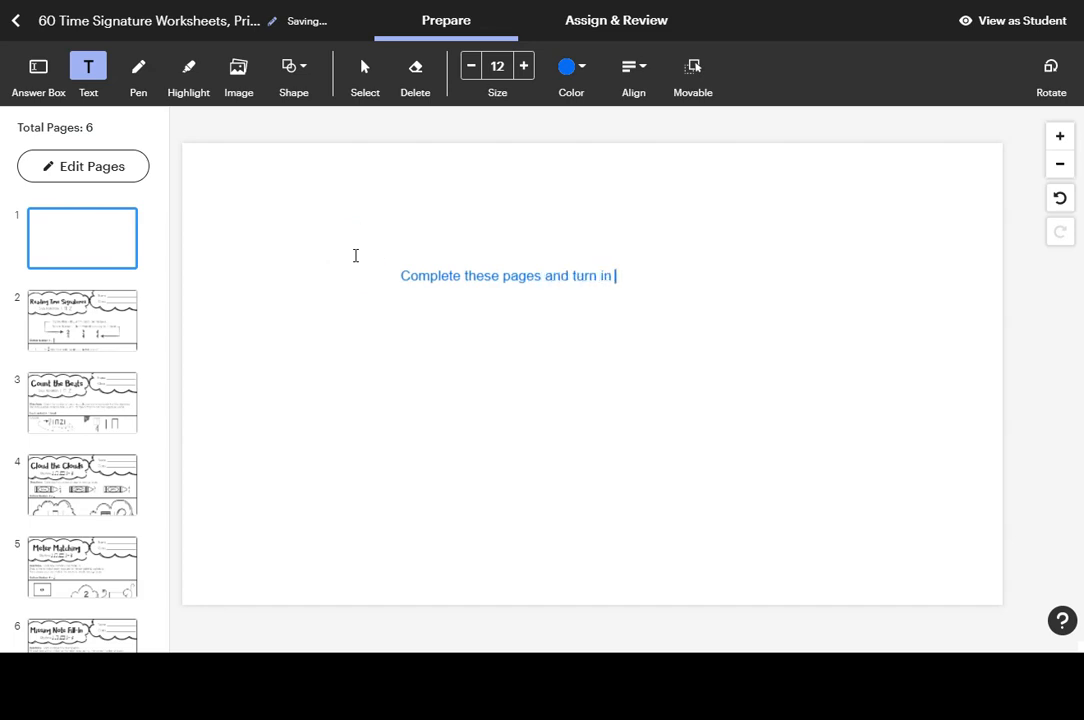
{"action": "type", "text": "by Friday."}
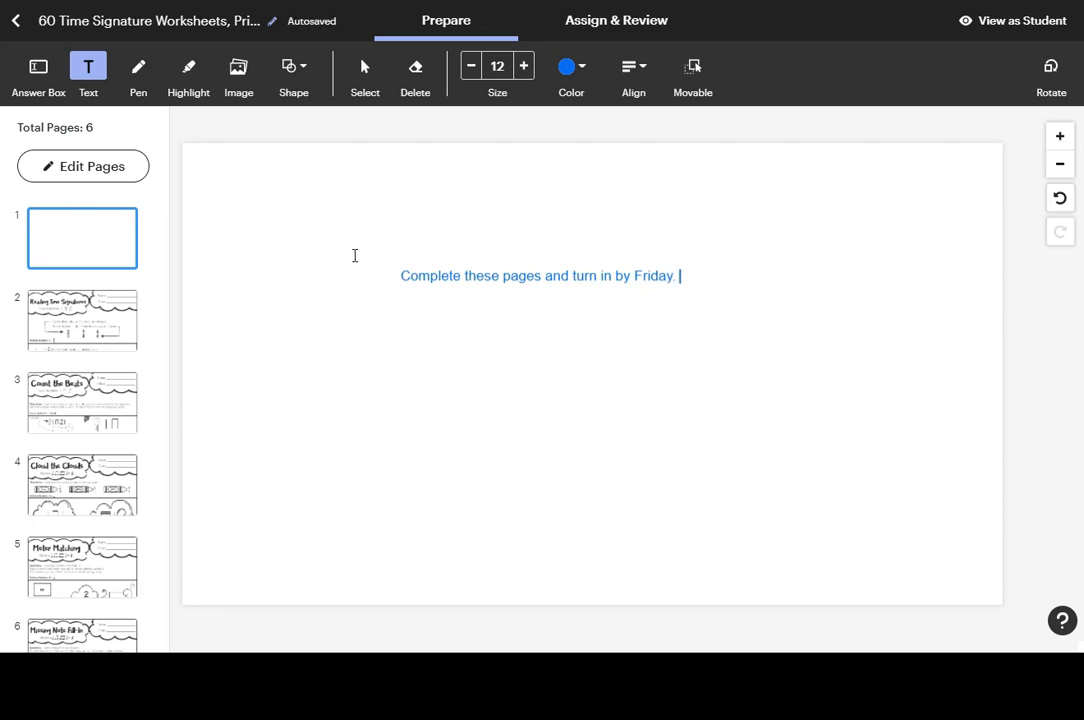
Insert the smiling face image from the computer below the text on page 1.
{"action": "left_click", "coordinate": [230, 72]}
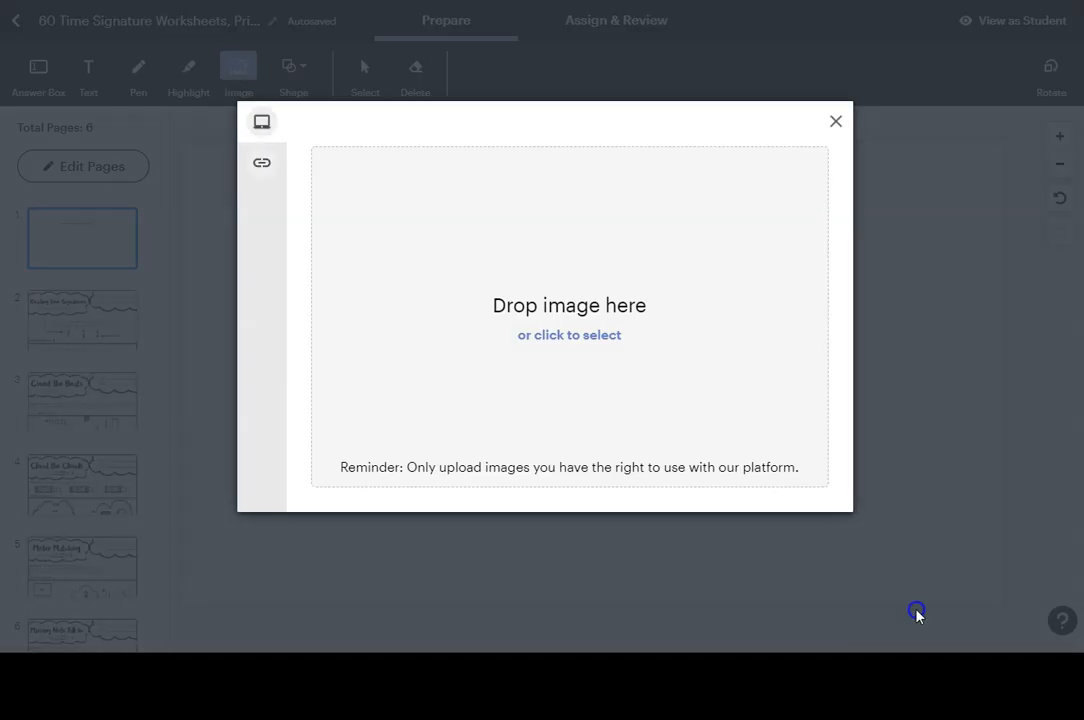
{"action": "left_click_drag", "start_coordinate": [917, 614], "coordinate": [617, 411]}
{"action": "left_click", "coordinate": [798, 484]}
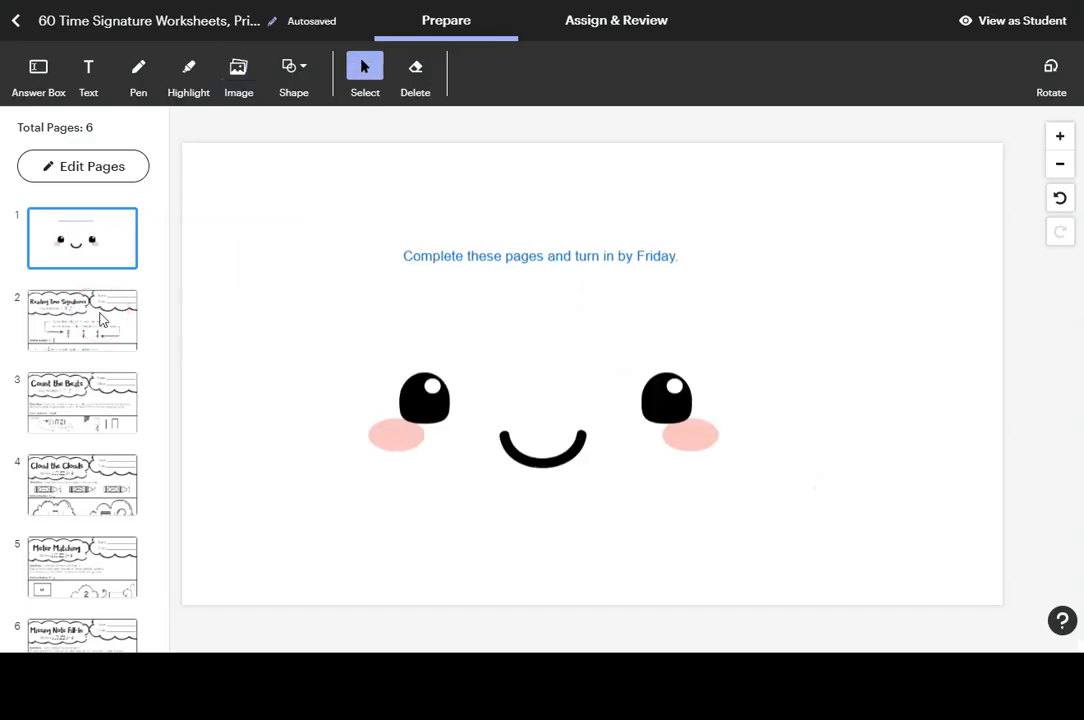
Place answer boxes over the Name and Class lines on page 2, the Reading Time Signatures worksheet.
{"action": "left_click", "coordinate": [101, 317]}
{"action": "left_click", "coordinate": [38, 75]}
{"action": "left_click_drag", "start_coordinate": [718, 146], "coordinate": [876, 169]}
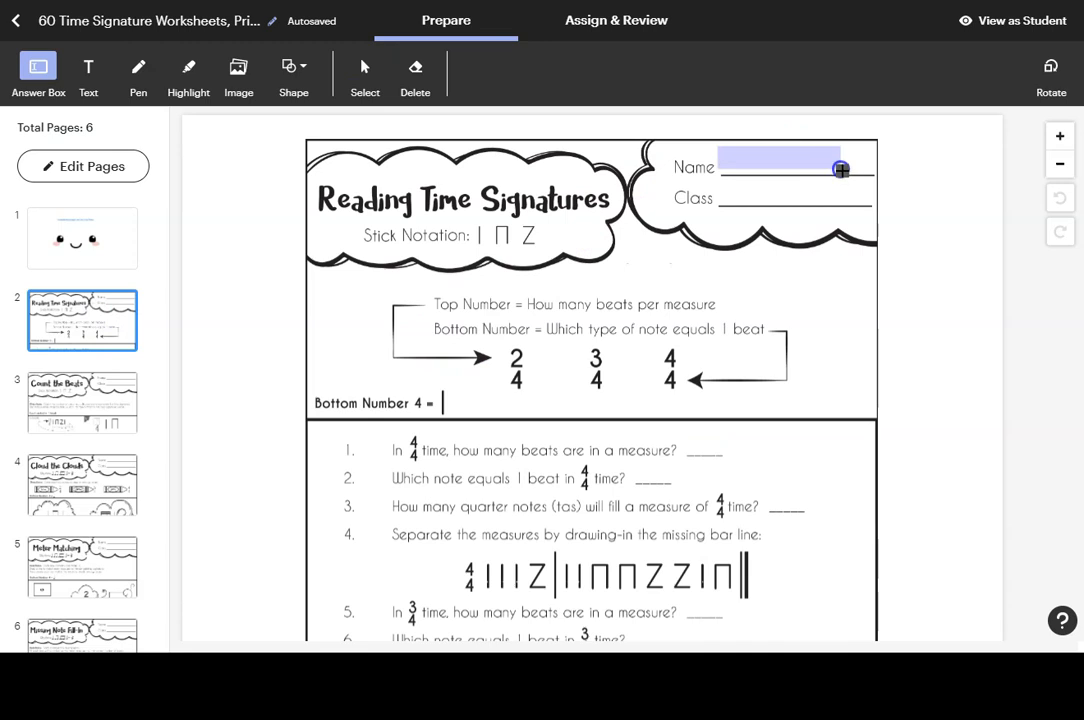
{"action": "left_click", "coordinate": [748, 181]}
{"action": "left_click_drag", "start_coordinate": [719, 177], "coordinate": [872, 200]}
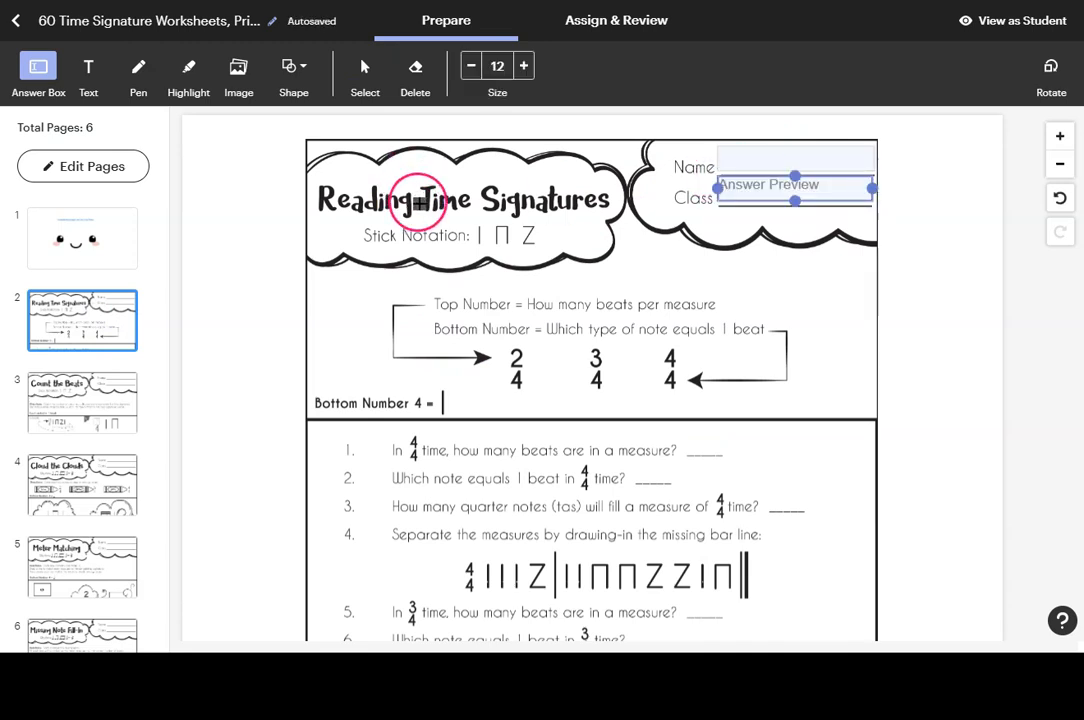
Highlight "Top Number" and "Bottom Number" on the Reading Time Signatures page with the thick yellow highlighter.
{"action": "left_click", "coordinate": [189, 70]}
{"action": "left_click", "coordinate": [579, 70]}
{"action": "left_click", "coordinate": [634, 68]}
{"action": "left_click", "coordinate": [634, 68]}
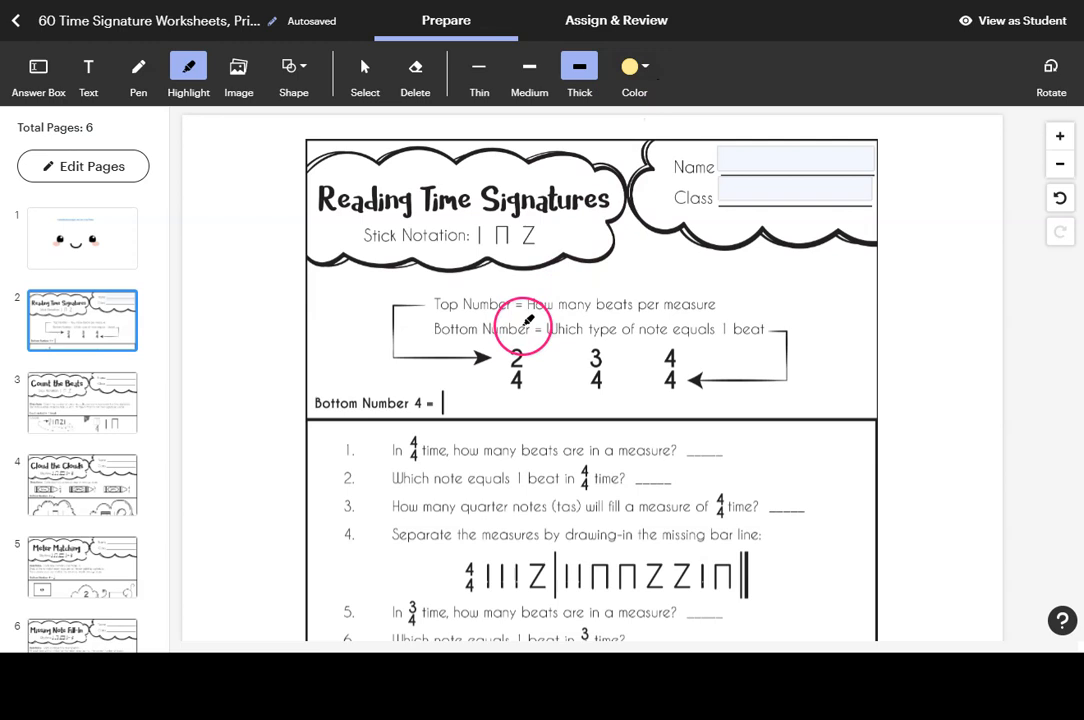
{"action": "left_click_drag", "start_coordinate": [428, 305], "coordinate": [510, 304]}
{"action": "left_click_drag", "start_coordinate": [425, 324], "coordinate": [526, 328]}
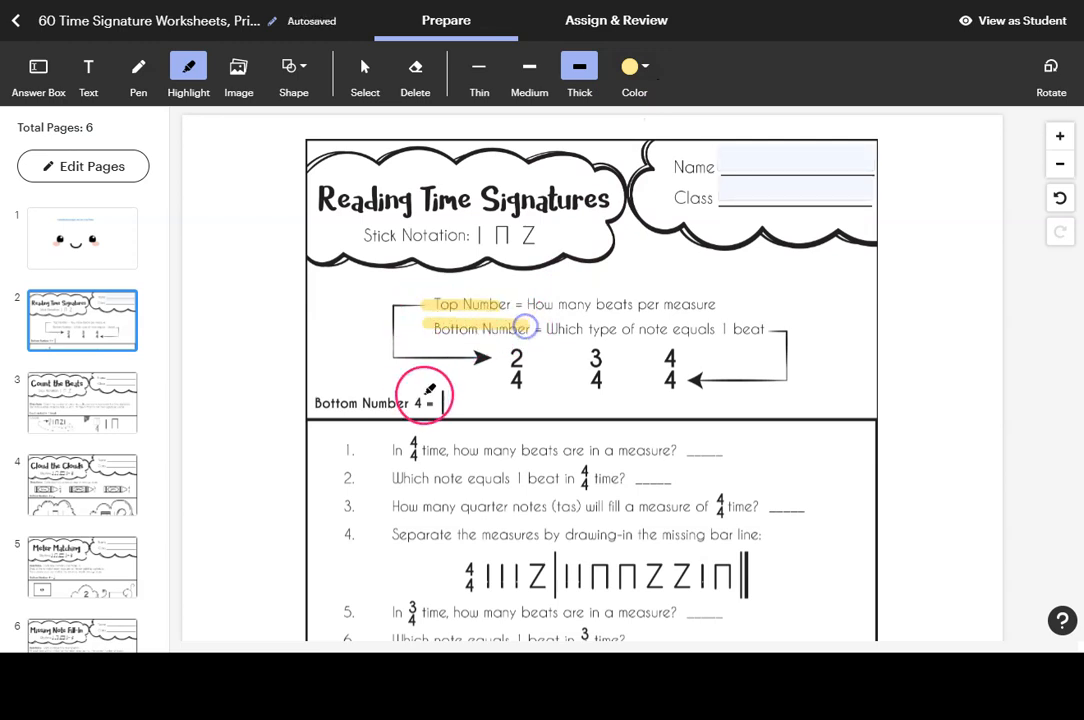
Place answer boxes over the answer blanks of questions 1, 2 and 3 on the Reading Time Signatures page.
{"action": "scroll", "coordinate": [420, 405], "scroll_direction": "down", "scroll_amount": 3}
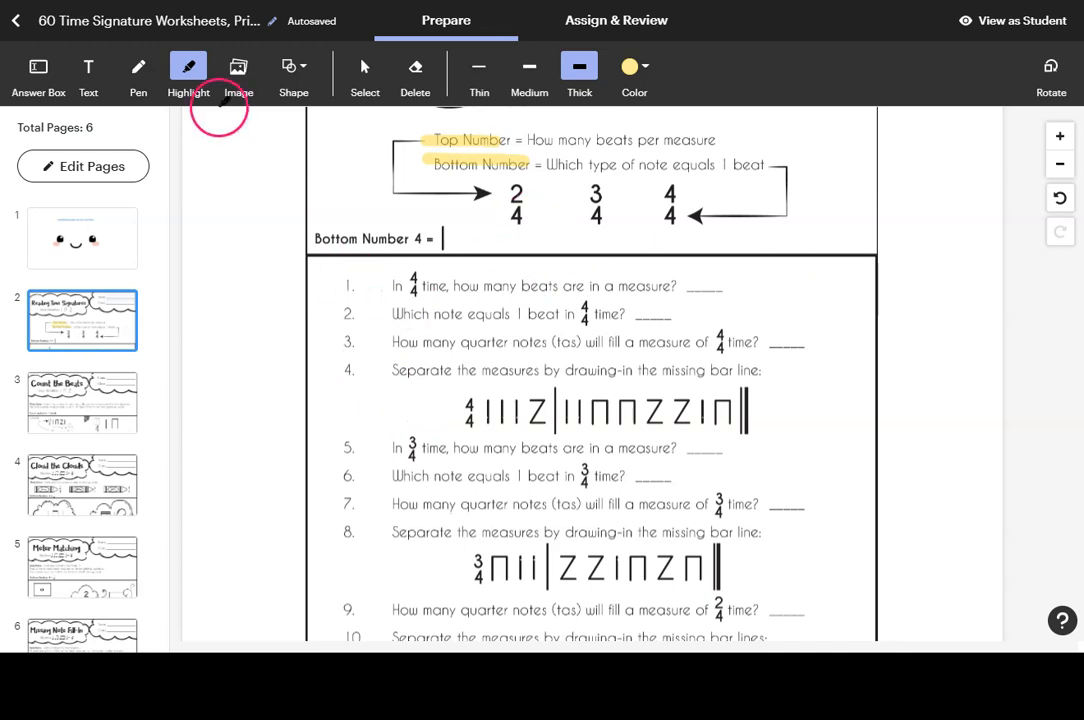
{"action": "left_click", "coordinate": [40, 68]}
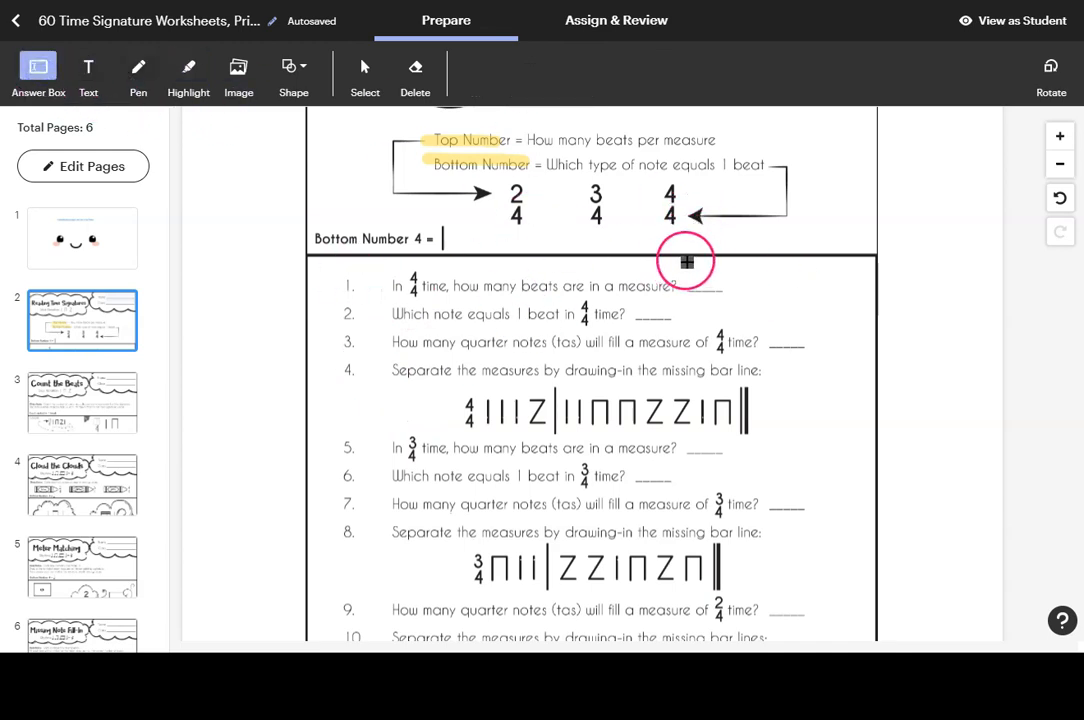
{"action": "mouse_move", "coordinate": [714, 296]}
{"action": "left_mouse_down"}
{"action": "mouse_move", "coordinate": [784, 284]}
{"action": "mouse_move", "coordinate": [702, 288]}
{"action": "left_mouse_up"}
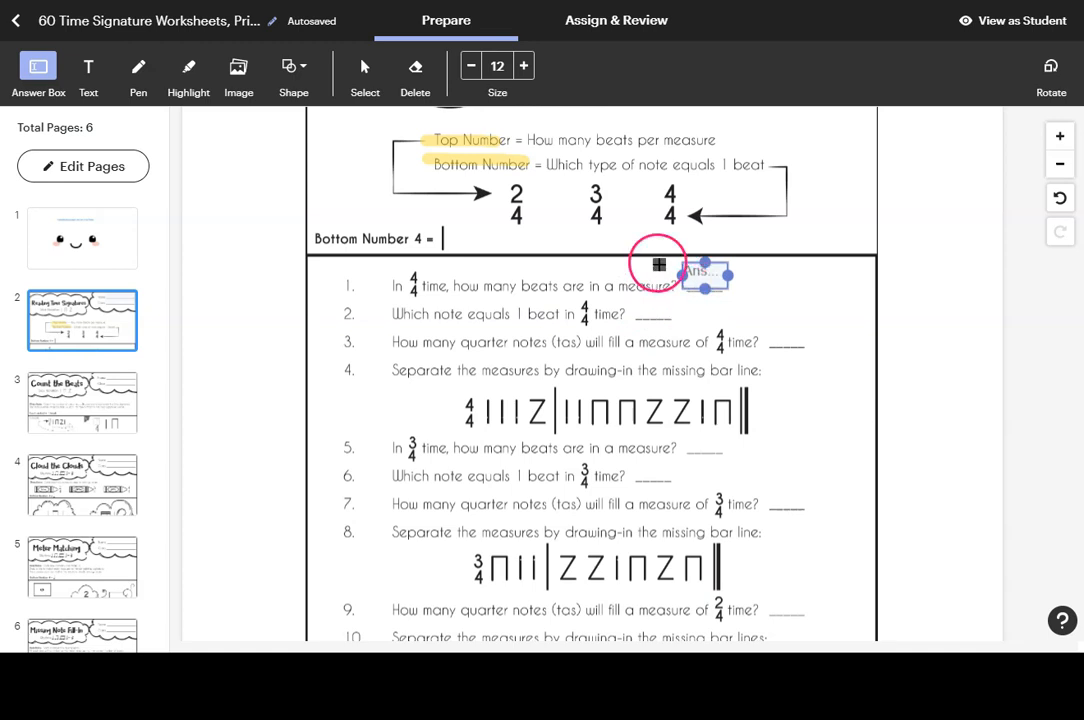
{"action": "left_click", "coordinate": [365, 66]}
{"action": "left_click", "coordinate": [702, 279]}
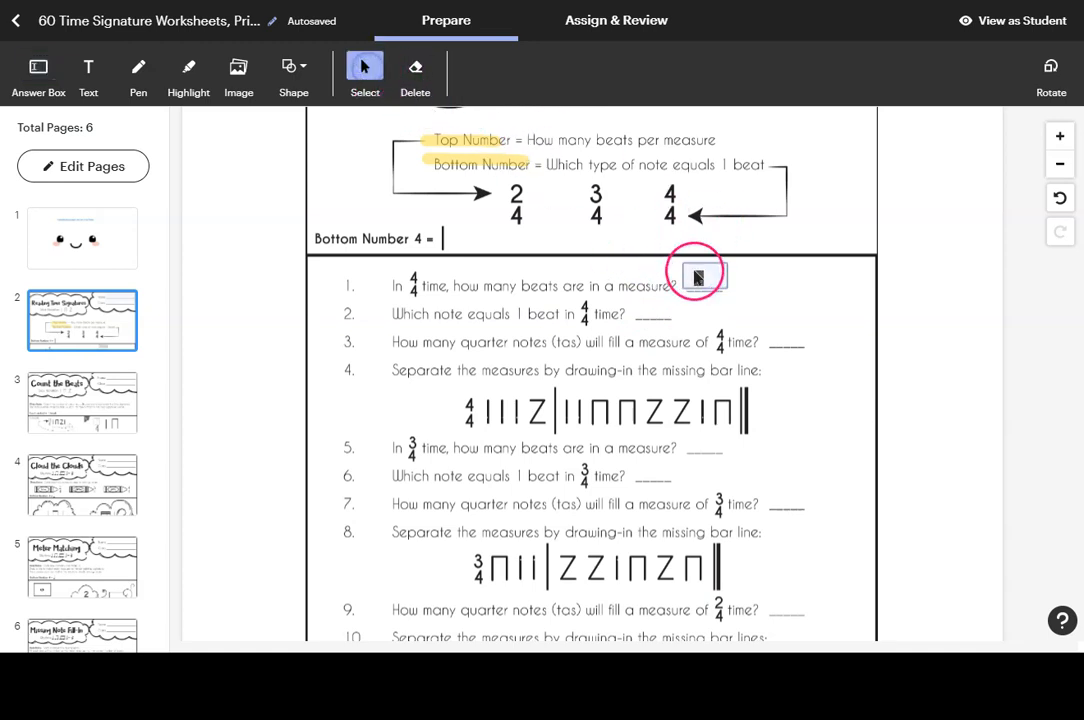
{"action": "left_click_drag", "start_coordinate": [703, 277], "coordinate": [790, 340]}
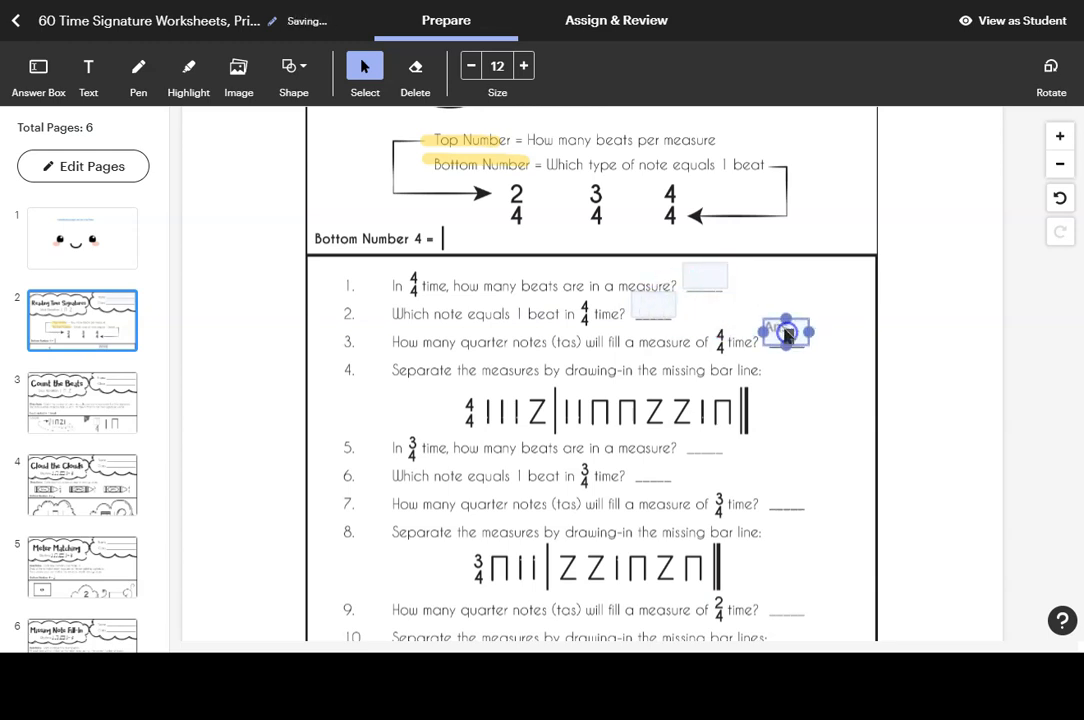
Copy the three answer boxes onto the blanks of questions 5, 6 and 7 and align each one with its line.
{"action": "left_click_drag", "start_coordinate": [620, 248], "coordinate": [779, 496]}
{"action": "left_click", "coordinate": [838, 464]}
{"action": "left_click", "coordinate": [713, 455]}
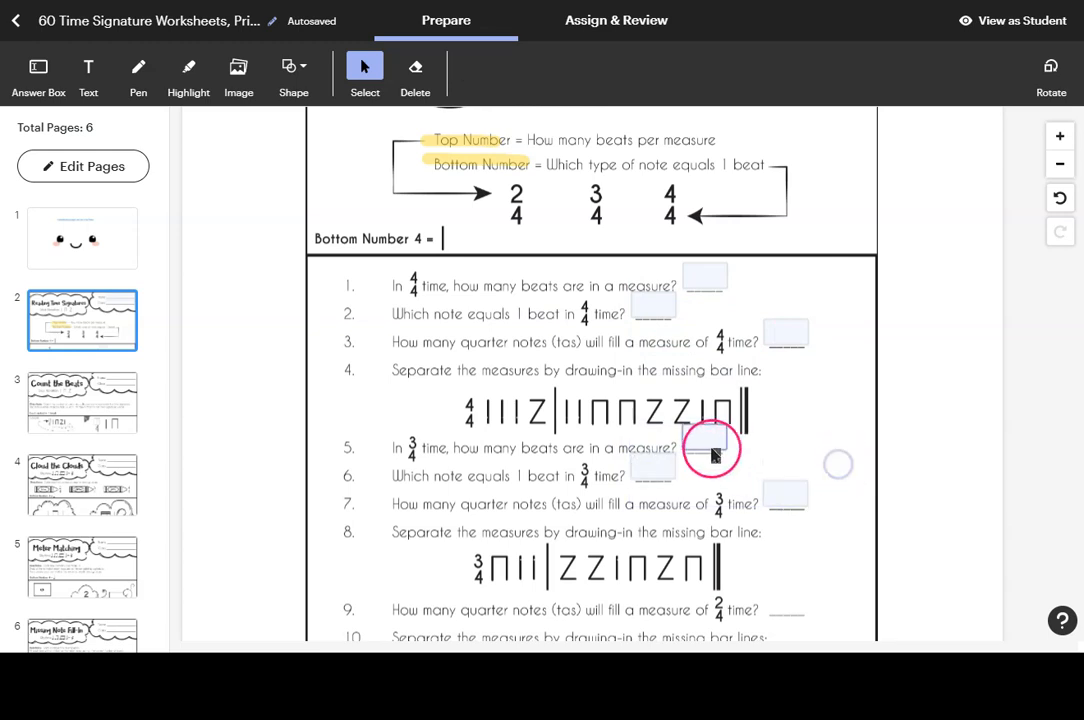
{"action": "left_click", "coordinate": [662, 472]}
{"action": "left_click", "coordinate": [786, 500]}
{"action": "left_click", "coordinate": [834, 447]}
{"action": "mouse_move", "coordinate": [709, 444]}
{"action": "left_mouse_down"}
{"action": "mouse_move", "coordinate": [727, 435]}
{"action": "mouse_move", "coordinate": [717, 437]}
{"action": "left_mouse_up"}
{"action": "left_click", "coordinate": [668, 472]}
{"action": "left_click", "coordinate": [806, 486]}
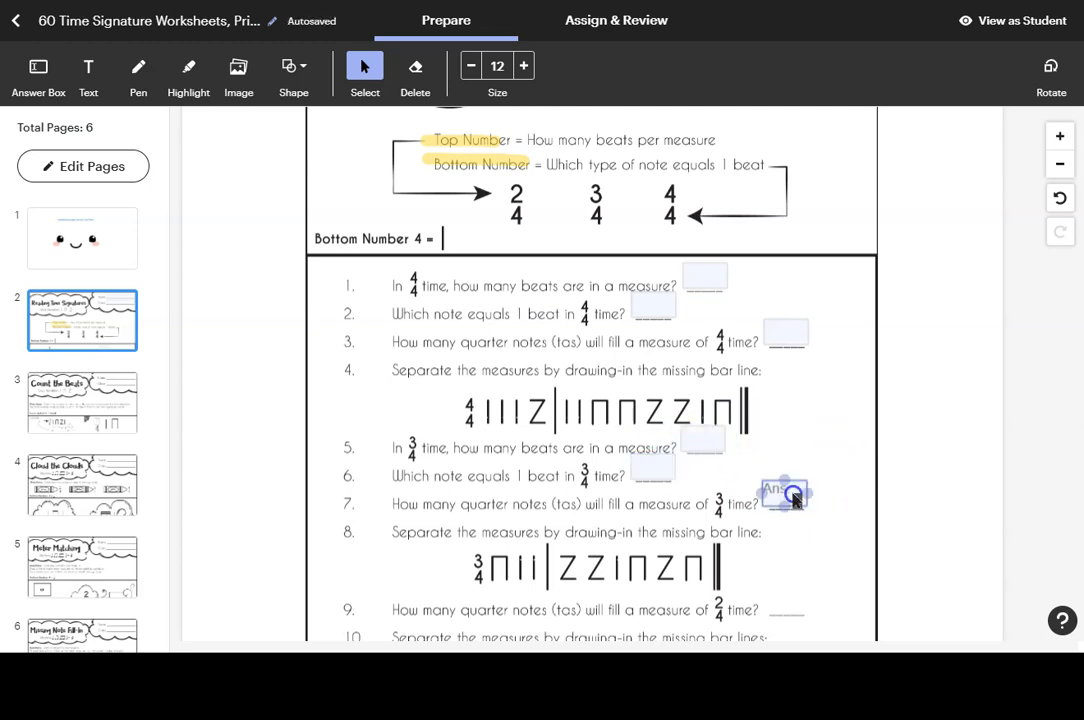
Add the text "Use the pen tool to draw the barline." beside the 3/4 rhythm of question 8.
{"action": "scroll", "coordinate": [694, 496], "scroll_direction": "down", "scroll_amount": 3}
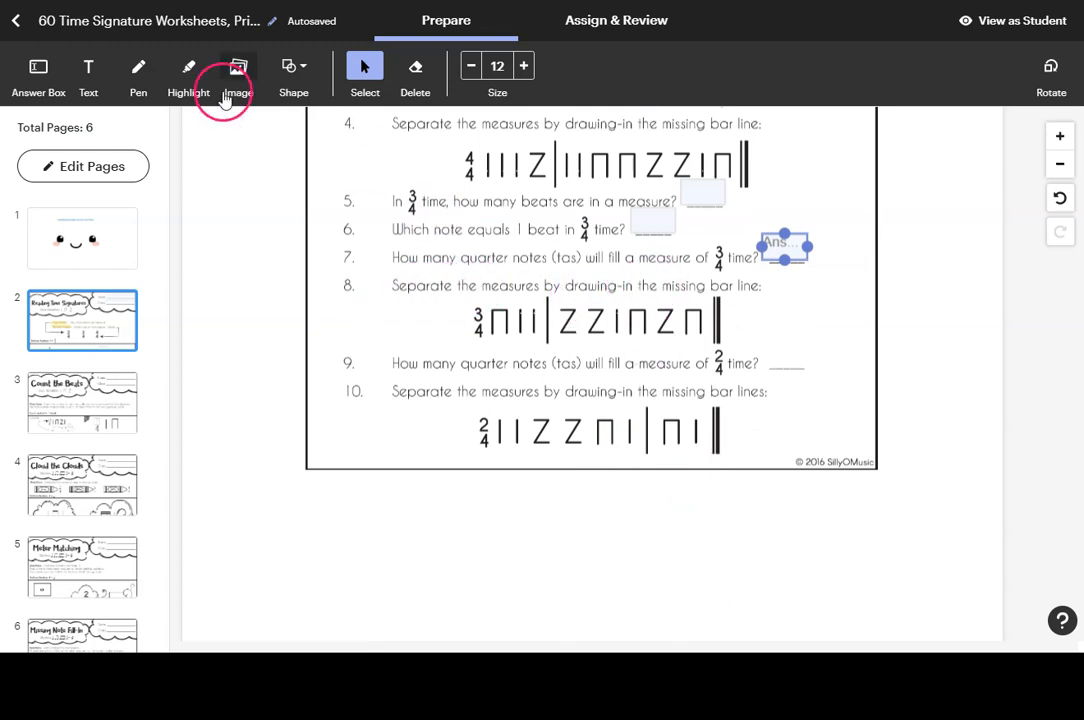
{"action": "left_click", "coordinate": [88, 72]}
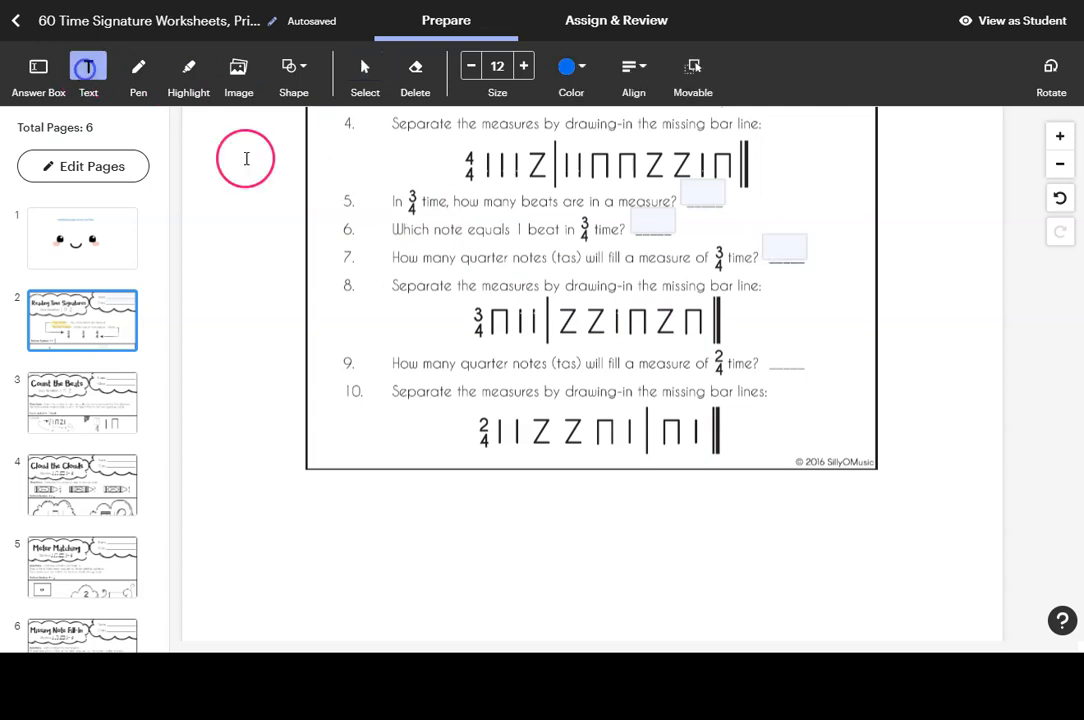
{"action": "left_click", "coordinate": [263, 311]}
{"action": "type", "text": "4"}
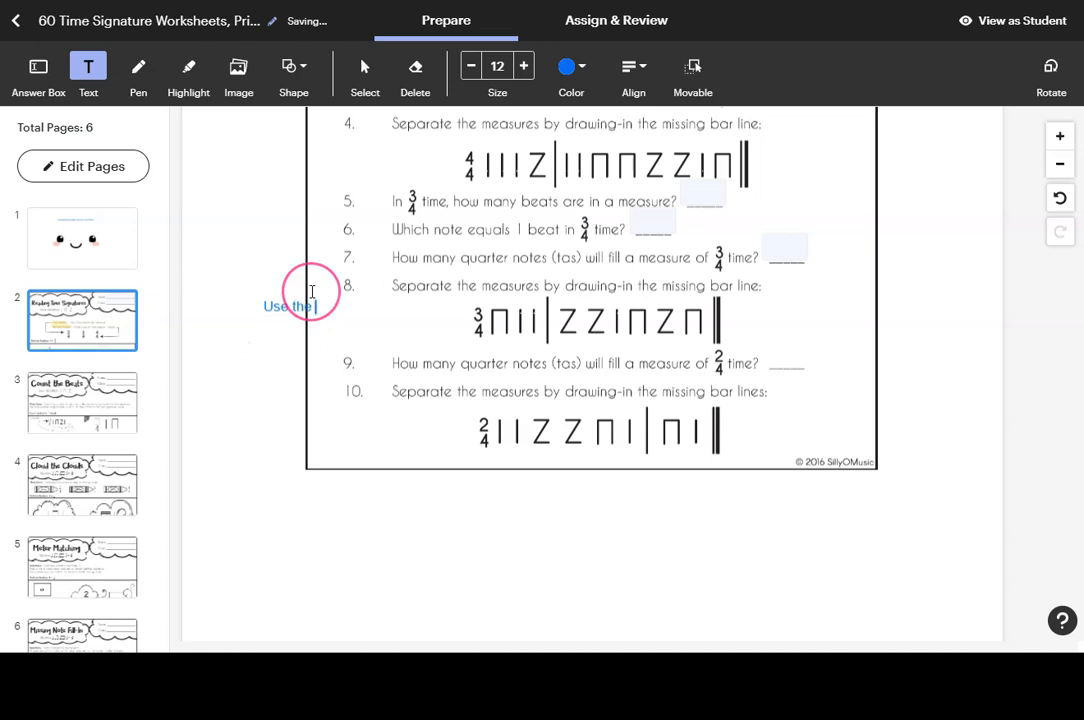
{"action": "type", "text": "to draw the b"}
{"action": "left_click", "coordinate": [303, 313]}
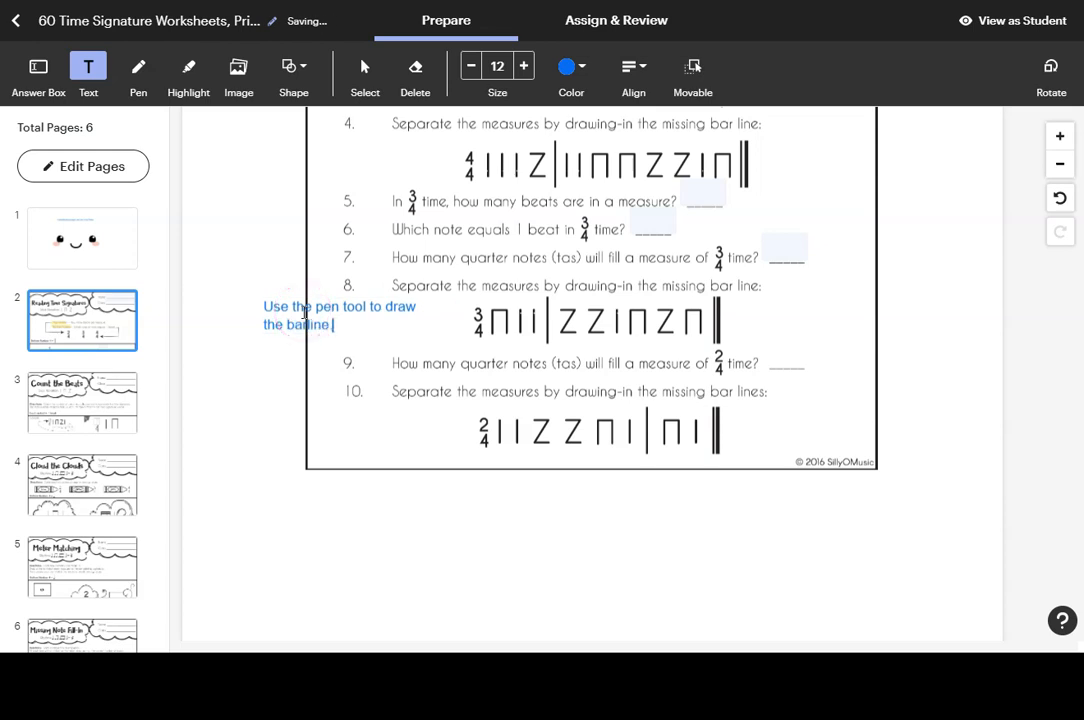
{"action": "left_click_drag", "start_coordinate": [313, 312], "coordinate": [368, 318]}
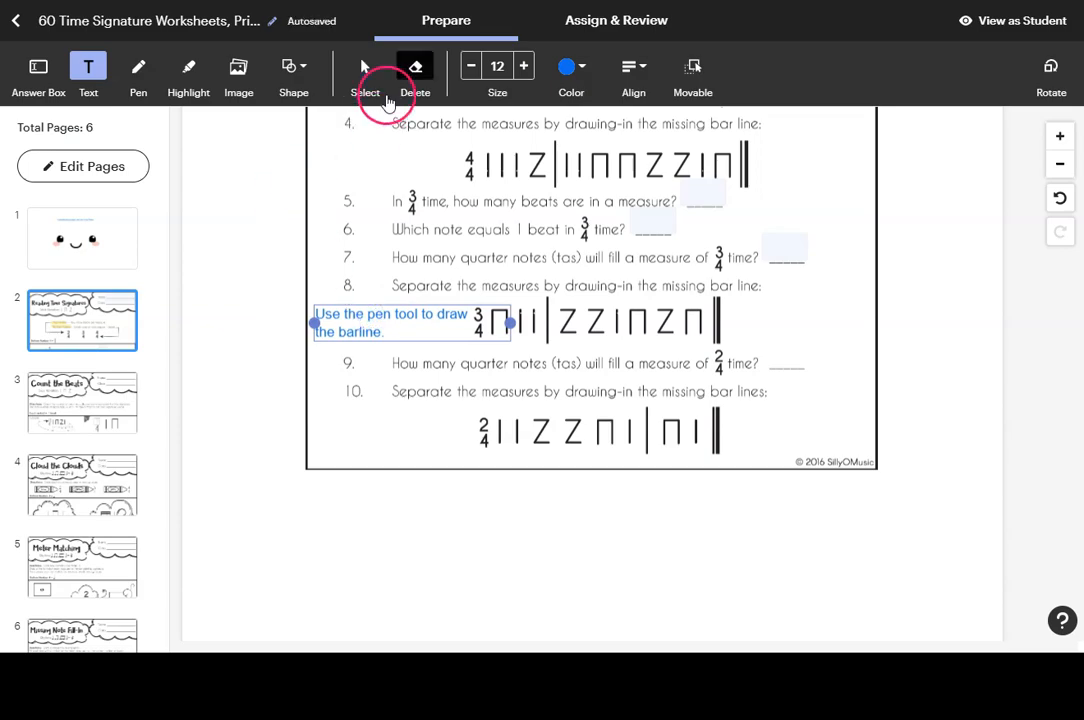
Insert the pink bent arrow image from the computer, rotated counterclockwise, onto page 2.
{"action": "left_click", "coordinate": [240, 67]}
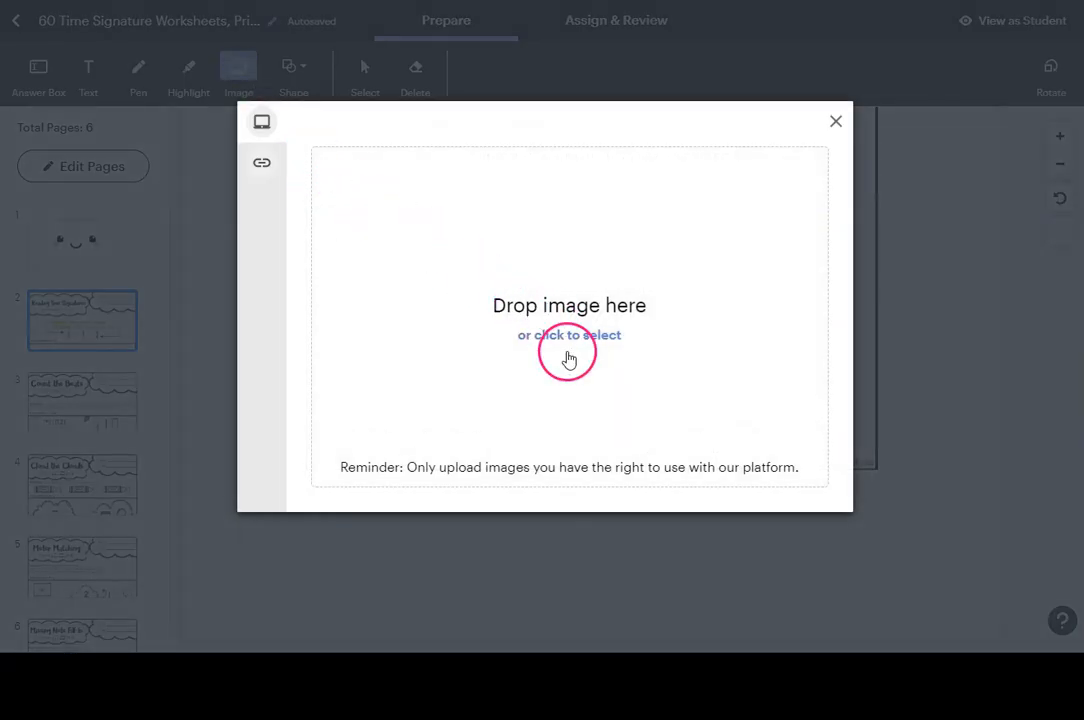
{"action": "left_click", "coordinate": [567, 346]}
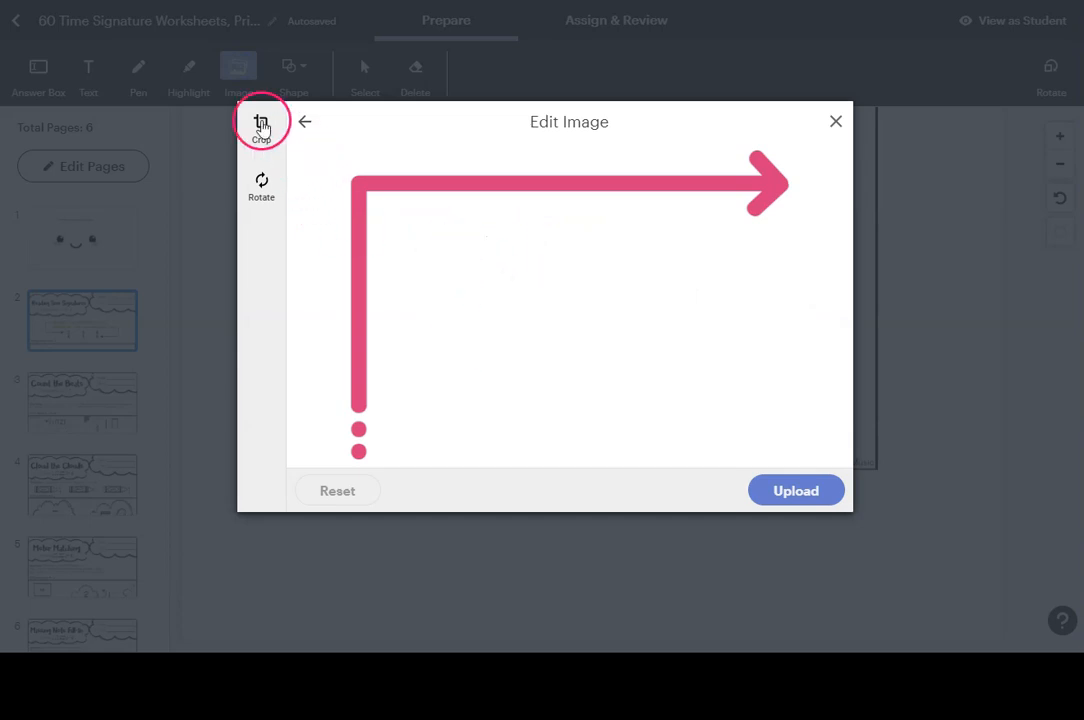
{"action": "left_click", "coordinate": [262, 127]}
{"action": "left_click_drag", "start_coordinate": [351, 150], "coordinate": [281, 146]}
{"action": "left_click", "coordinate": [260, 185]}
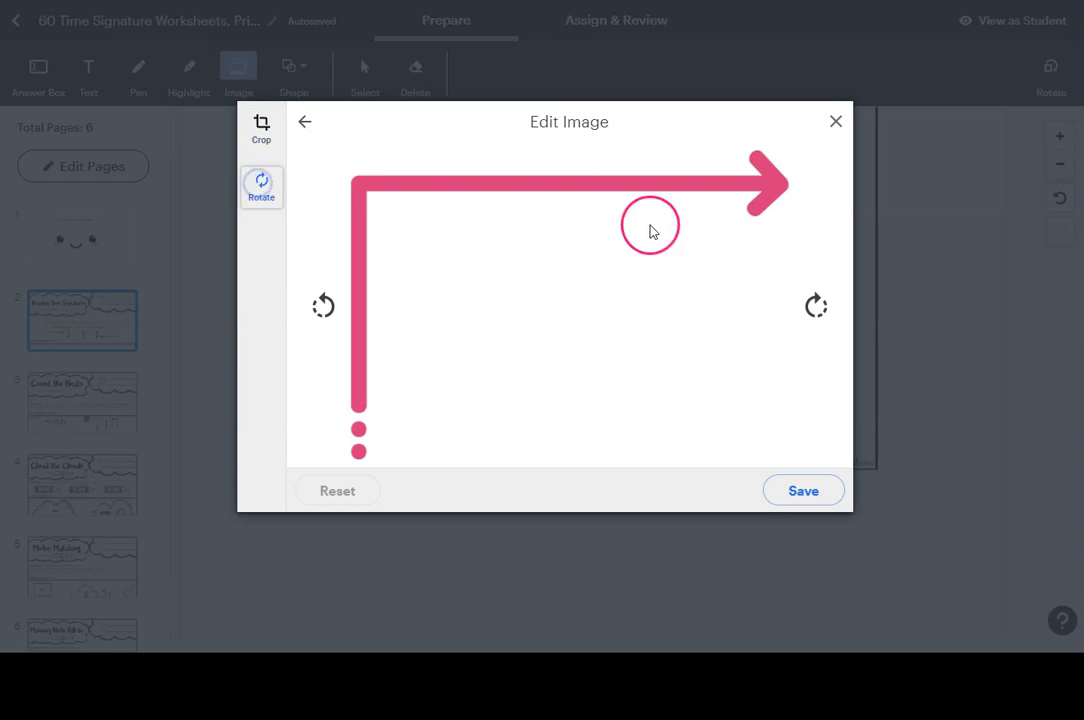
{"action": "left_click", "coordinate": [322, 305]}
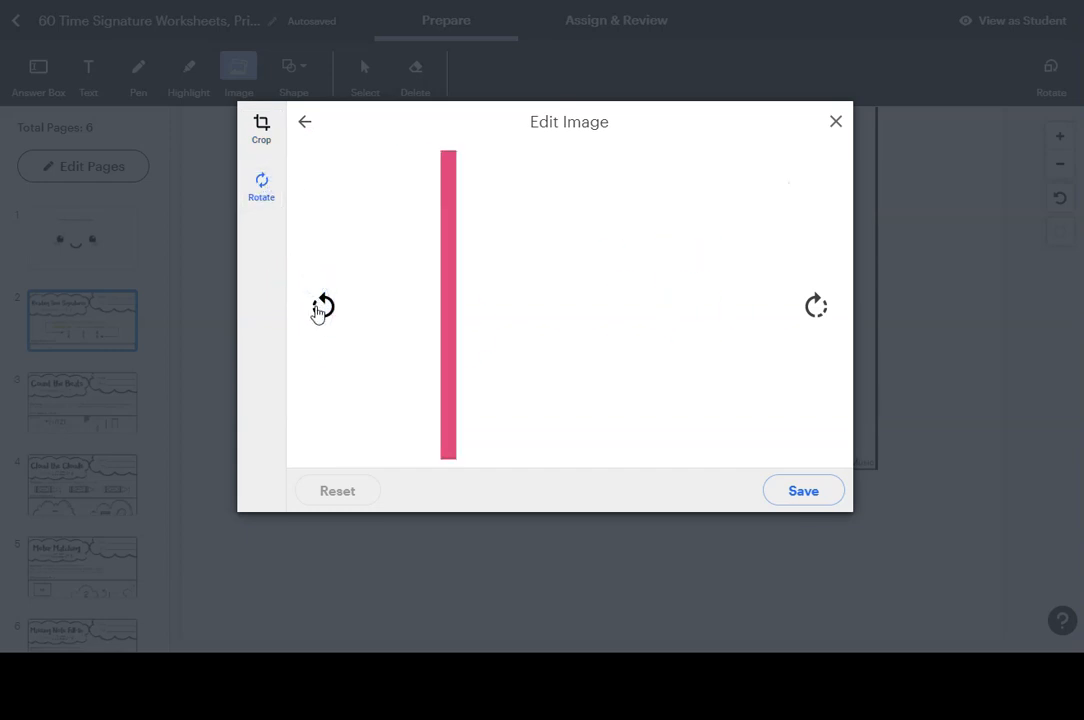
{"action": "left_click", "coordinate": [799, 493]}
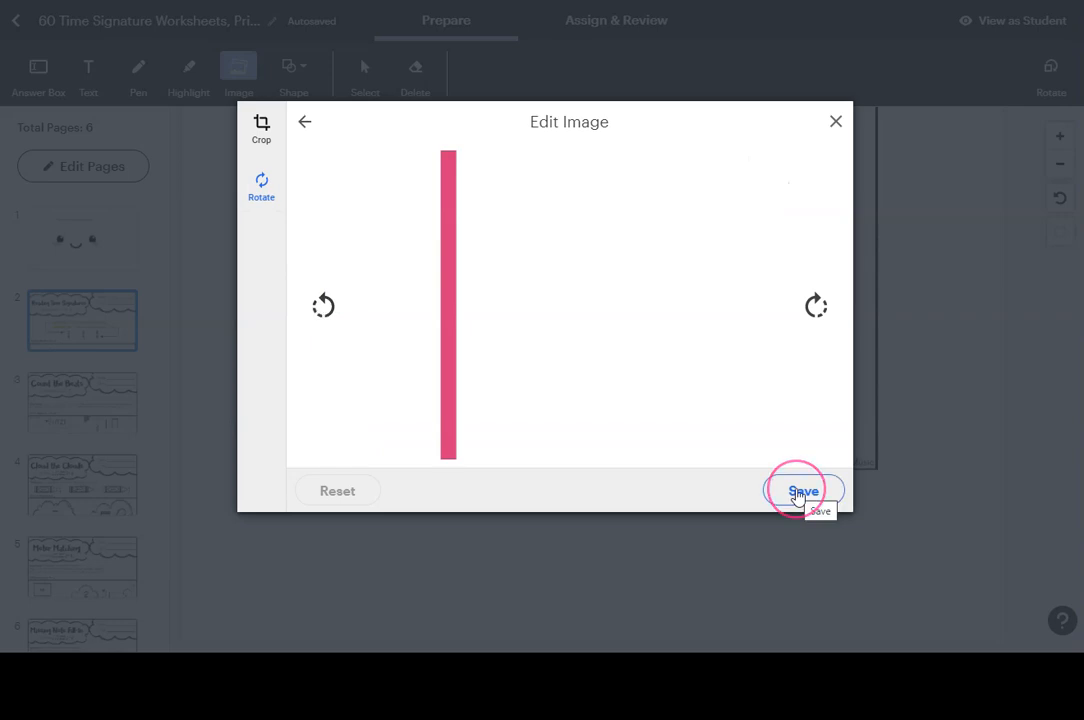
{"action": "left_click", "coordinate": [778, 497]}
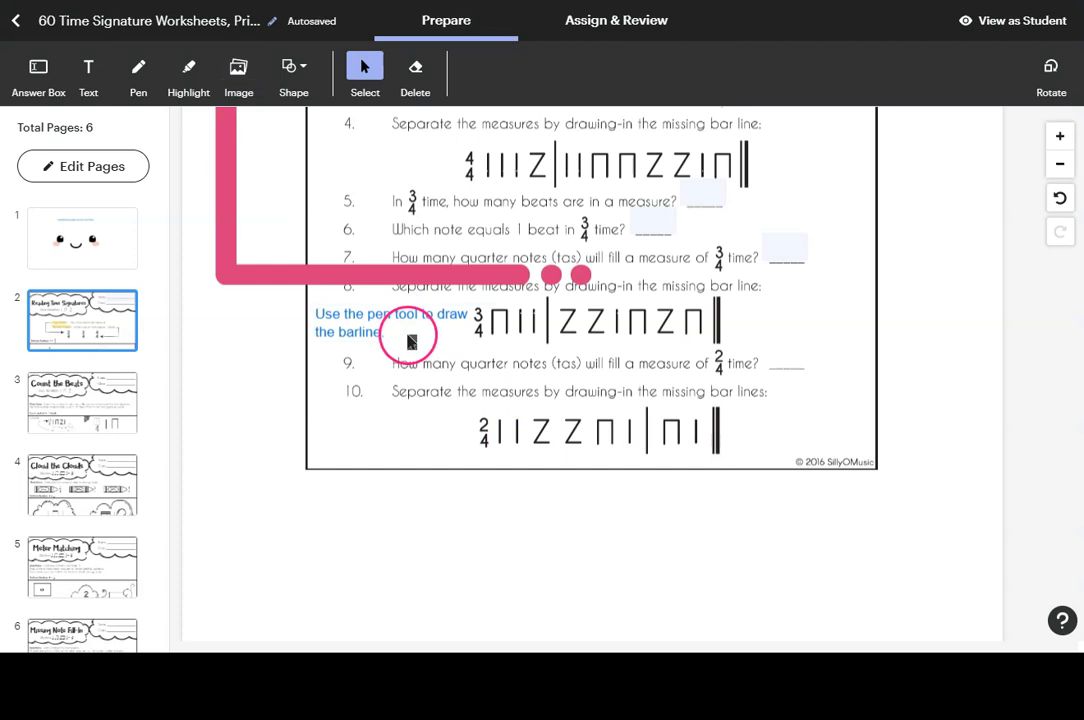
Shrink the pink arrow and move it so its dotted end meets the pen tool instruction at question 8.
{"action": "scroll", "coordinate": [396, 418], "scroll_direction": "up", "scroll_amount": 4}
{"action": "left_click", "coordinate": [256, 174]}
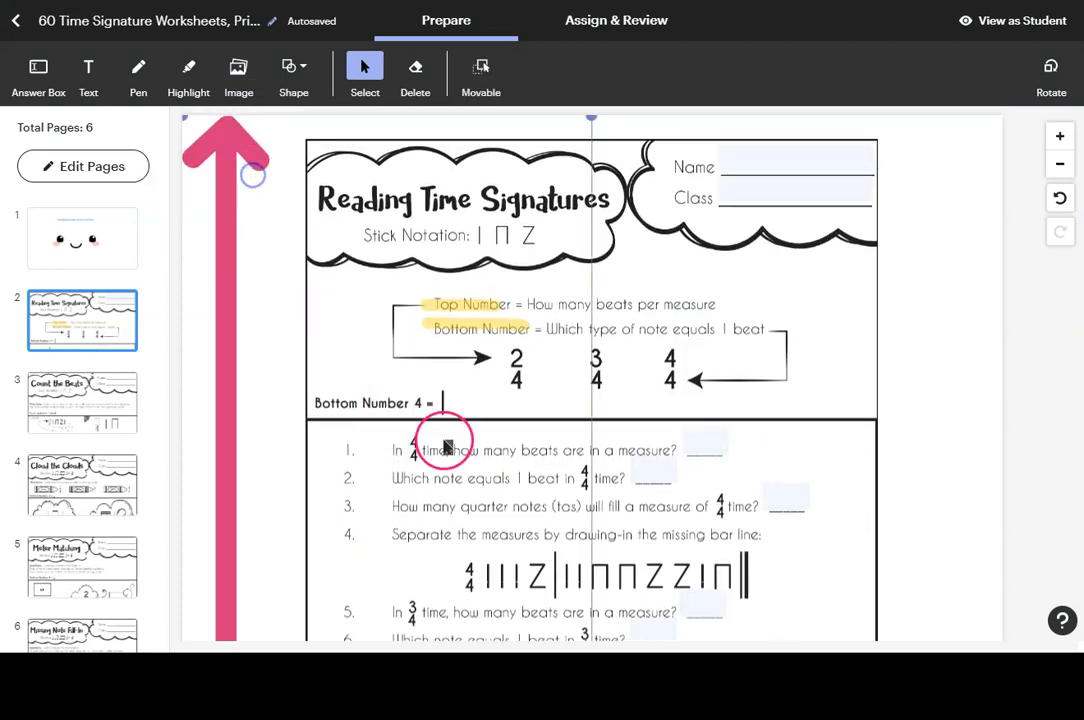
{"action": "left_click_drag", "start_coordinate": [592, 120], "coordinate": [285, 437]}
{"action": "scroll", "coordinate": [288, 410], "scroll_direction": "down", "scroll_amount": 4}
{"action": "left_click_drag", "start_coordinate": [293, 369], "coordinate": [338, 430]}
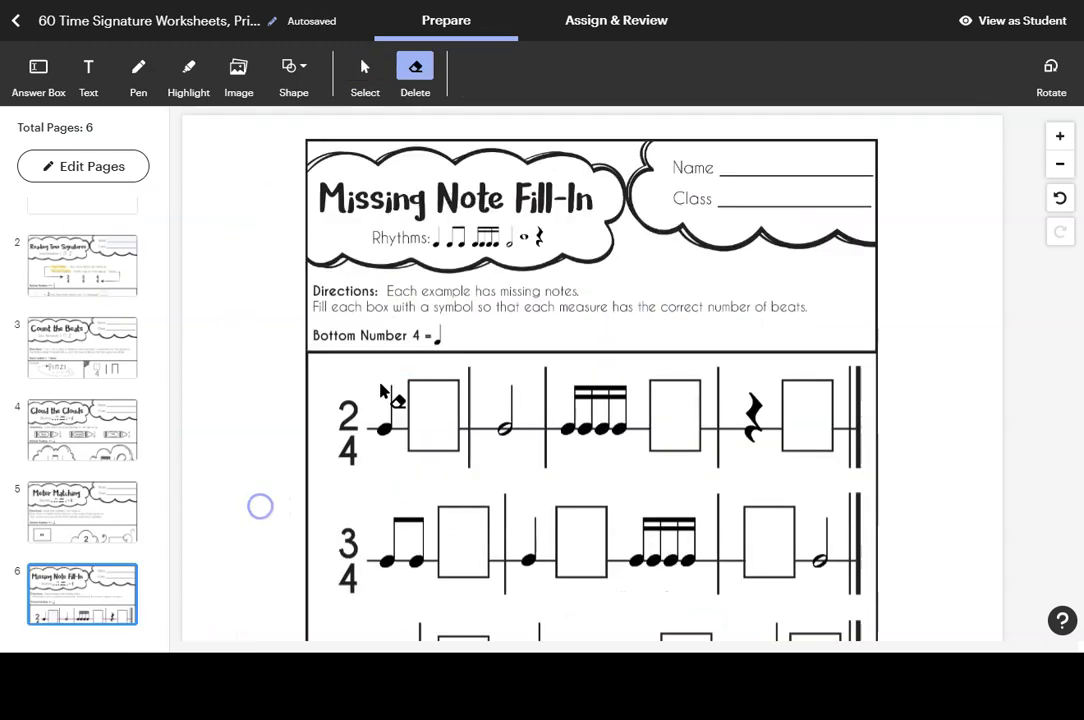
Draw a quarter rest and a quarter note with the thin purple pen in the first two empty 2/4 boxes on page 6, Missing Note Fill-In.
{"action": "scroll", "coordinate": [420, 303], "scroll_direction": "down", "scroll_amount": 1}
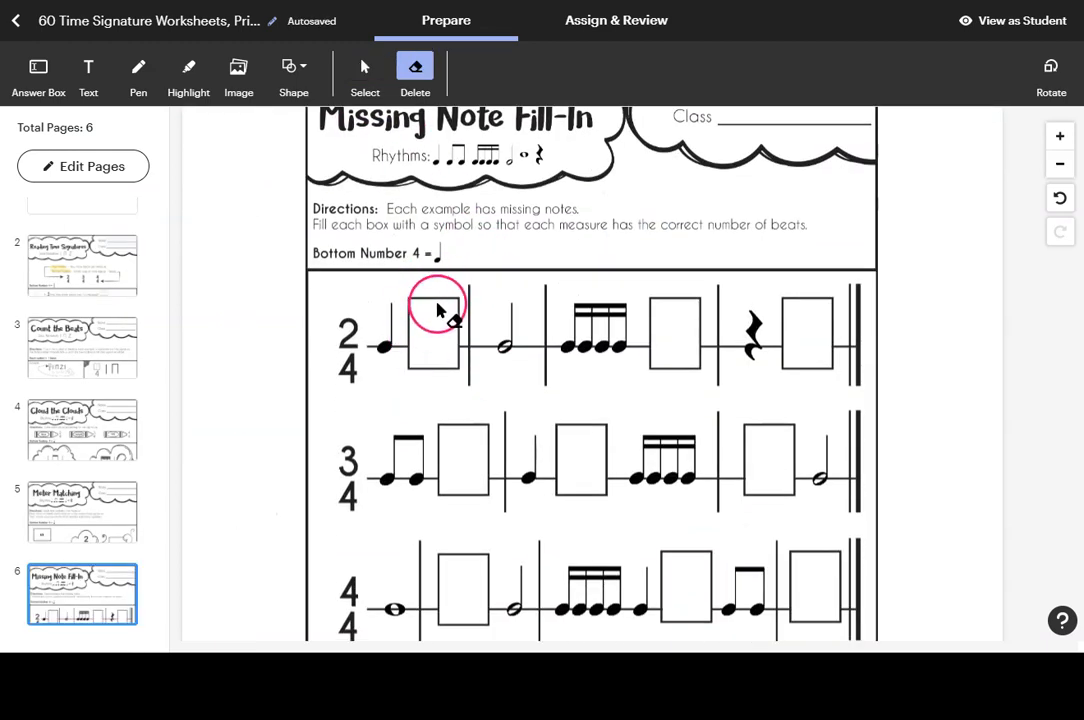
{"action": "left_click", "coordinate": [138, 62]}
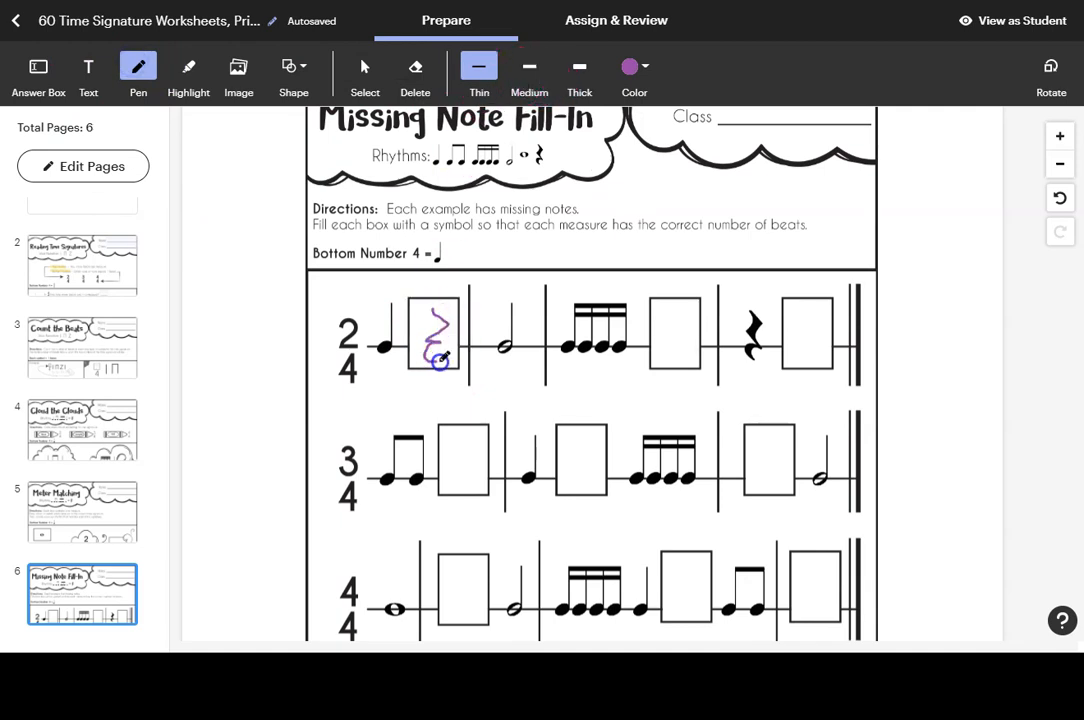
{"action": "left_click_drag", "start_coordinate": [674, 308], "coordinate": [677, 348]}
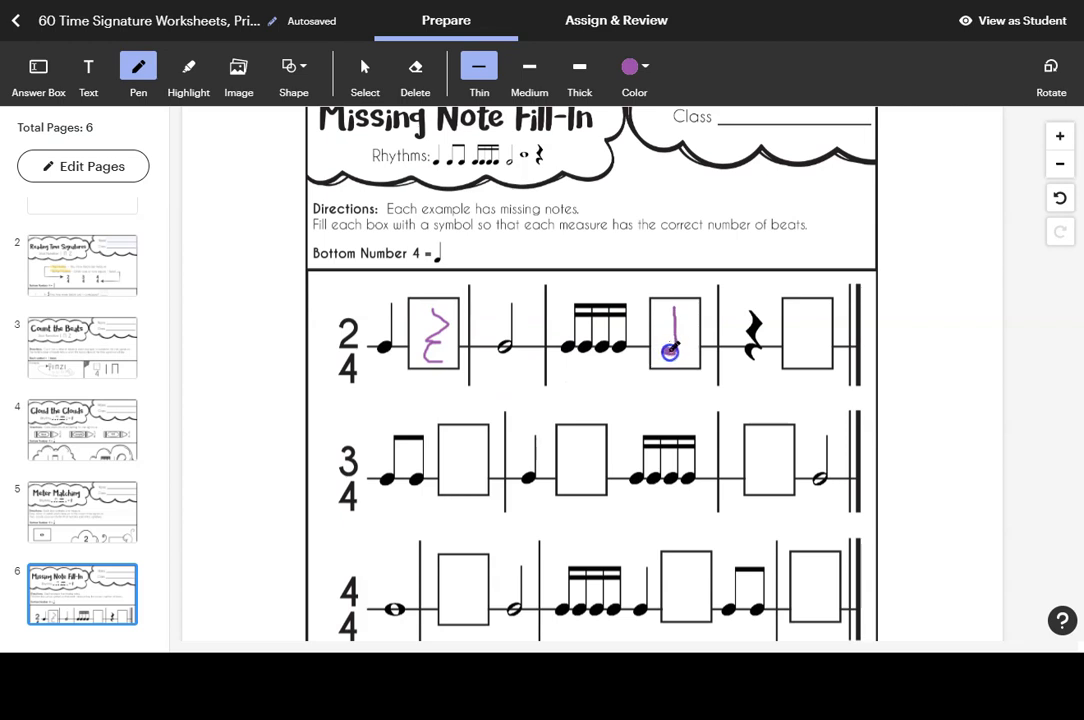
{"action": "left_click_drag", "start_coordinate": [665, 350], "coordinate": [668, 348]}
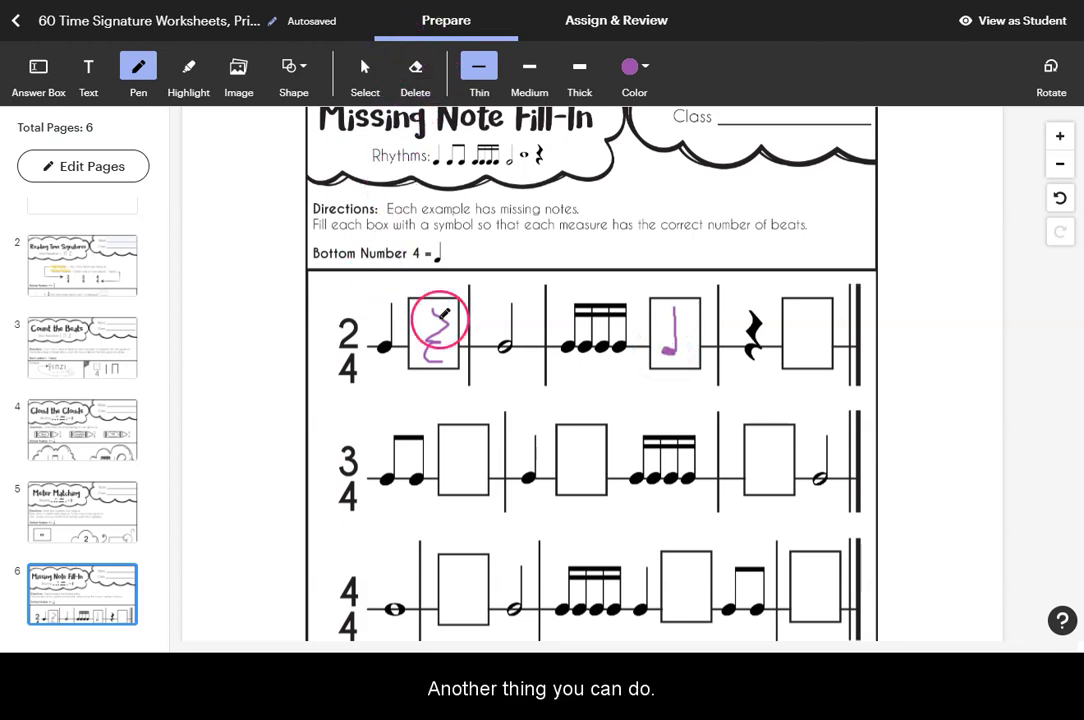
Delete the purple pen drawings from the two boxes in the 2/4 line.
{"action": "left_click", "coordinate": [415, 68]}
{"action": "left_click", "coordinate": [424, 347]}
{"action": "left_click", "coordinate": [417, 321]}
{"action": "left_click", "coordinate": [435, 343]}
{"action": "left_click", "coordinate": [676, 352]}
Insert the green quarter note image from the computer on page 6 and shrink it in the margin beside the 2/4 line.
{"action": "left_click", "coordinate": [239, 86]}
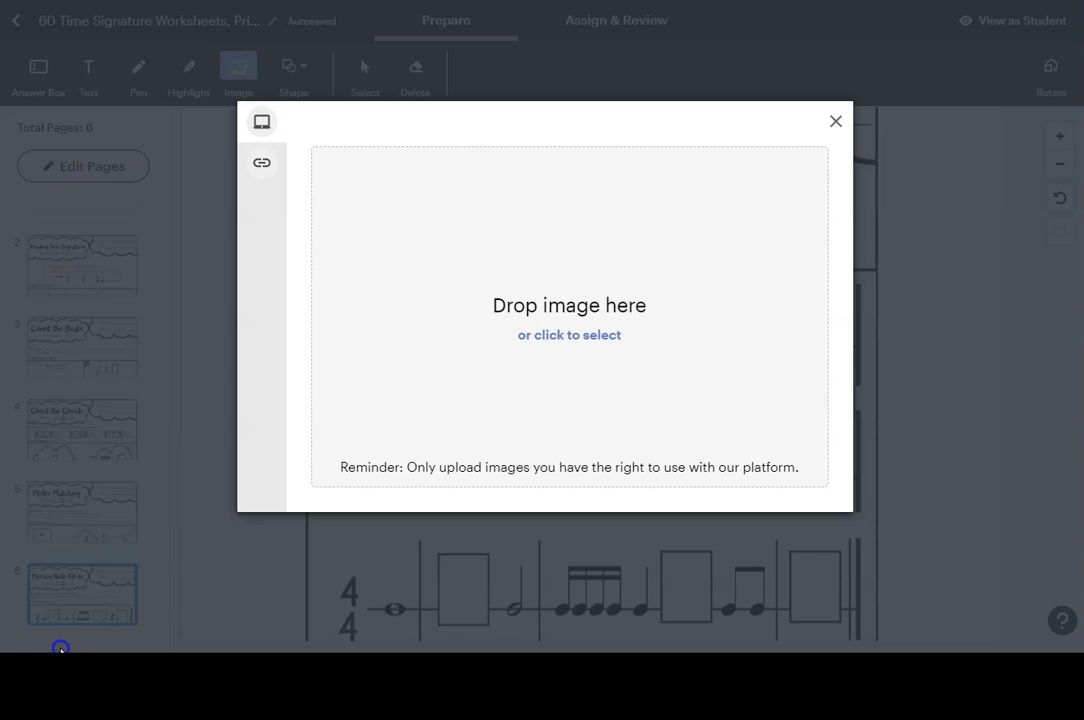
{"action": "left_click_drag", "start_coordinate": [60, 650], "coordinate": [629, 339]}
{"action": "left_click", "coordinate": [807, 491]}
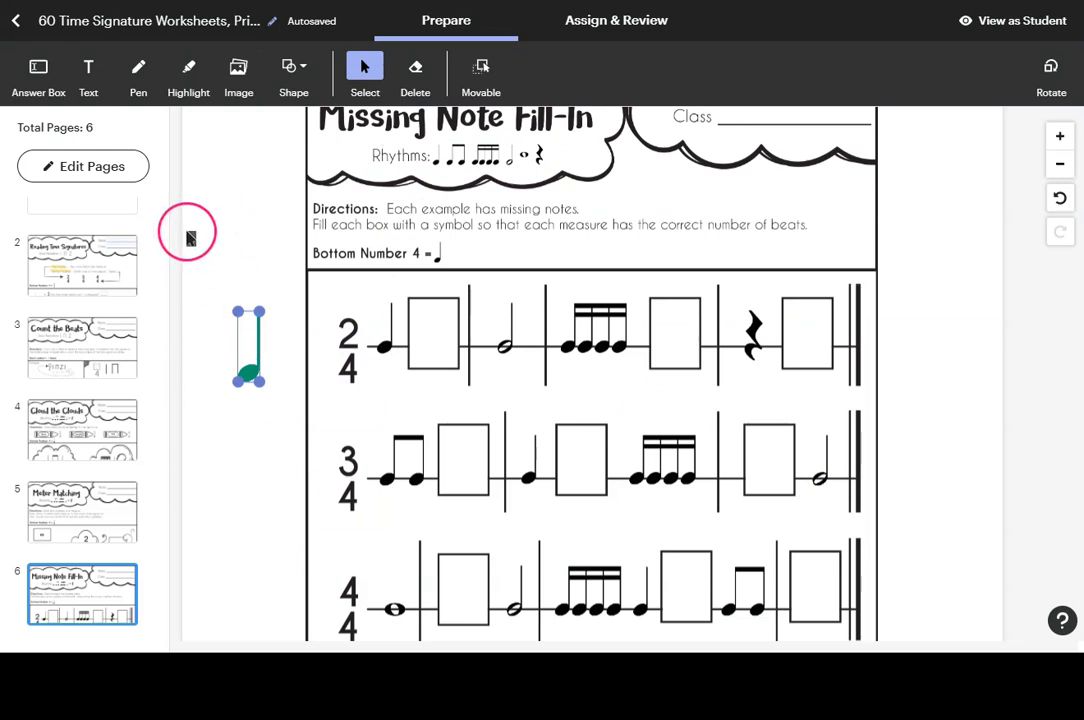
{"action": "left_click", "coordinate": [251, 370]}
{"action": "left_click_drag", "start_coordinate": [259, 311], "coordinate": [232, 348]}
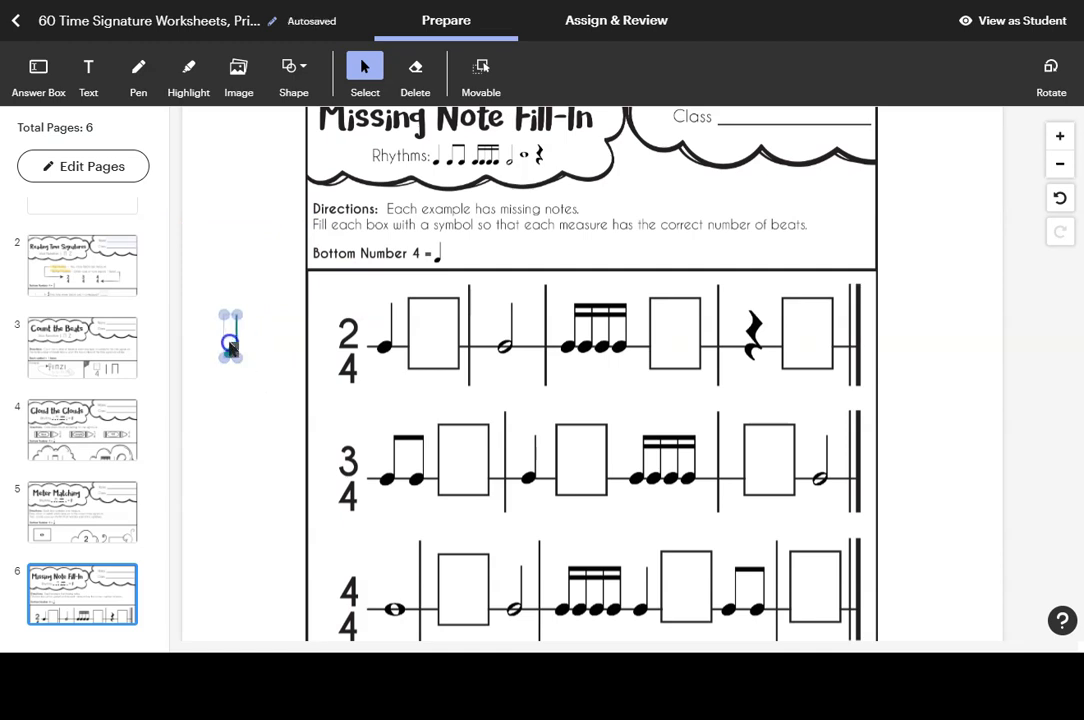
Duplicate the green quarter note and move the copy toward the first empty box of the 2/4 line.
{"action": "left_click", "coordinate": [240, 363]}
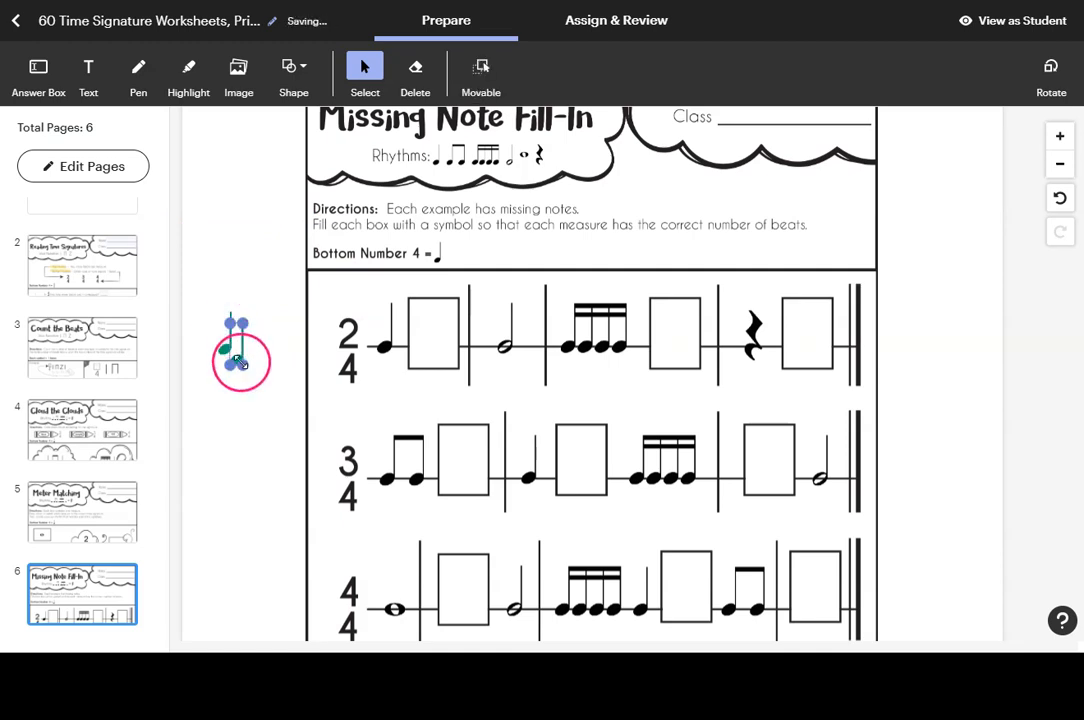
{"action": "left_click_drag", "start_coordinate": [240, 363], "coordinate": [405, 335]}
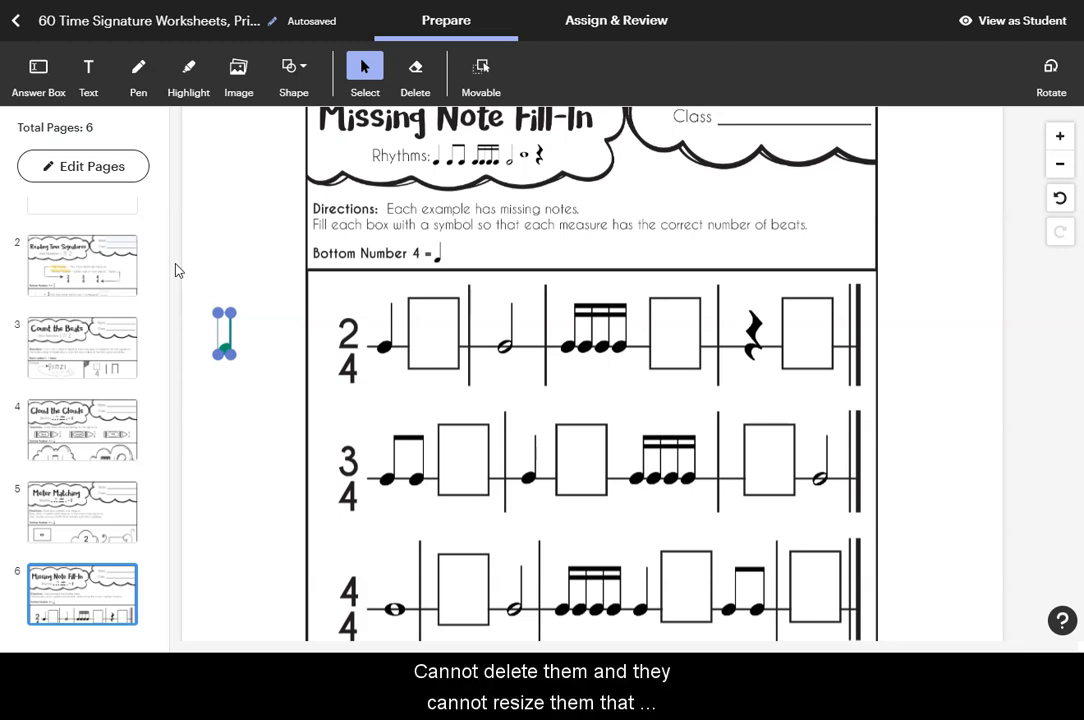
{"action": "left_click", "coordinate": [179, 260]}
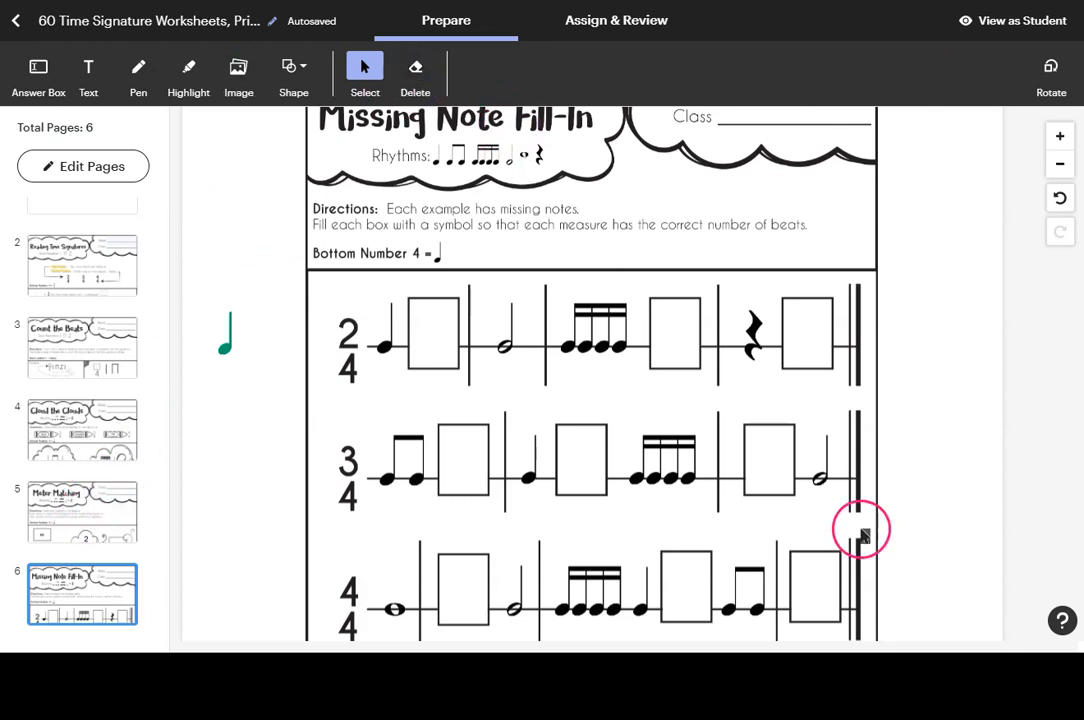
Preview the activity as a student, fill in the Name box on page 2 and answer question 1 with 4.
{"action": "left_click", "coordinate": [987, 28]}
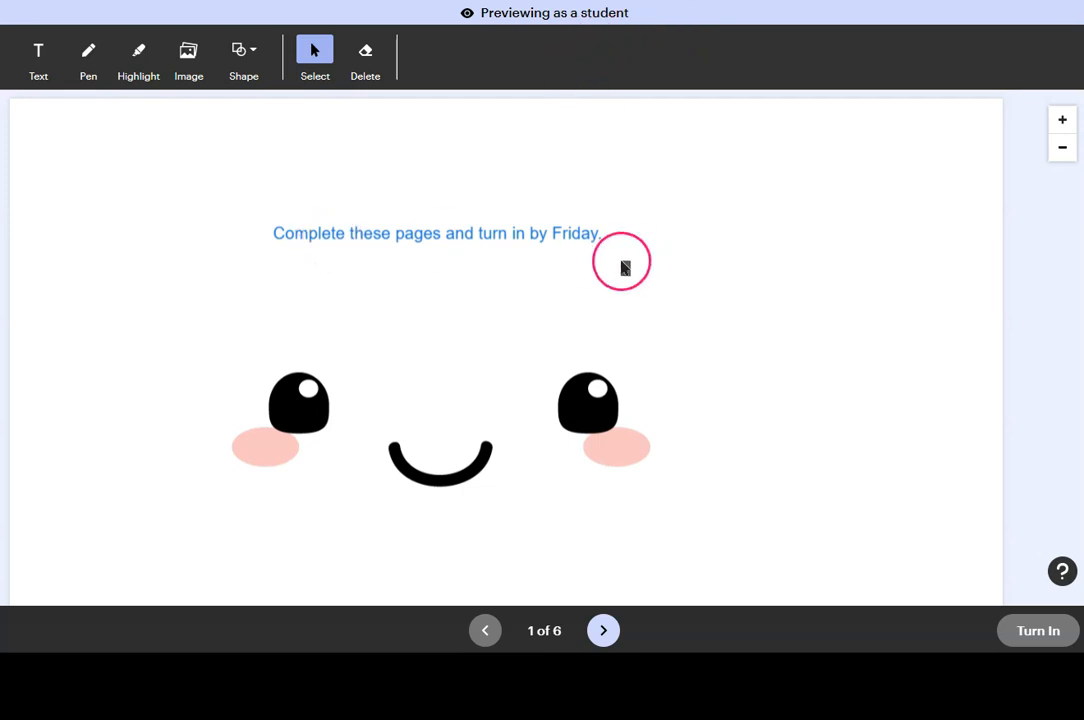
{"action": "left_click", "coordinate": [604, 631]}
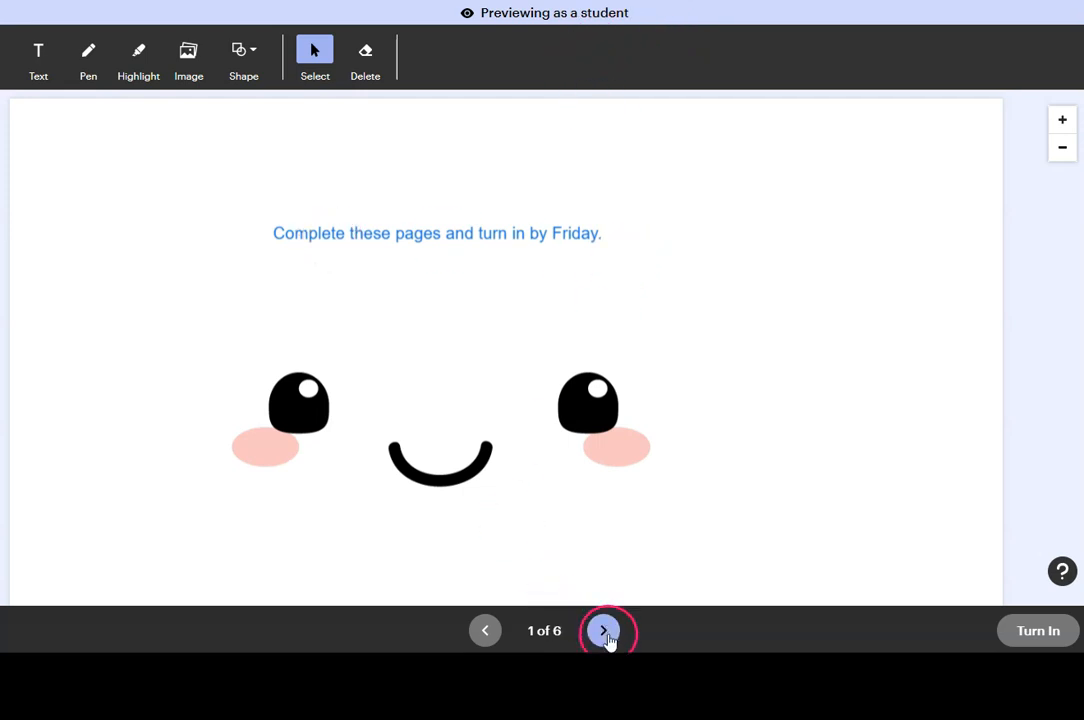
{"action": "left_click", "coordinate": [681, 129]}
{"action": "type", "text": "Jane"}
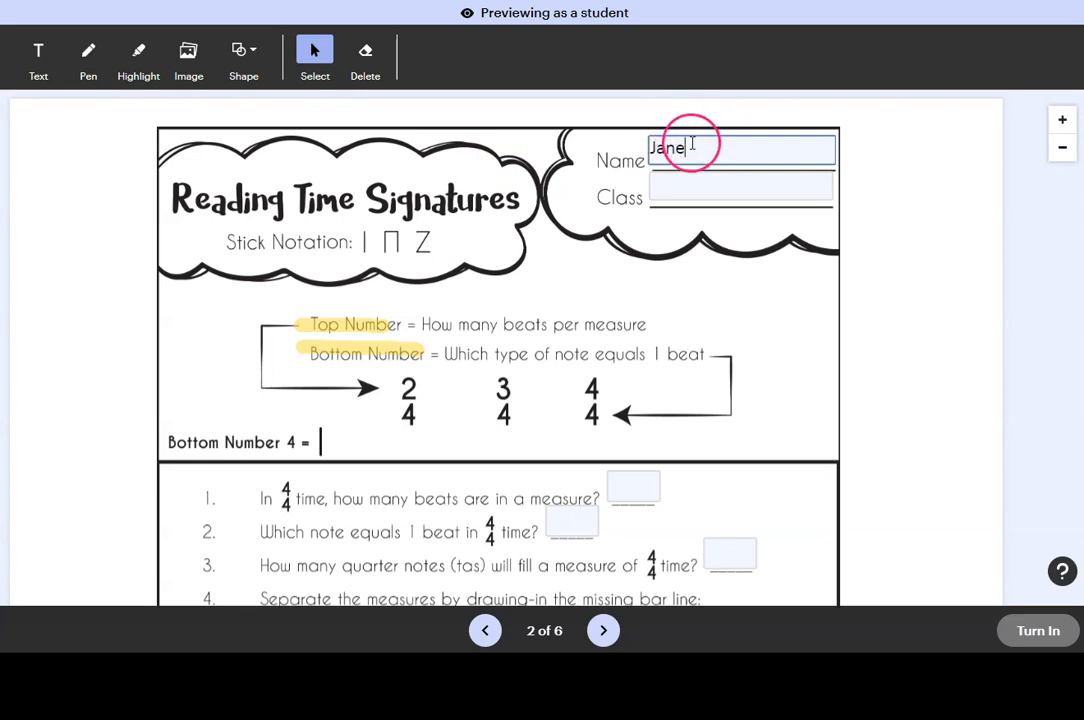
{"action": "left_click", "coordinate": [690, 183]}
{"action": "scroll", "coordinate": [465, 390], "scroll_direction": "down", "scroll_amount": 3}
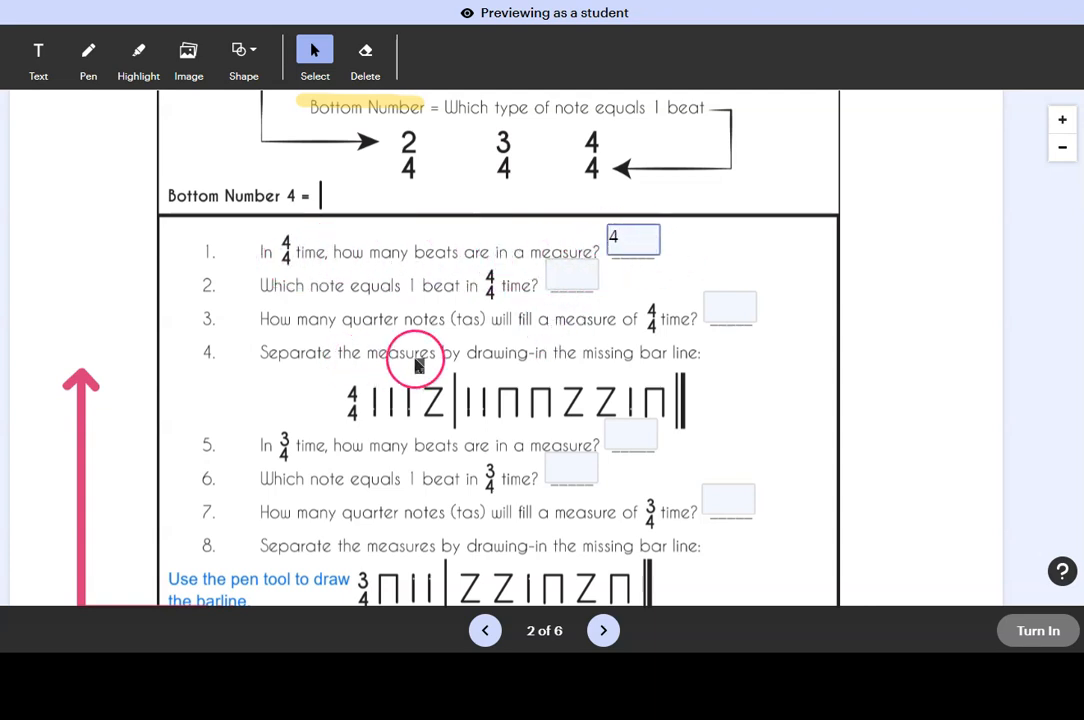
{"action": "scroll", "coordinate": [592, 400], "scroll_direction": "down", "scroll_amount": 1}
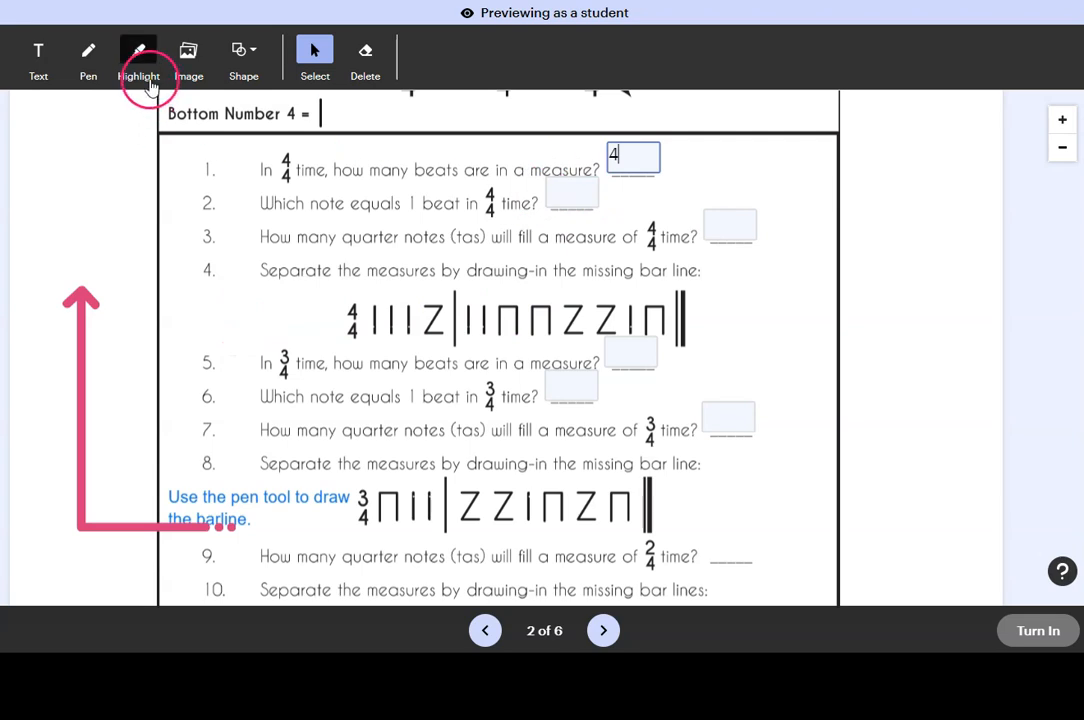
Draw the missing bar line in question 4 on page 2 with the thin blue pen, and move on to page 3.
{"action": "left_click", "coordinate": [95, 70]}
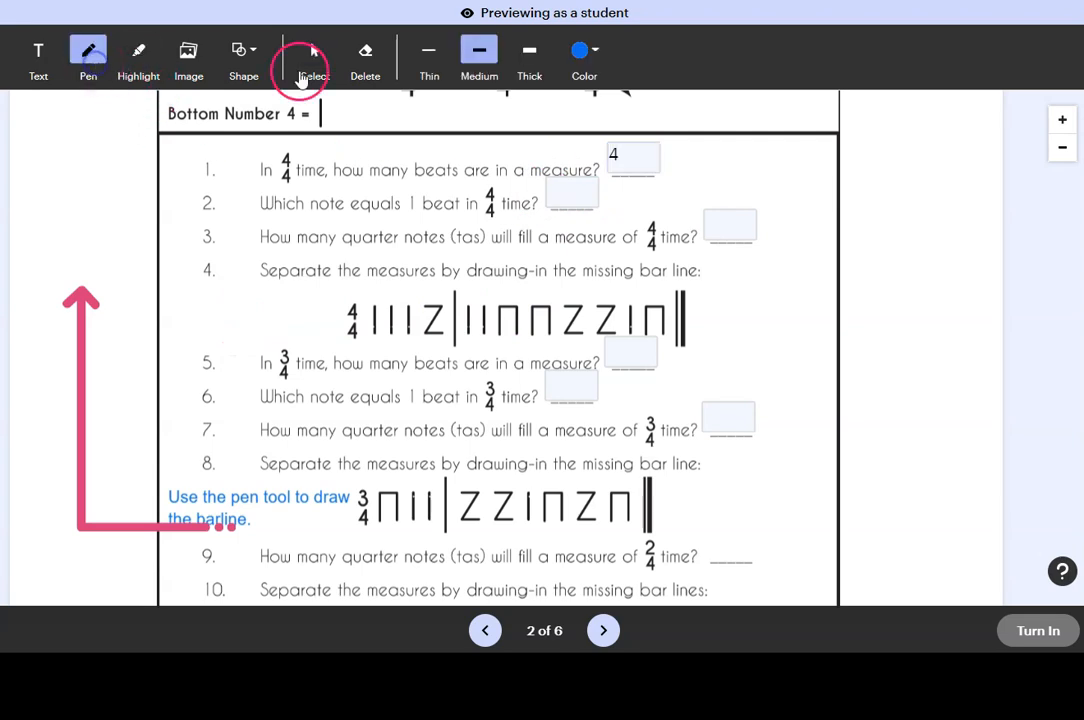
{"action": "left_click", "coordinate": [429, 50]}
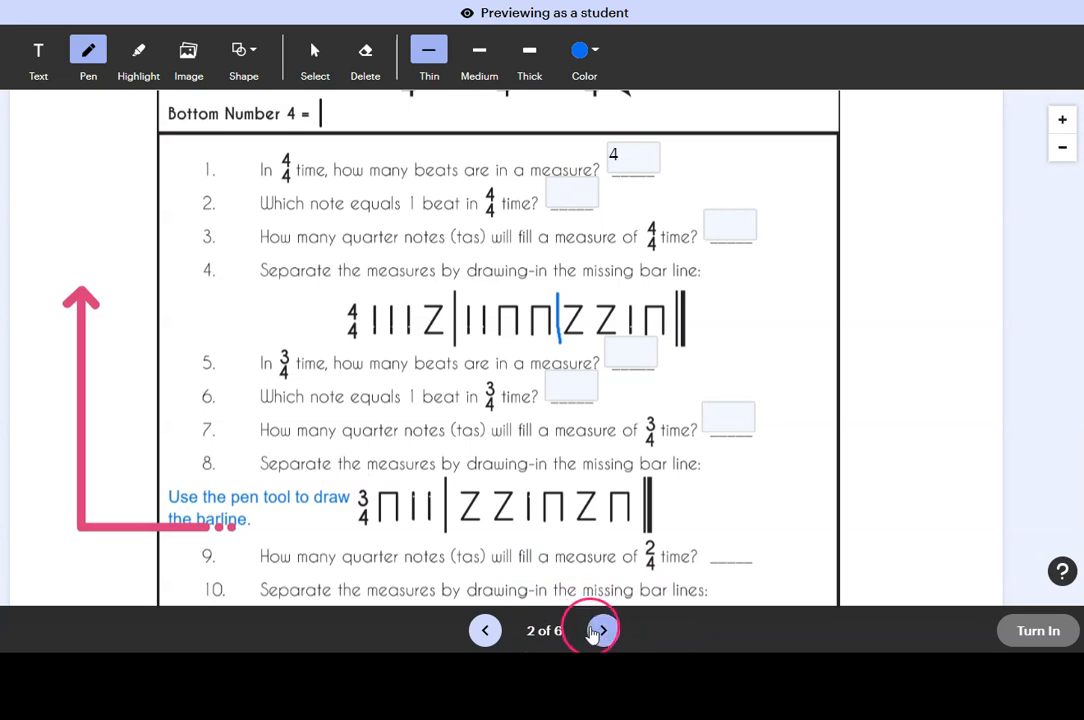
{"action": "left_click", "coordinate": [610, 633]}
{"action": "scroll", "coordinate": [440, 265], "scroll_direction": "down", "scroll_amount": 5}
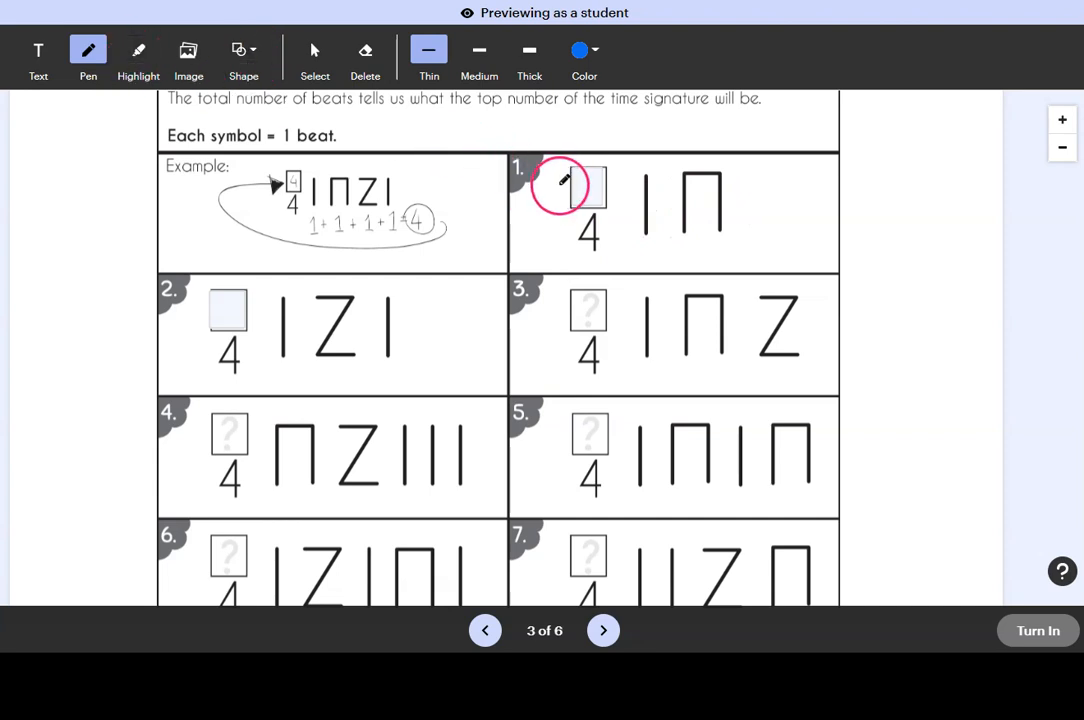
{"action": "left_click", "coordinate": [39, 50]}
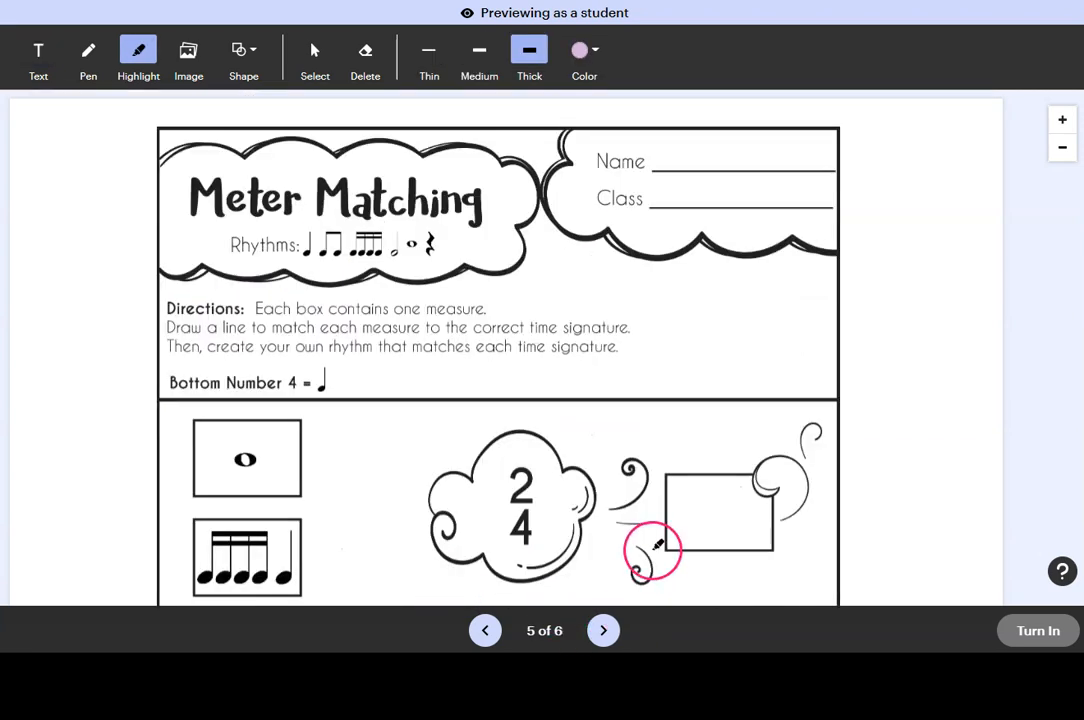
On page 5, match the whole note to 4/4 and the sixteenth-note measure to 2/4 with thick purple highlighter lines.
{"action": "scroll", "coordinate": [413, 295], "scroll_direction": "down", "scroll_amount": 3}
{"action": "scroll", "coordinate": [400, 285], "scroll_direction": "down", "scroll_amount": 2}
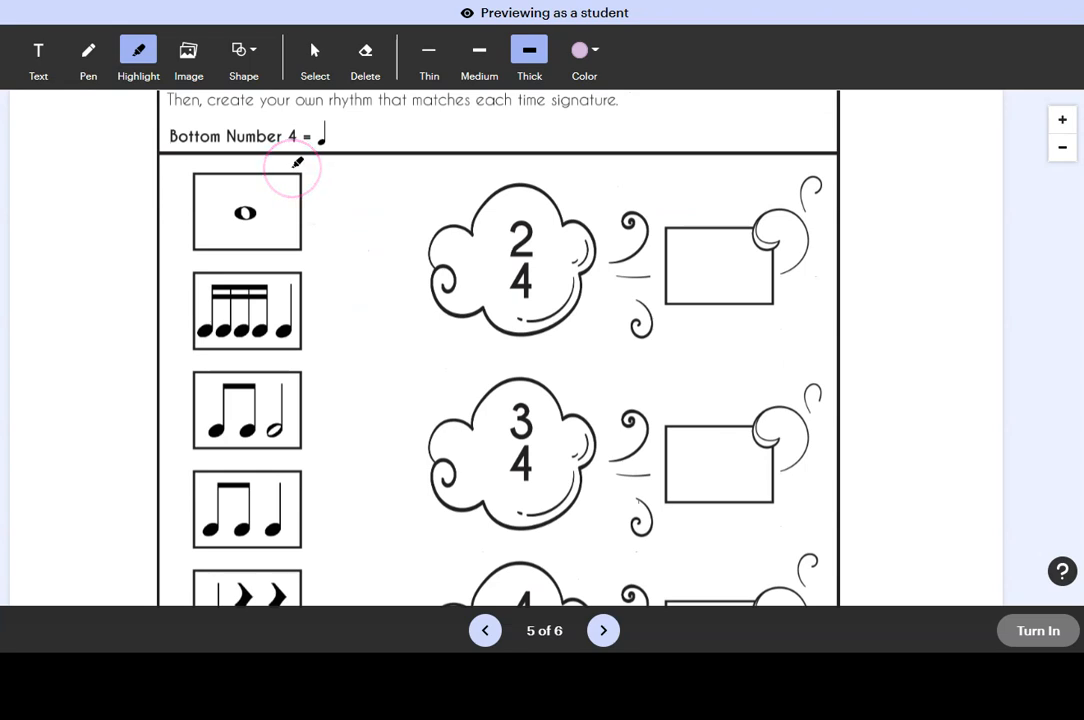
{"action": "scroll", "coordinate": [320, 200], "scroll_direction": "down", "scroll_amount": 2}
{"action": "mouse_move", "coordinate": [307, 135]}
{"action": "left_mouse_down"}
{"action": "mouse_move", "coordinate": [368, 383]}
{"action": "mouse_move", "coordinate": [450, 556]}
{"action": "left_mouse_up"}
{"action": "left_click_drag", "start_coordinate": [296, 242], "coordinate": [438, 208]}
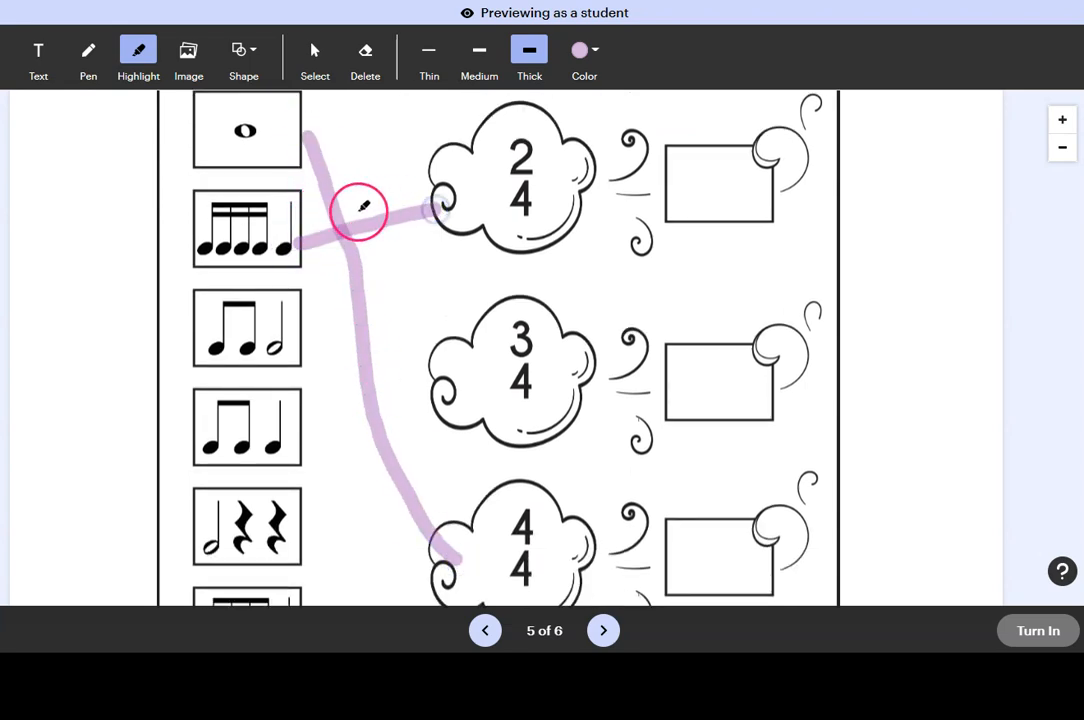
Draw two quarter notes in the empty box beside the 2/4 cloud with the thin blue pen.
{"action": "scroll", "coordinate": [416, 330], "scroll_direction": "up", "scroll_amount": 2}
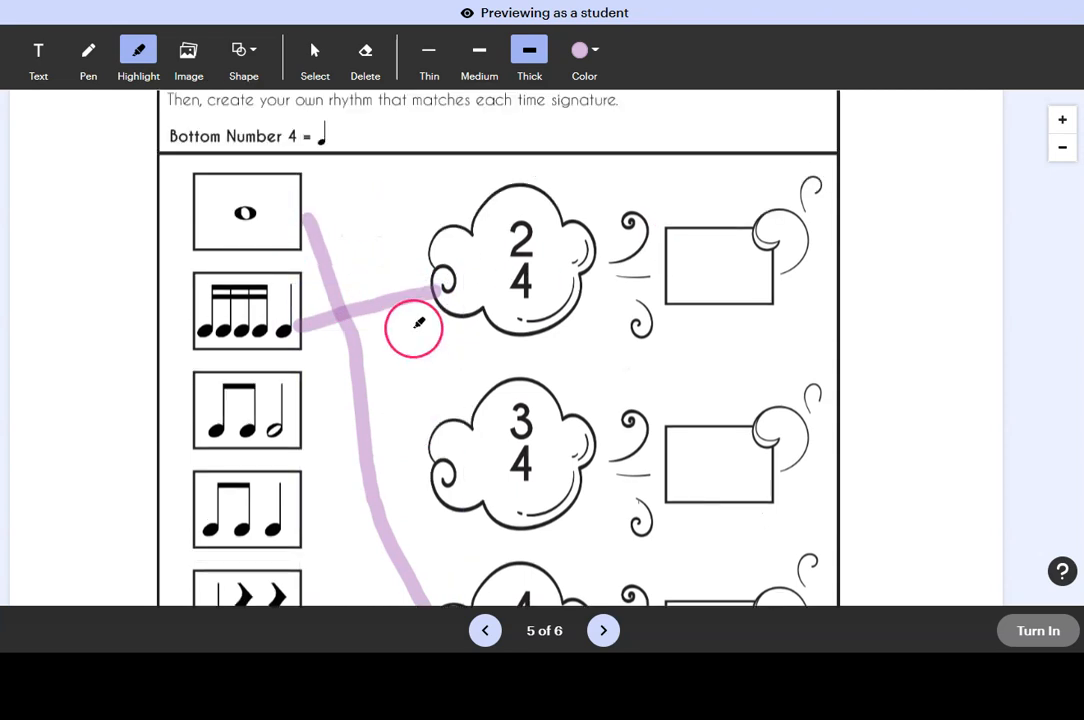
{"action": "scroll", "coordinate": [648, 254], "scroll_direction": "up", "scroll_amount": 2}
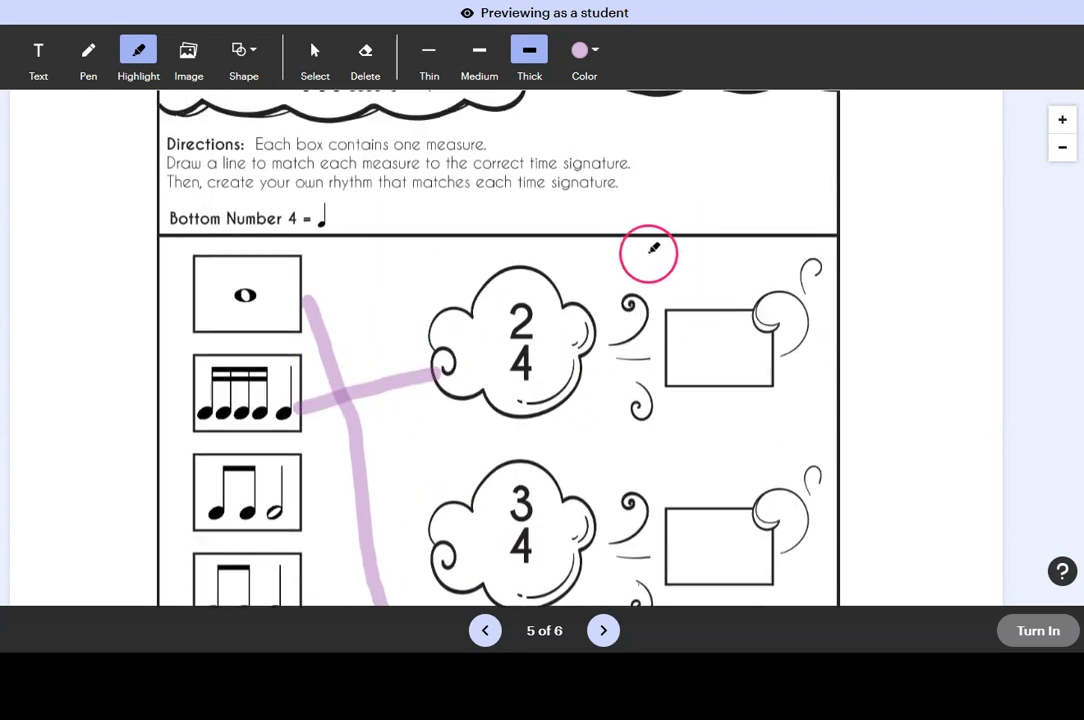
{"action": "left_click", "coordinate": [87, 50]}
{"action": "left_click", "coordinate": [427, 55]}
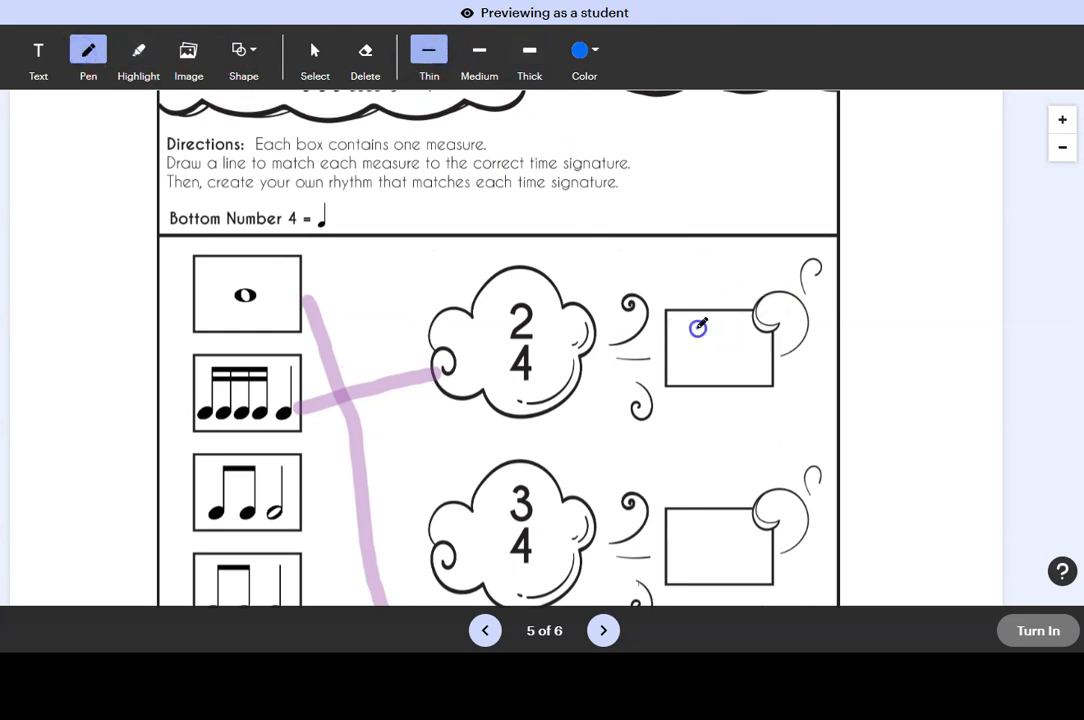
{"action": "left_click_drag", "start_coordinate": [697, 330], "coordinate": [692, 366]}
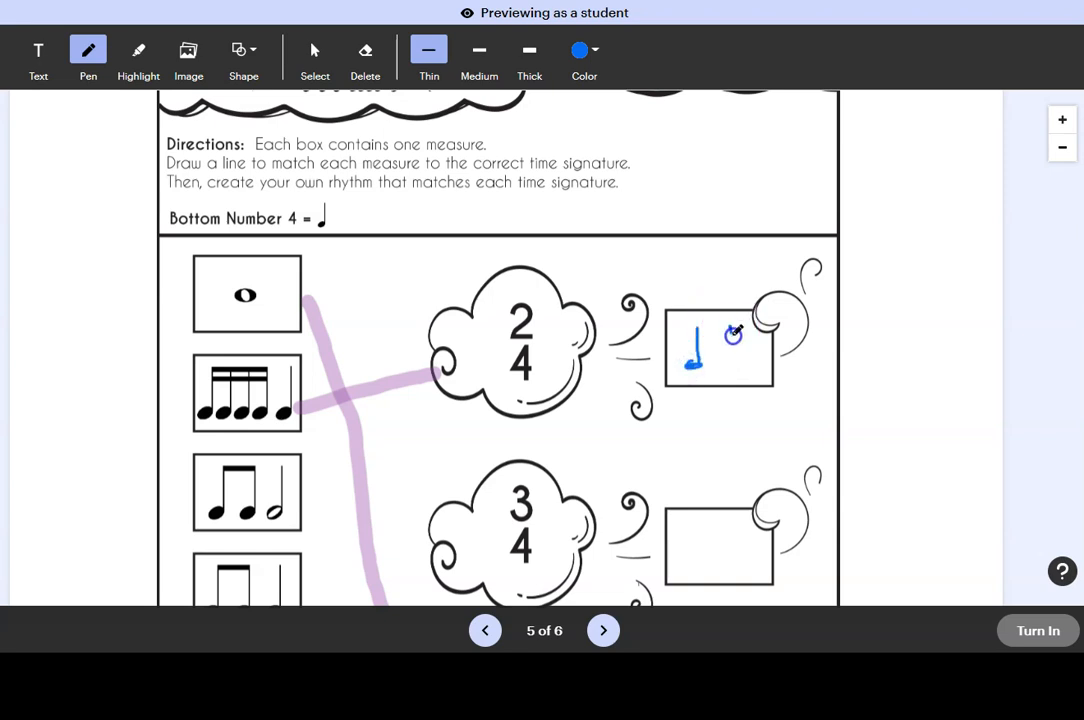
Draw a note and a Z-shaped rest in the empty box beside the 3/4 cloud with the thin blue pen.
{"action": "scroll", "coordinate": [697, 443], "scroll_direction": "down", "scroll_amount": 5}
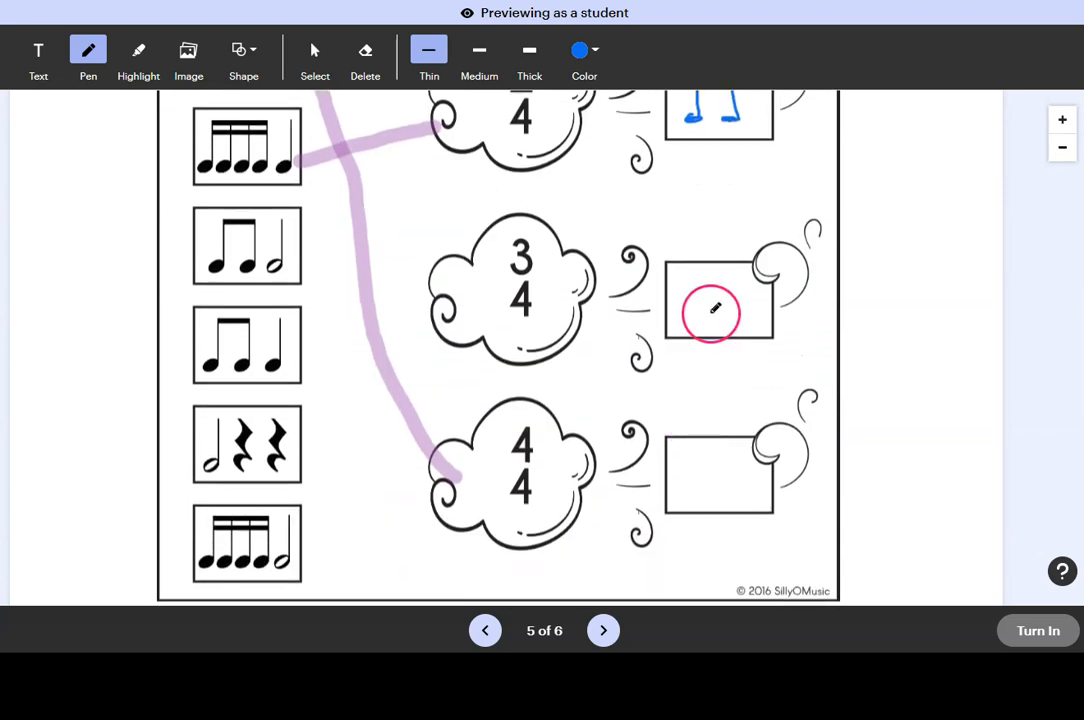
{"action": "left_click", "coordinate": [713, 276]}
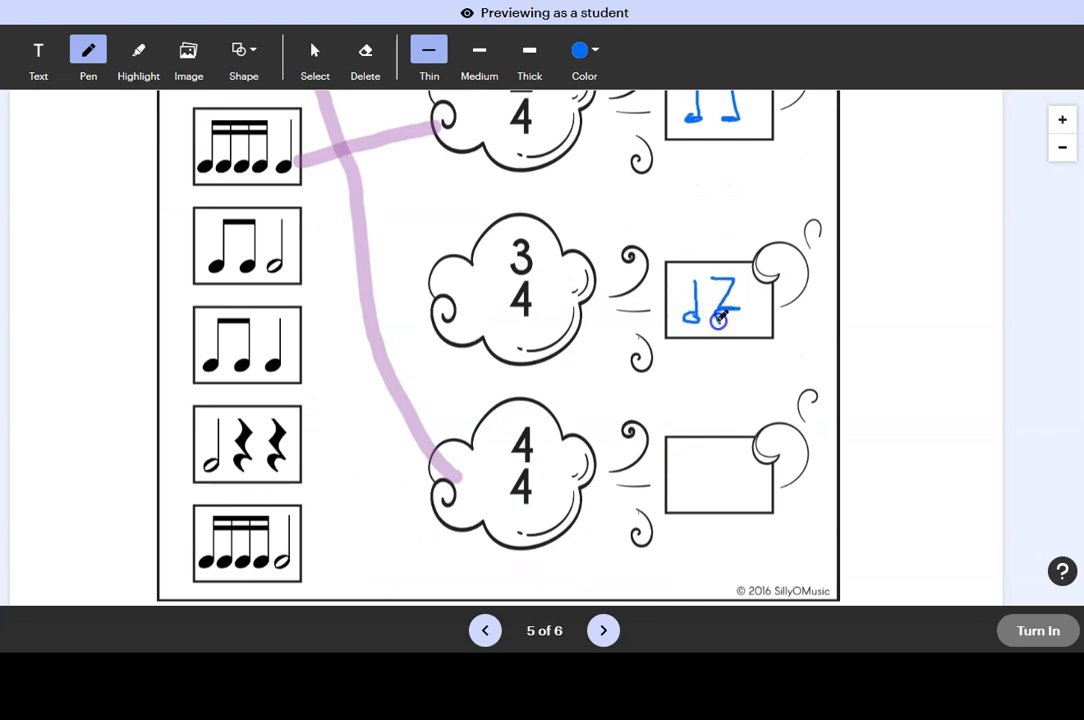
{"action": "scroll", "coordinate": [660, 447], "scroll_direction": "down", "scroll_amount": 3}
{"action": "scroll", "coordinate": [704, 290], "scroll_direction": "up", "scroll_amount": 8}
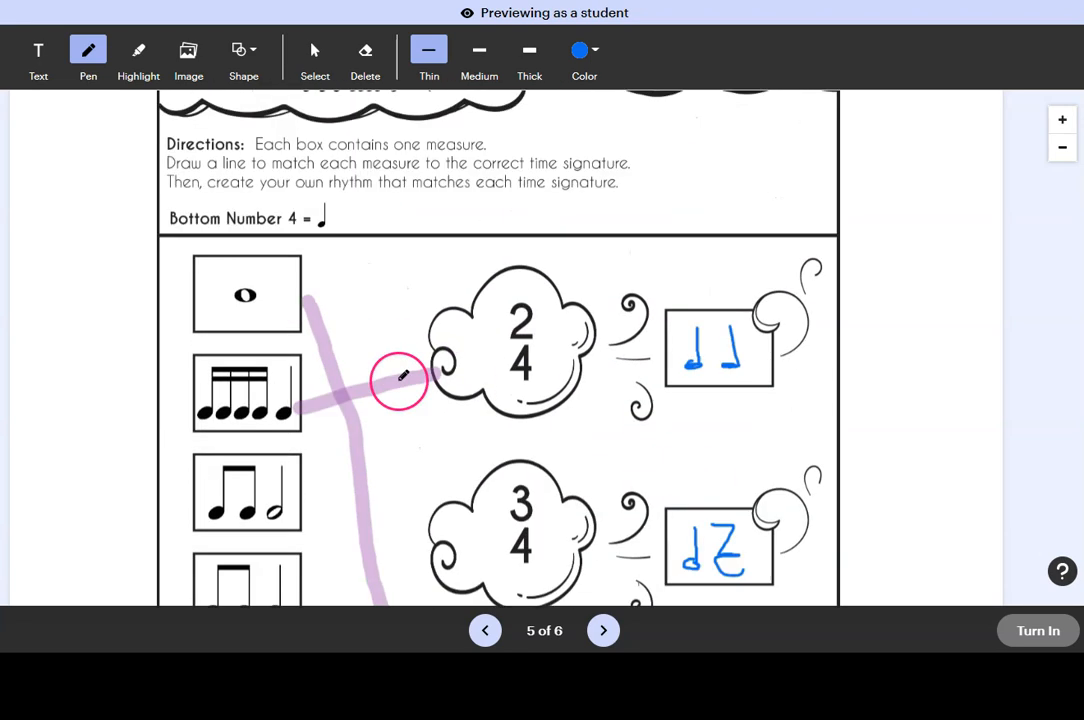
Try to move the green quarter note on page 6 of the student preview, and return to the editor.
{"action": "left_click", "coordinate": [603, 631]}
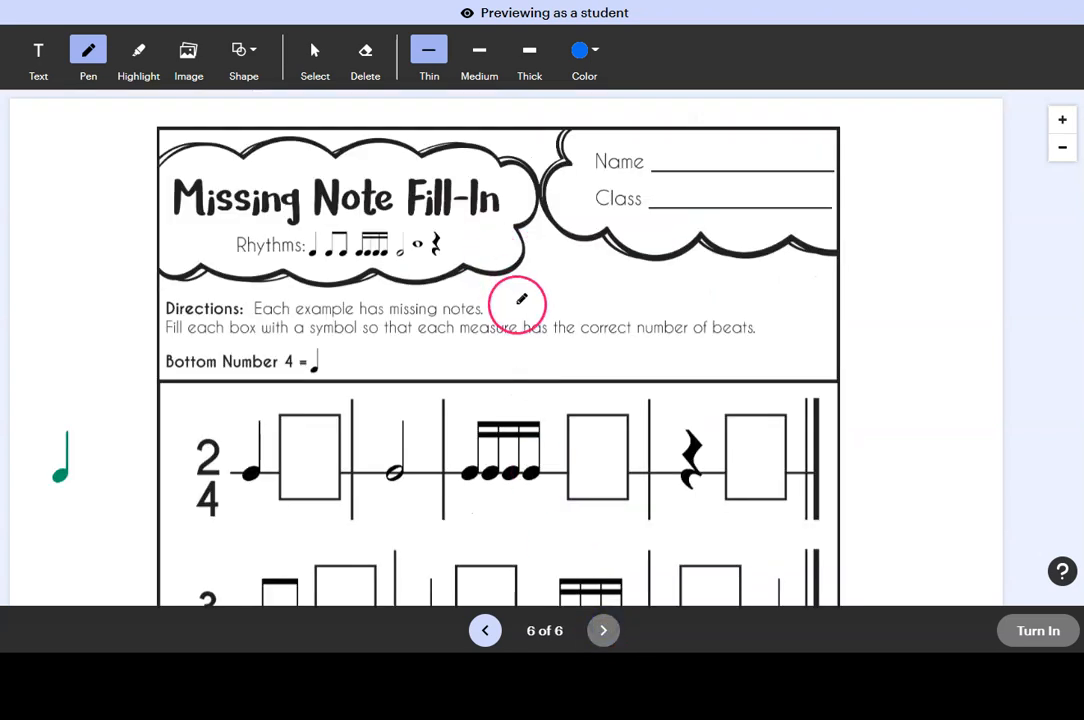
{"action": "scroll", "coordinate": [372, 255], "scroll_direction": "down", "scroll_amount": 4}
{"action": "scroll", "coordinate": [330, 325], "scroll_direction": "up", "scroll_amount": 3}
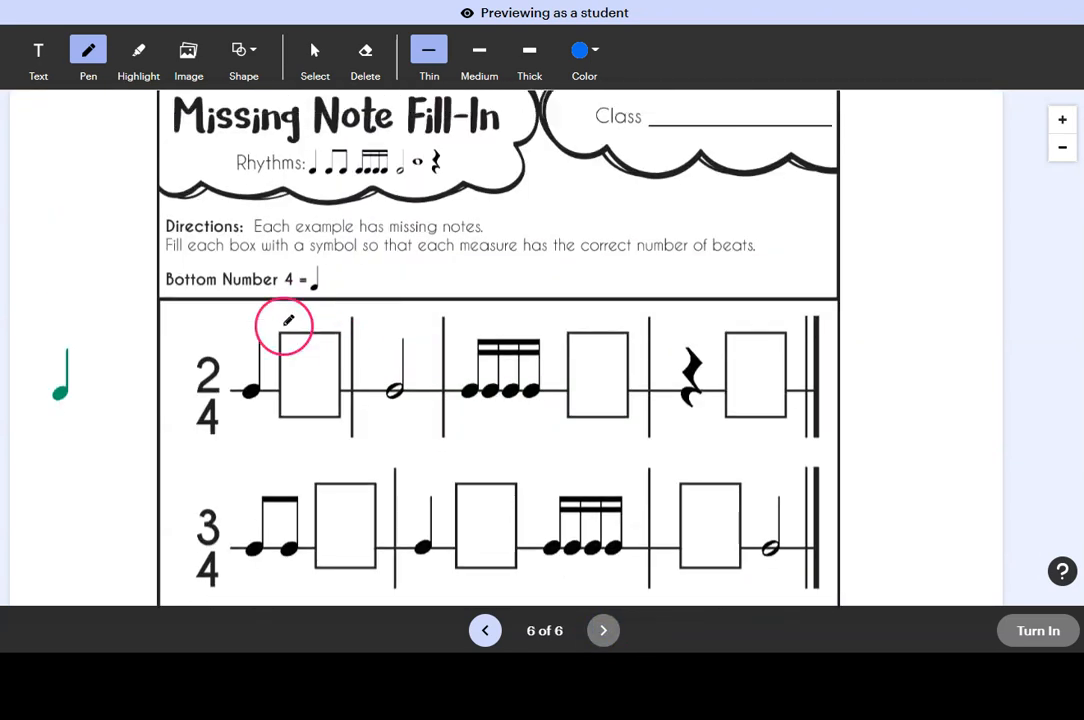
{"action": "left_click", "coordinate": [316, 53]}
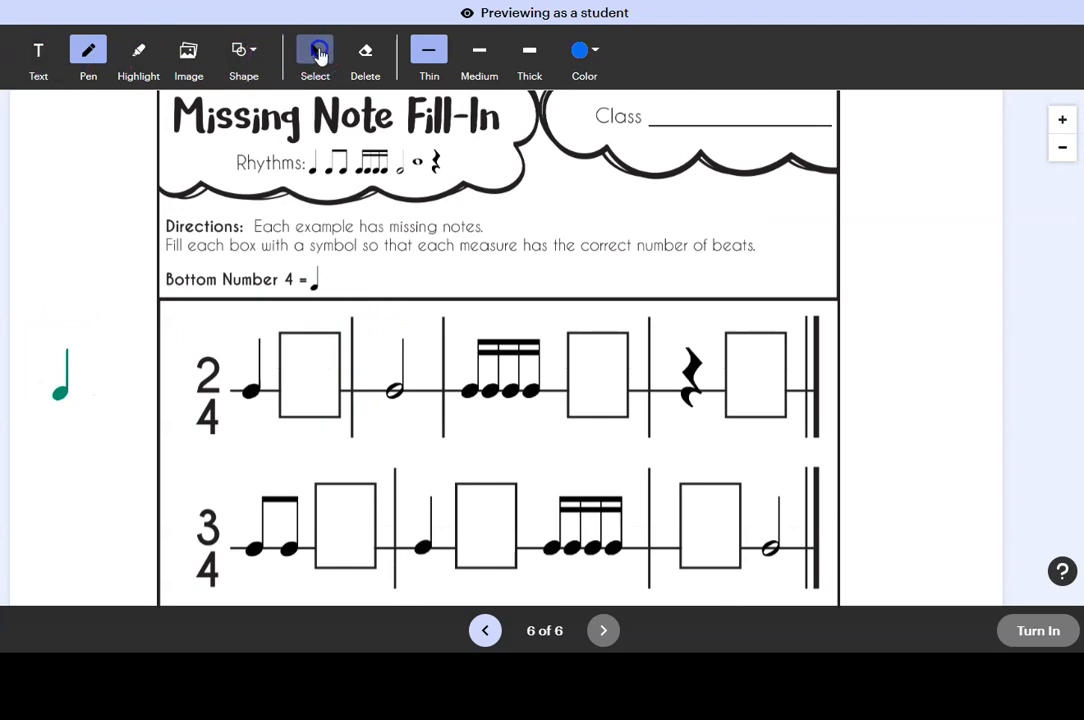
{"action": "left_click", "coordinate": [39, 391]}
{"action": "left_click", "coordinate": [366, 50]}
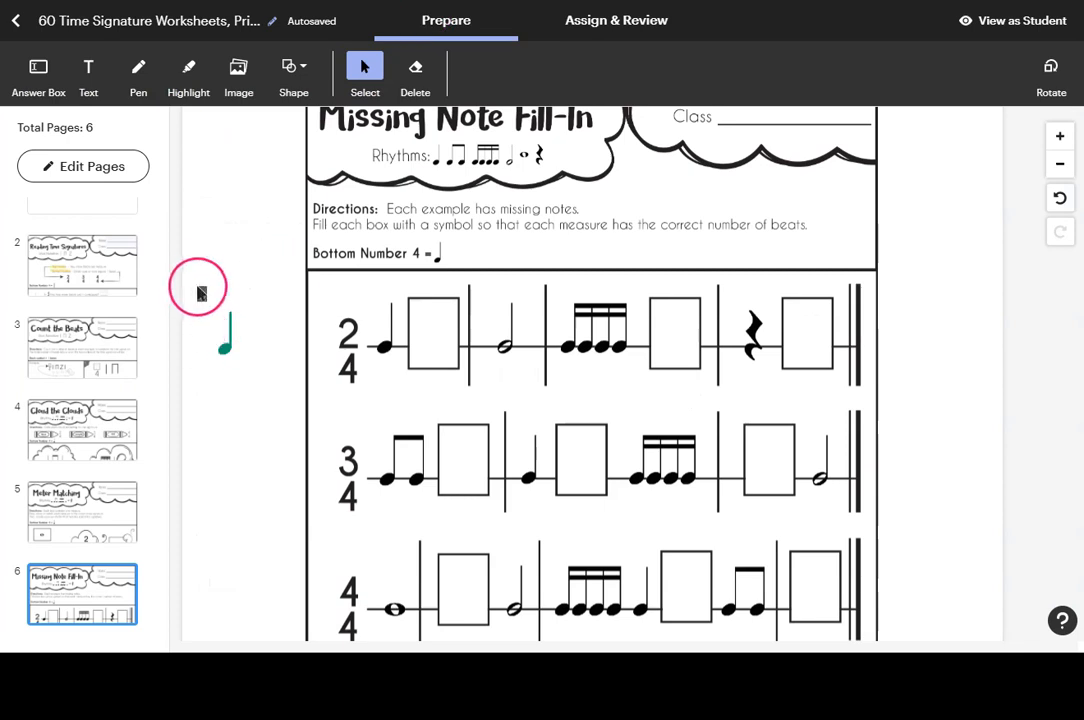
Make the green quarter notes in the margin of page 6 movable for students, and reopen the student preview.
{"action": "left_click_drag", "start_coordinate": [200, 293], "coordinate": [271, 411]}
{"action": "left_click", "coordinate": [478, 68]}
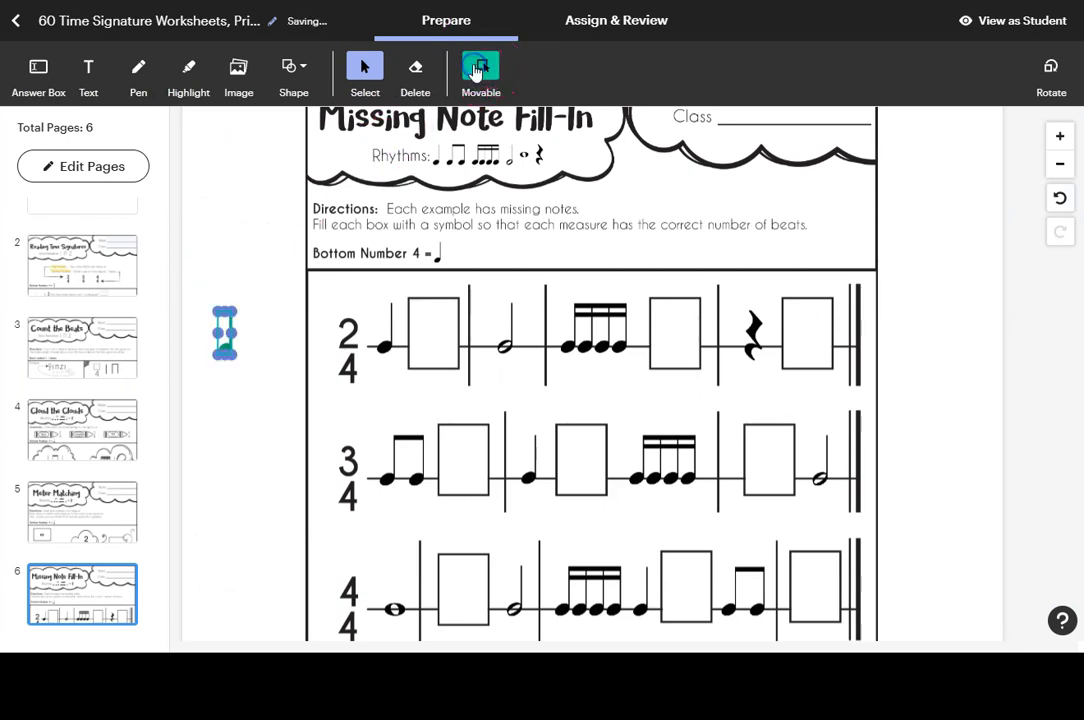
{"action": "left_click", "coordinate": [198, 215]}
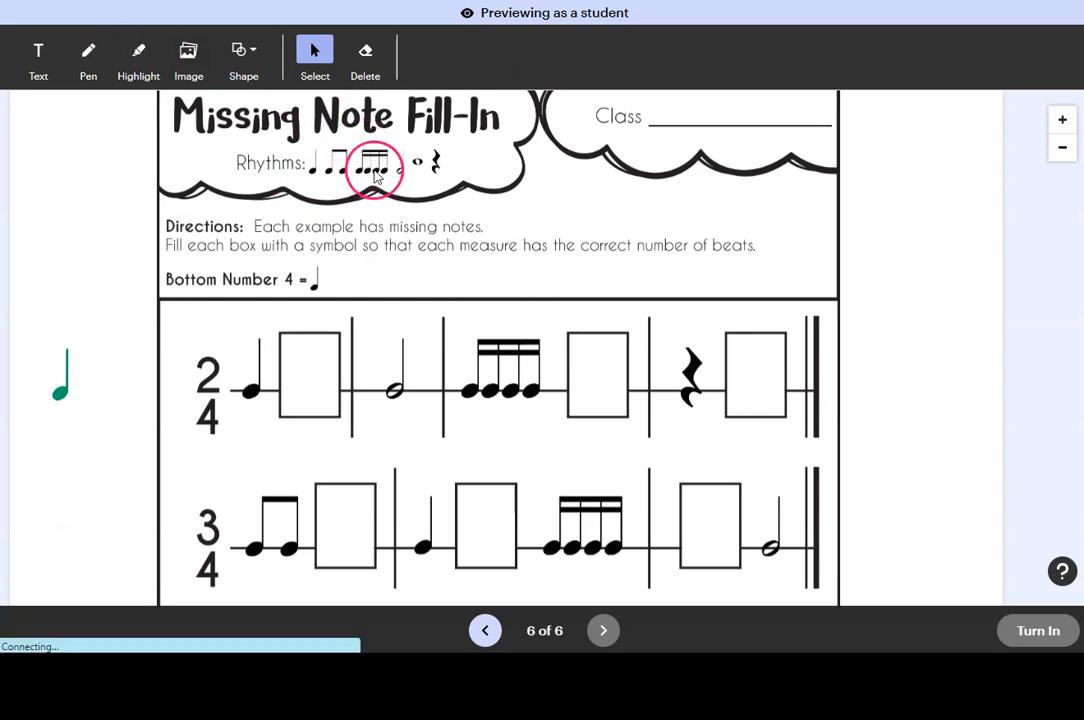
Place green quarter notes in the first two empty boxes of the 2/4 line and draw a blue quarter note in the third with the medium pen.
{"action": "scroll", "coordinate": [114, 324], "scroll_direction": "down", "scroll_amount": 3}
{"action": "scroll", "coordinate": [114, 324], "scroll_direction": "up", "scroll_amount": 2}
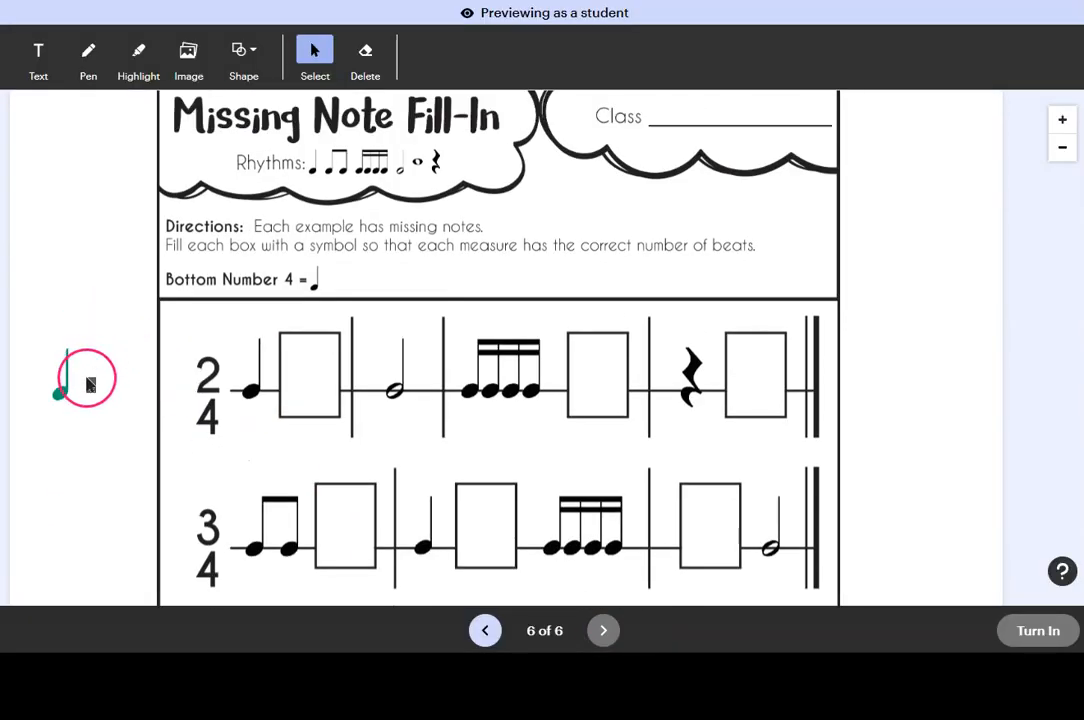
{"action": "left_click_drag", "start_coordinate": [58, 390], "coordinate": [307, 397]}
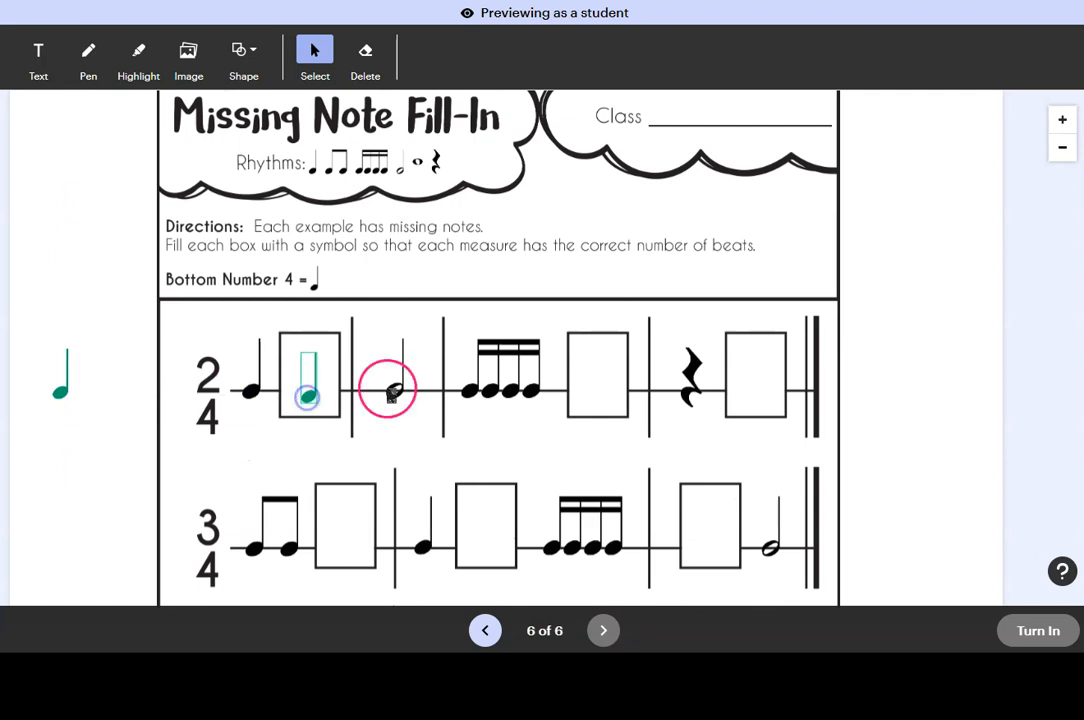
{"action": "left_click_drag", "start_coordinate": [55, 388], "coordinate": [597, 390]}
{"action": "left_click", "coordinate": [88, 55]}
{"action": "mouse_move", "coordinate": [758, 388]}
{"action": "left_mouse_down"}
{"action": "mouse_move", "coordinate": [767, 344]}
{"action": "mouse_move", "coordinate": [765, 373]}
{"action": "left_mouse_up"}
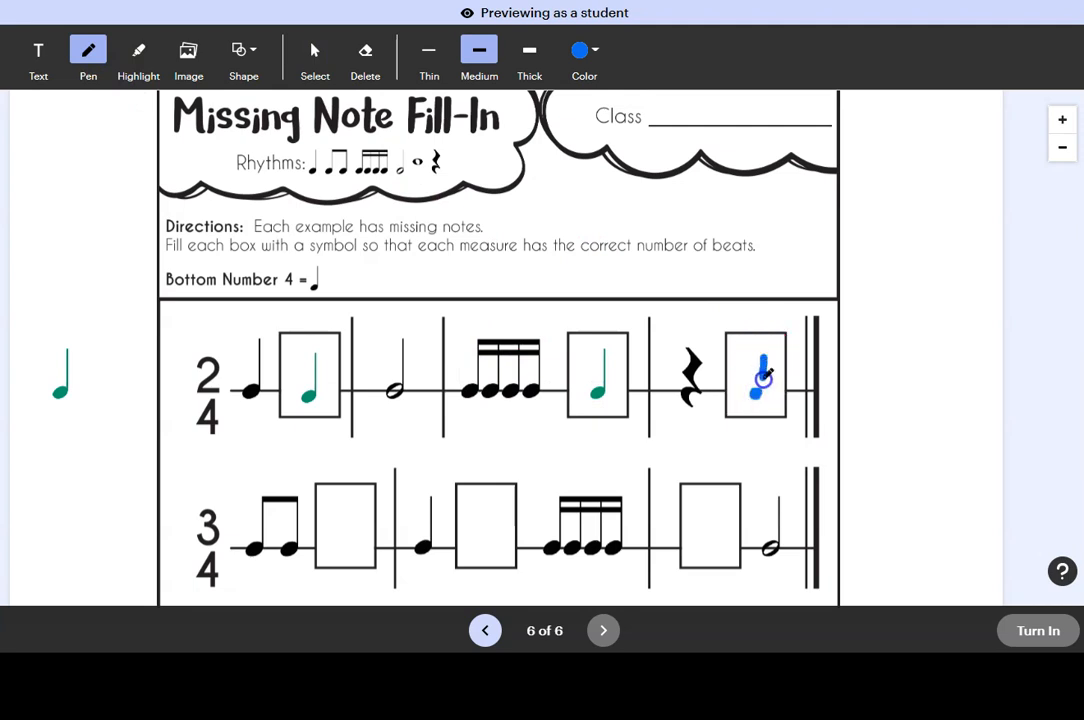
Go back through the preview to page 1 with the instructions.
{"action": "left_click", "coordinate": [606, 637]}
{"action": "left_click", "coordinate": [1033, 636]}
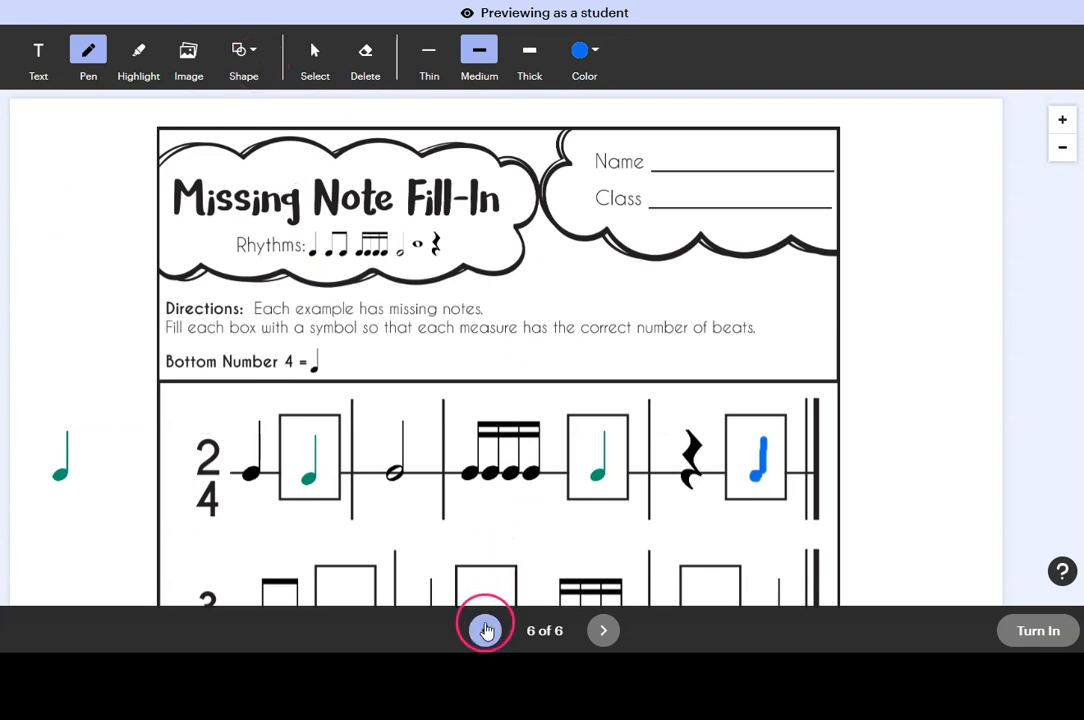
{"action": "left_click", "coordinate": [484, 630]}
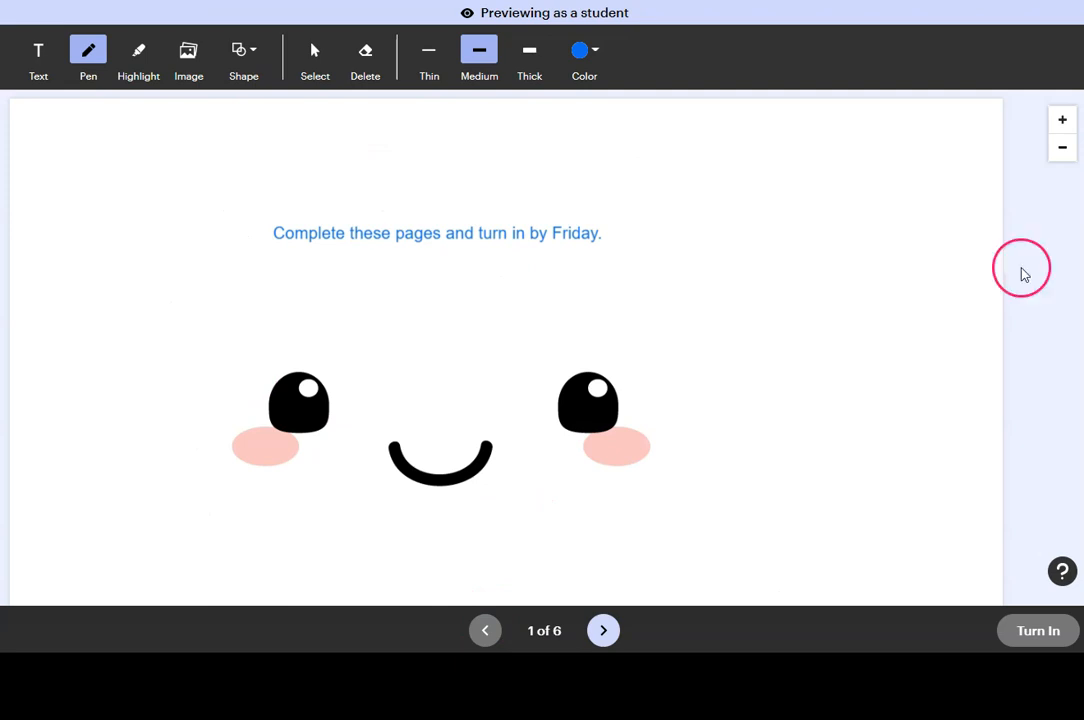
Insert the Rock Star sticker image from the computer on page 1, and shrink and place it beside the instruction text.
{"action": "left_click", "coordinate": [194, 54]}
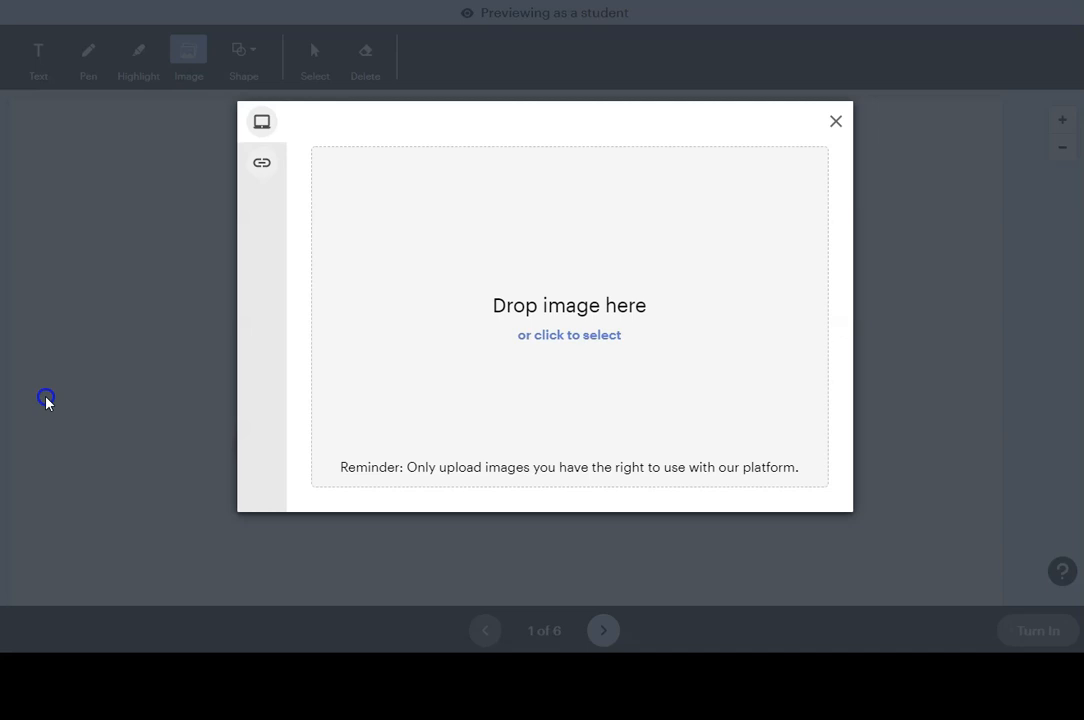
{"action": "left_click_drag", "start_coordinate": [46, 400], "coordinate": [506, 341]}
{"action": "left_click", "coordinate": [766, 500]}
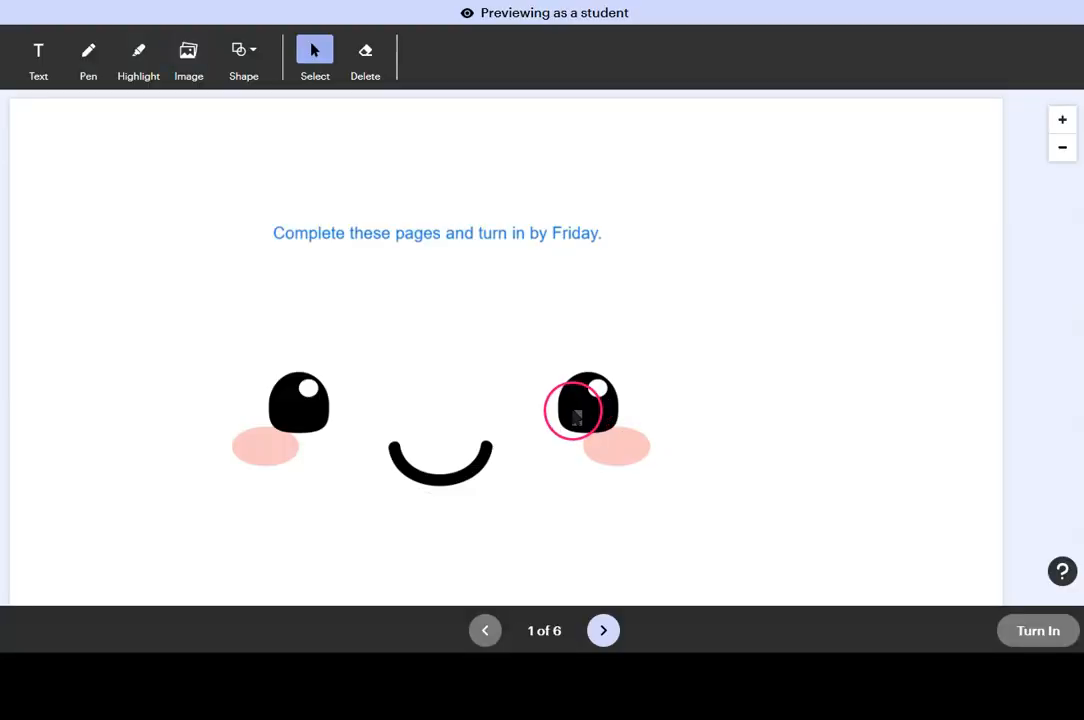
{"action": "left_click_drag", "start_coordinate": [506, 102], "coordinate": [243, 364]}
{"action": "left_click_drag", "start_coordinate": [137, 523], "coordinate": [160, 286]}
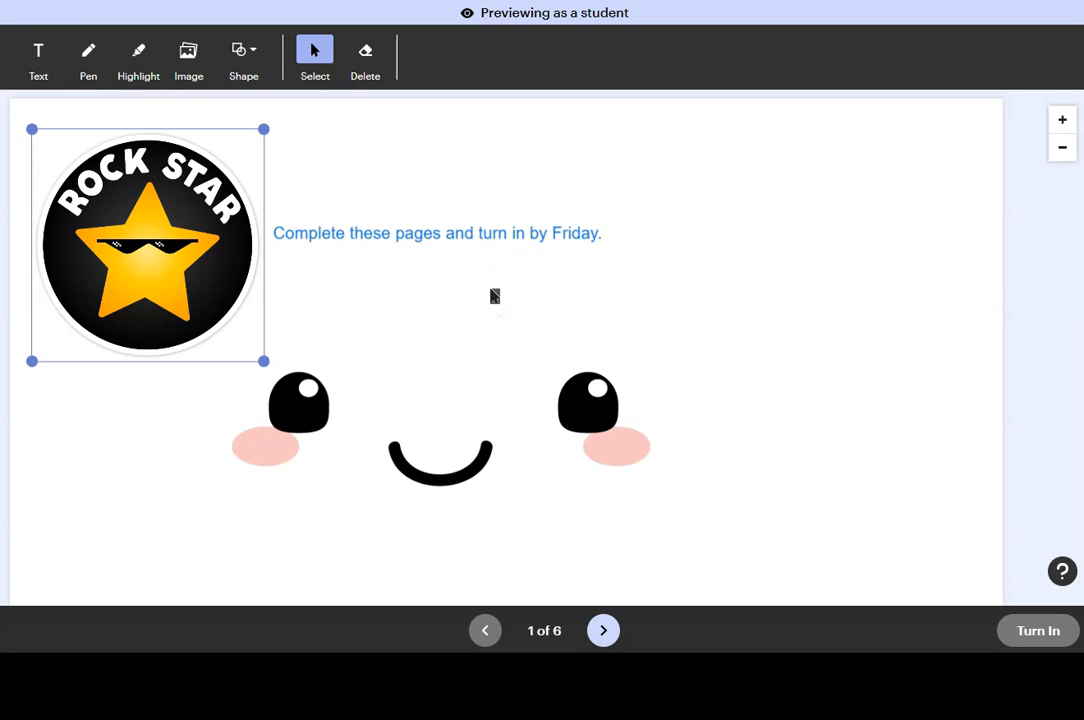
{"action": "left_click", "coordinate": [619, 159]}
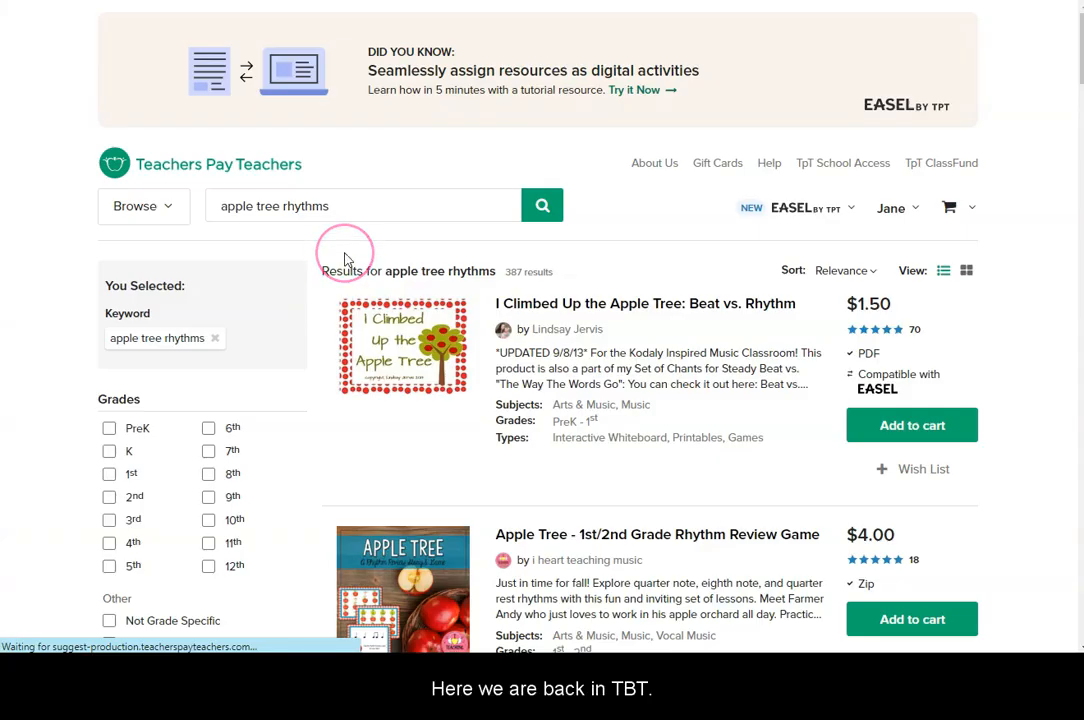
On Teachers Pay Teachers, examine the file type and Easel compatibility label of "I Climbed Up the Apple Tree: Beat vs. Rhythm" in the apple tree rhythms results.
{"action": "left_click", "coordinate": [329, 252]}
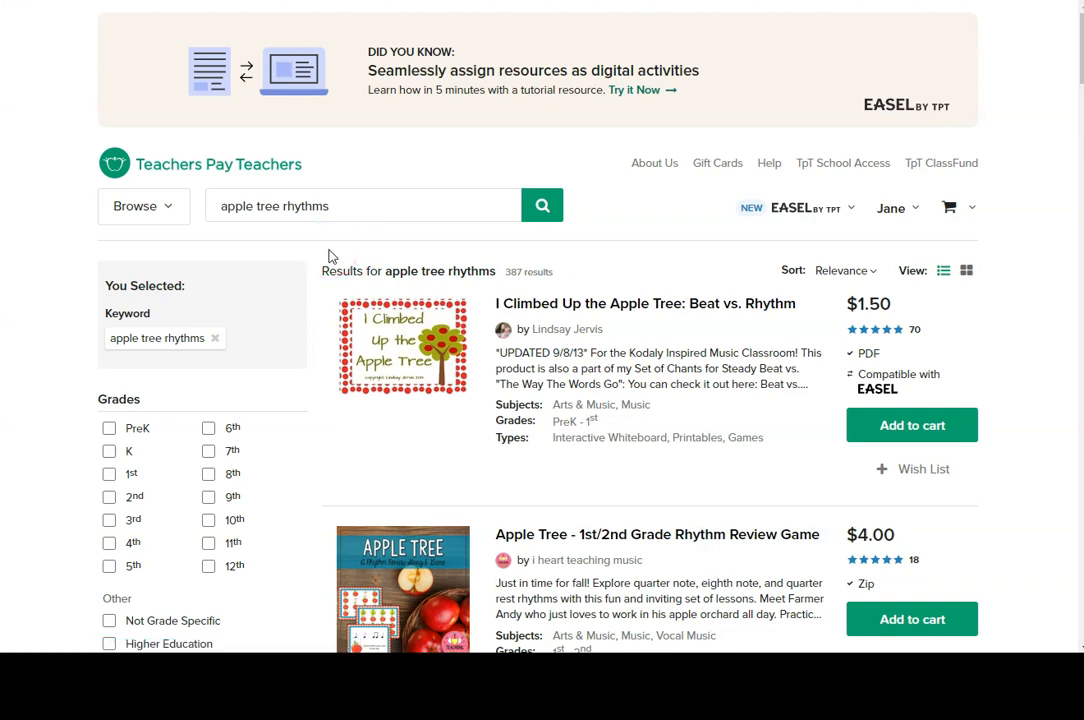
{"action": "left_click_drag", "start_coordinate": [222, 206], "coordinate": [350, 209]}
{"action": "left_click", "coordinate": [371, 206]}
{"action": "left_click", "coordinate": [733, 374]}
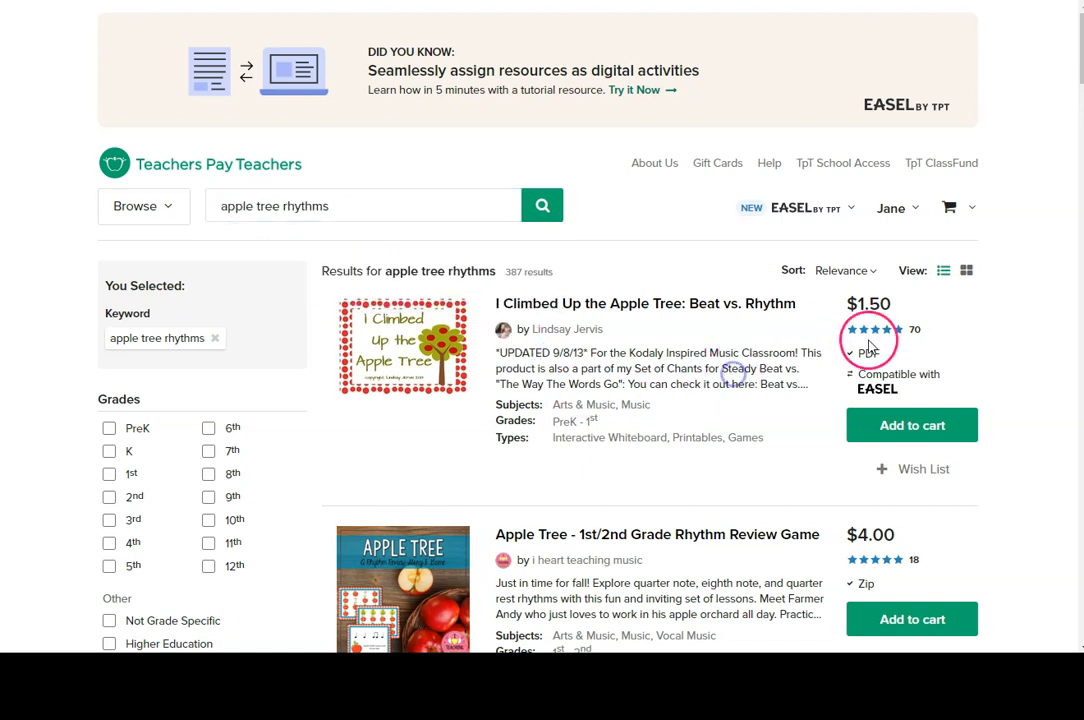
{"action": "left_click_drag", "start_coordinate": [869, 357], "coordinate": [910, 392]}
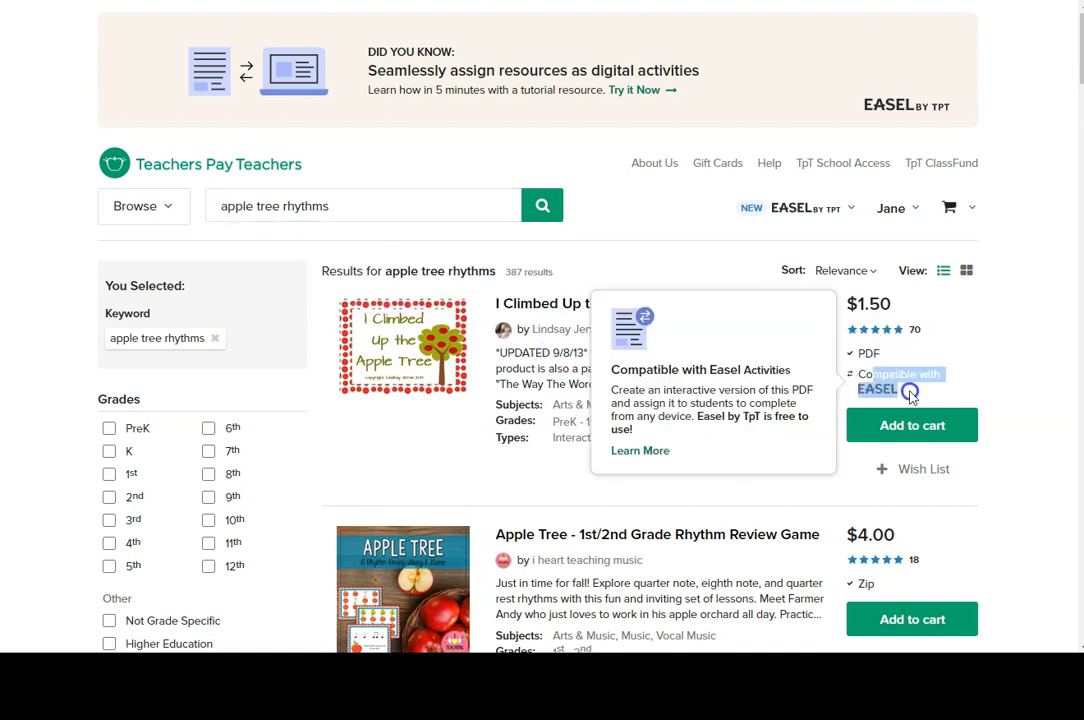
Compare the file types of the other apple tree rhythms results and examine the Easel Activity label on SillyOMusic's Apple Tree Rhythm Activity for Easel.
{"action": "scroll", "coordinate": [830, 448], "scroll_direction": "down", "scroll_amount": 5}
{"action": "left_click_drag", "start_coordinate": [885, 288], "coordinate": [936, 290]}
{"action": "scroll", "coordinate": [860, 453], "scroll_direction": "down", "scroll_amount": 1}
{"action": "left_click_drag", "start_coordinate": [867, 427], "coordinate": [878, 433]}
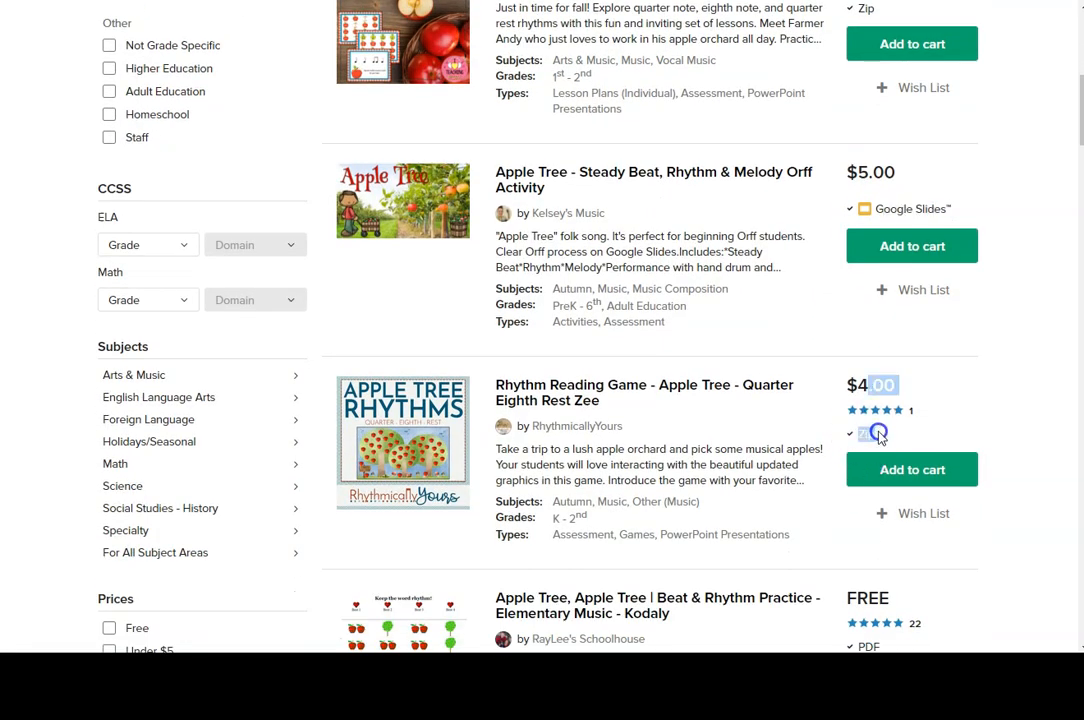
{"action": "scroll", "coordinate": [714, 465], "scroll_direction": "down", "scroll_amount": 15}
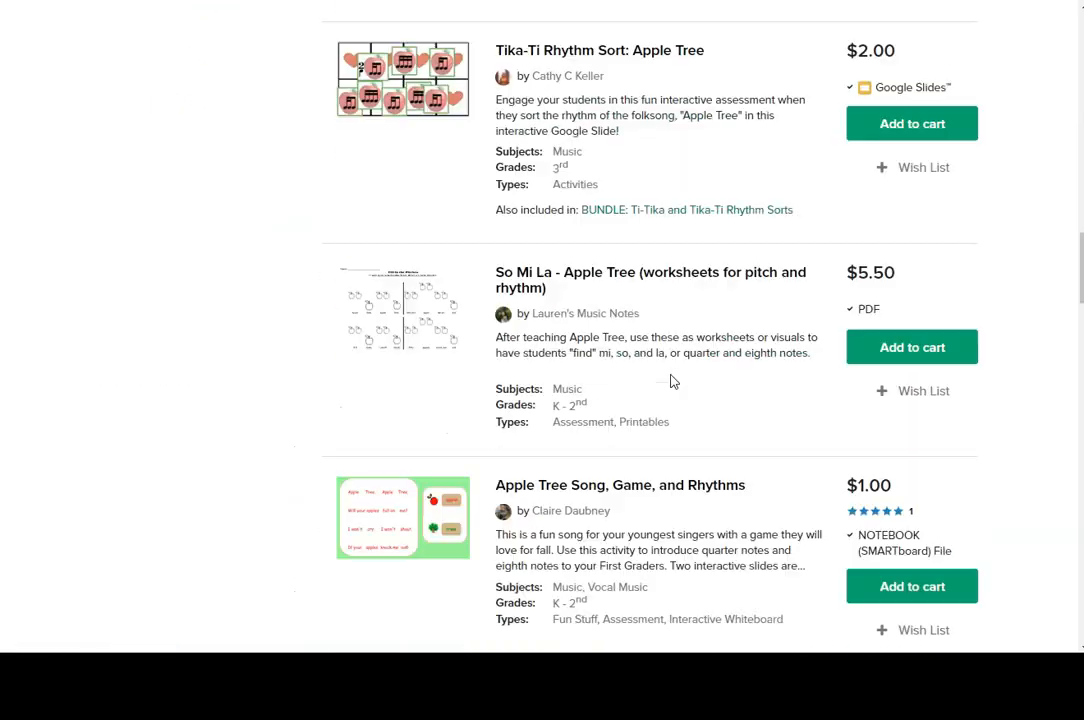
{"action": "scroll", "coordinate": [672, 381], "scroll_direction": "down", "scroll_amount": 12}
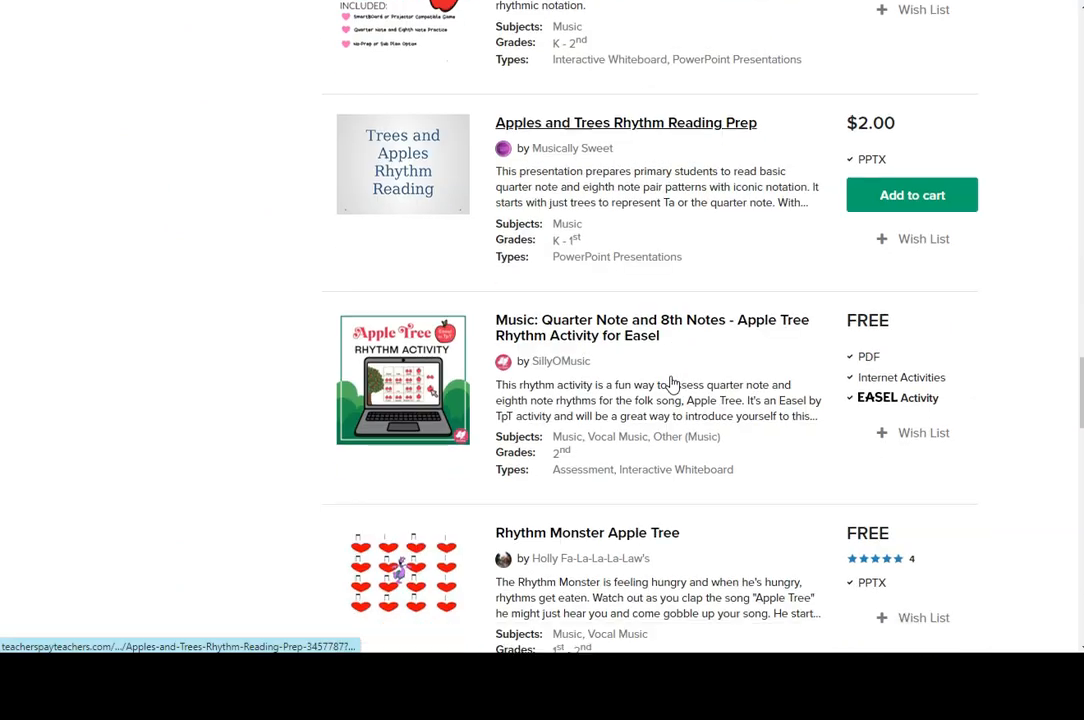
{"action": "left_click_drag", "start_coordinate": [944, 390], "coordinate": [863, 403]}
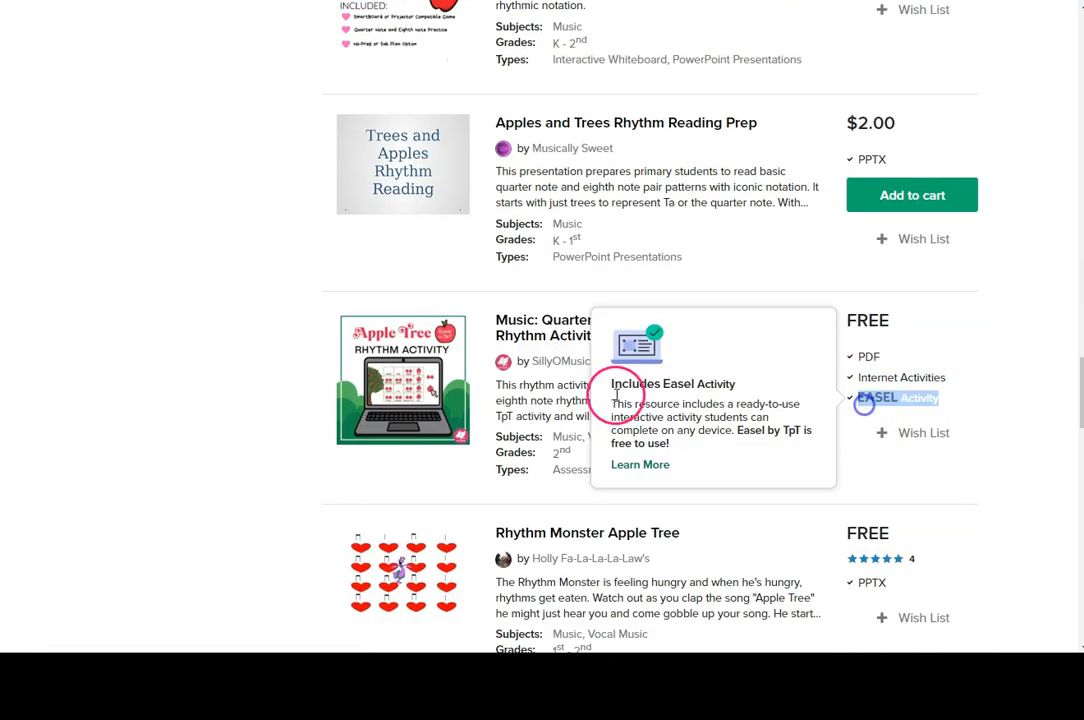
Open SillyOMusic's Apple Tree Rhythm Activity for Easel, check its included formats, and launch the Easel Activity as a buyer.
{"action": "left_click", "coordinate": [550, 403]}
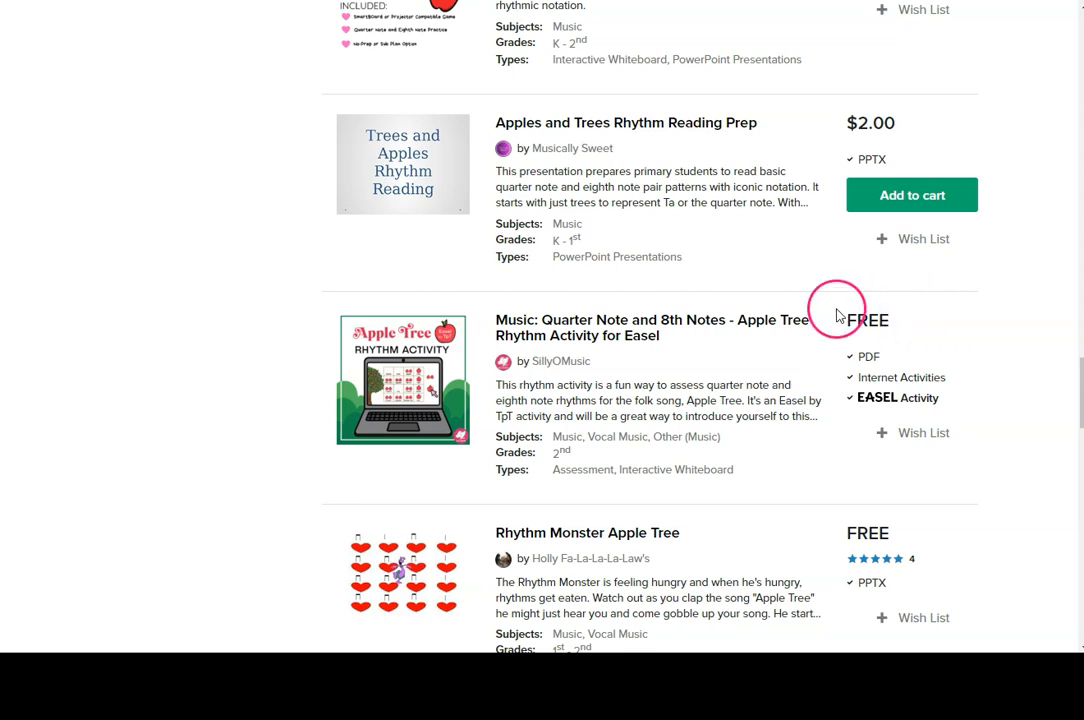
{"action": "left_click", "coordinate": [580, 335]}
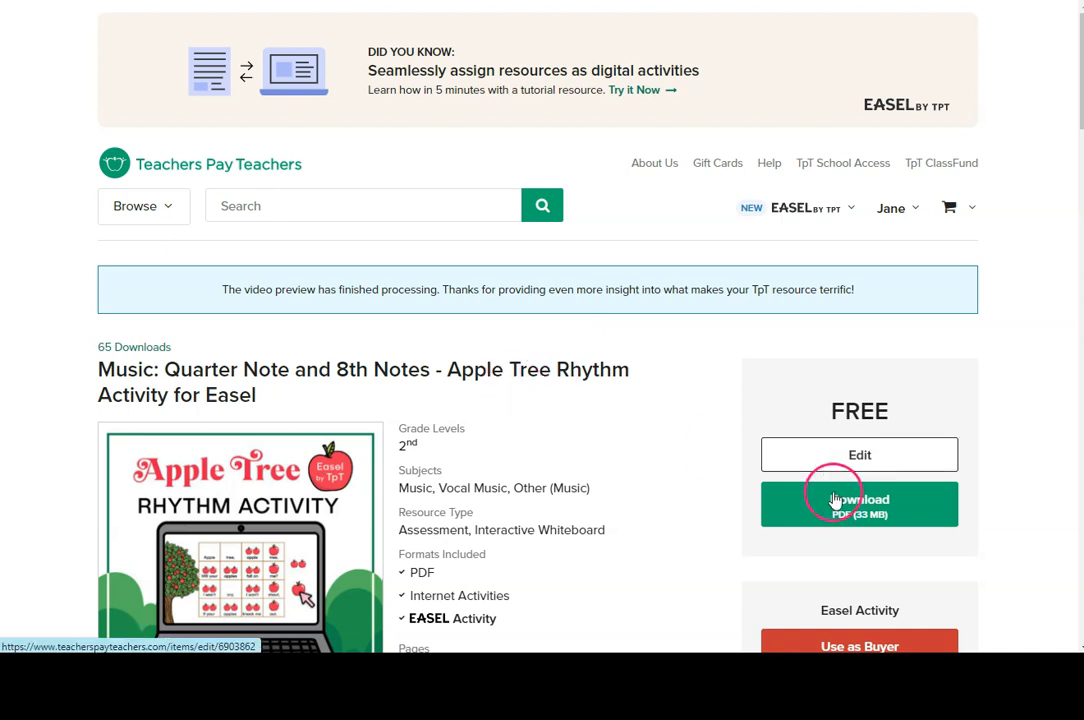
{"action": "scroll", "coordinate": [828, 512], "scroll_direction": "down", "scroll_amount": 2}
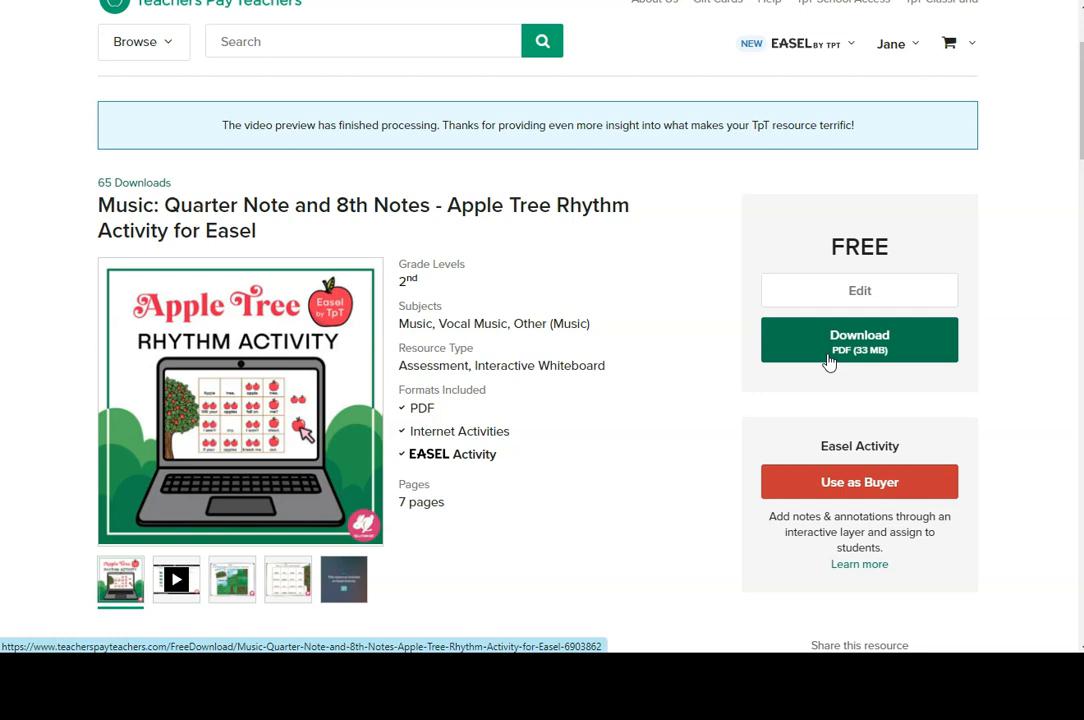
{"action": "left_click_drag", "start_coordinate": [510, 433], "coordinate": [411, 441]}
{"action": "left_click", "coordinate": [411, 441]}
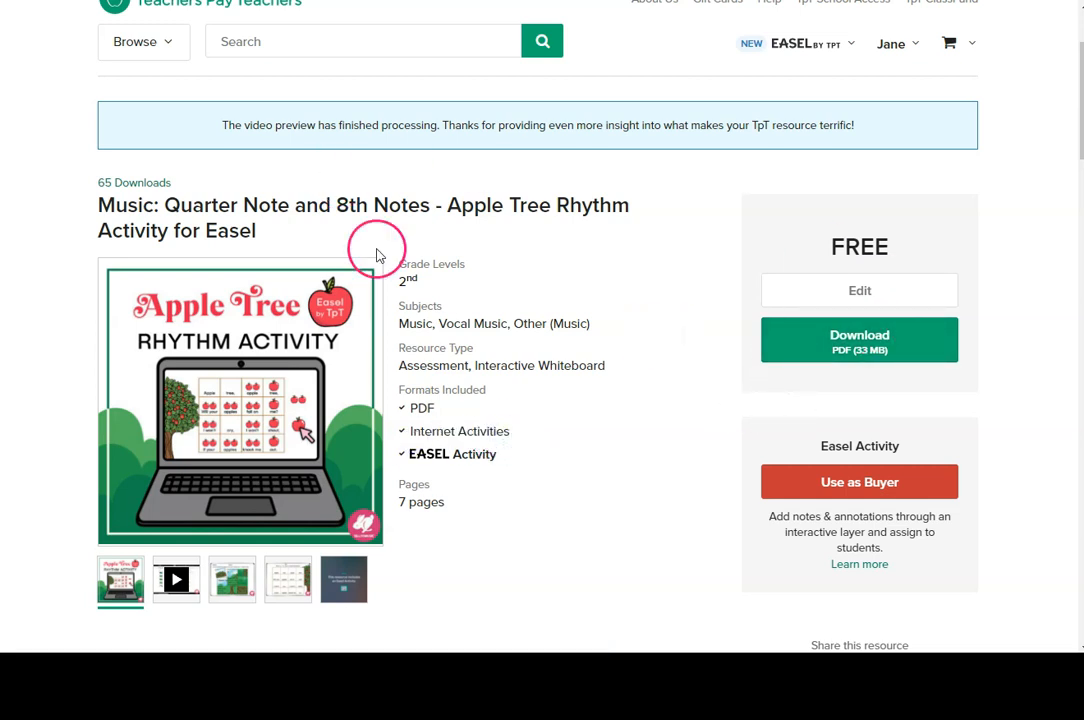
{"action": "left_click", "coordinate": [828, 484]}
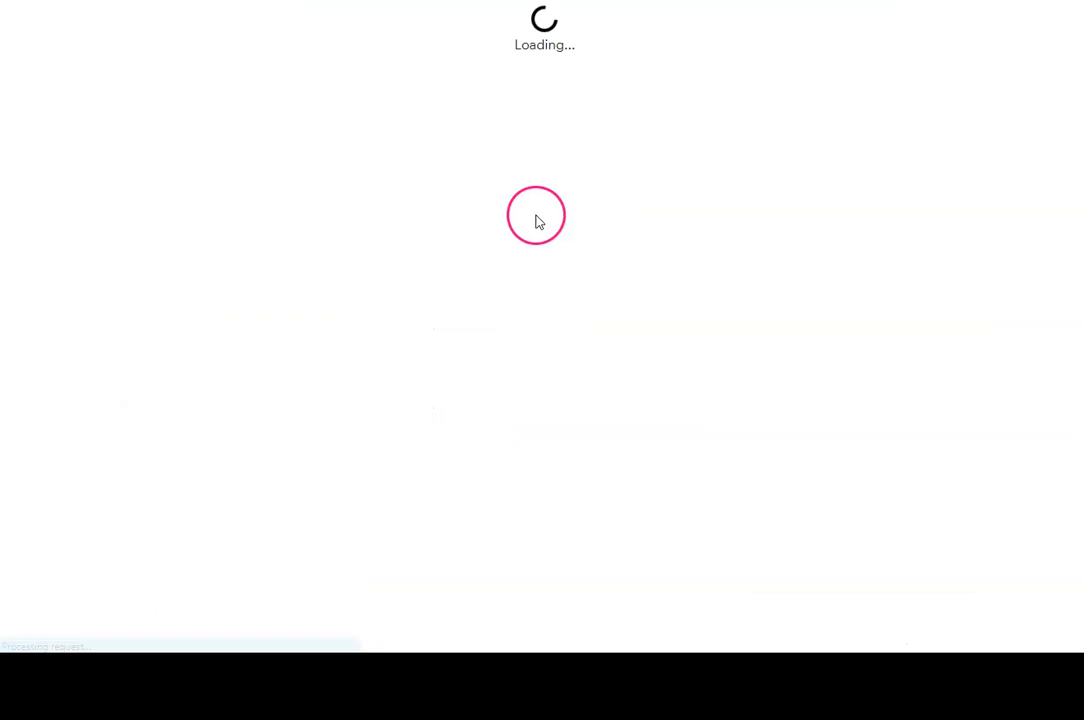
Examine pages 1 to 4 of the activity, checking the puzzle pieces on page 1 and the movable apples on page 4.
{"action": "left_click", "coordinate": [516, 230]}
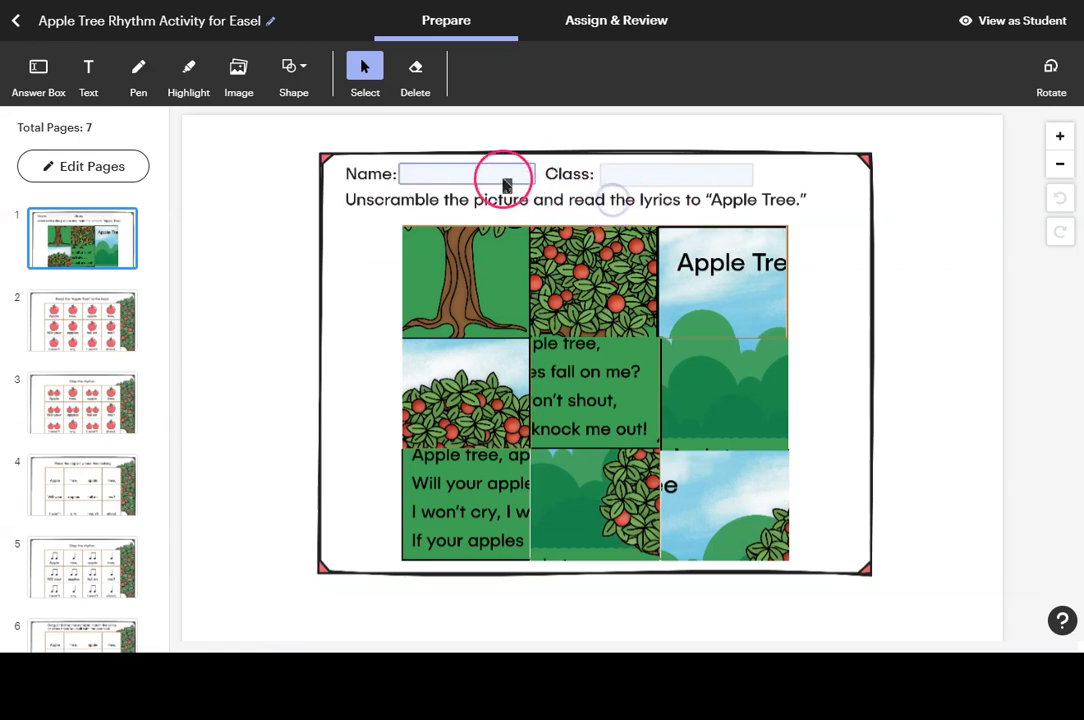
{"action": "left_click", "coordinate": [606, 278]}
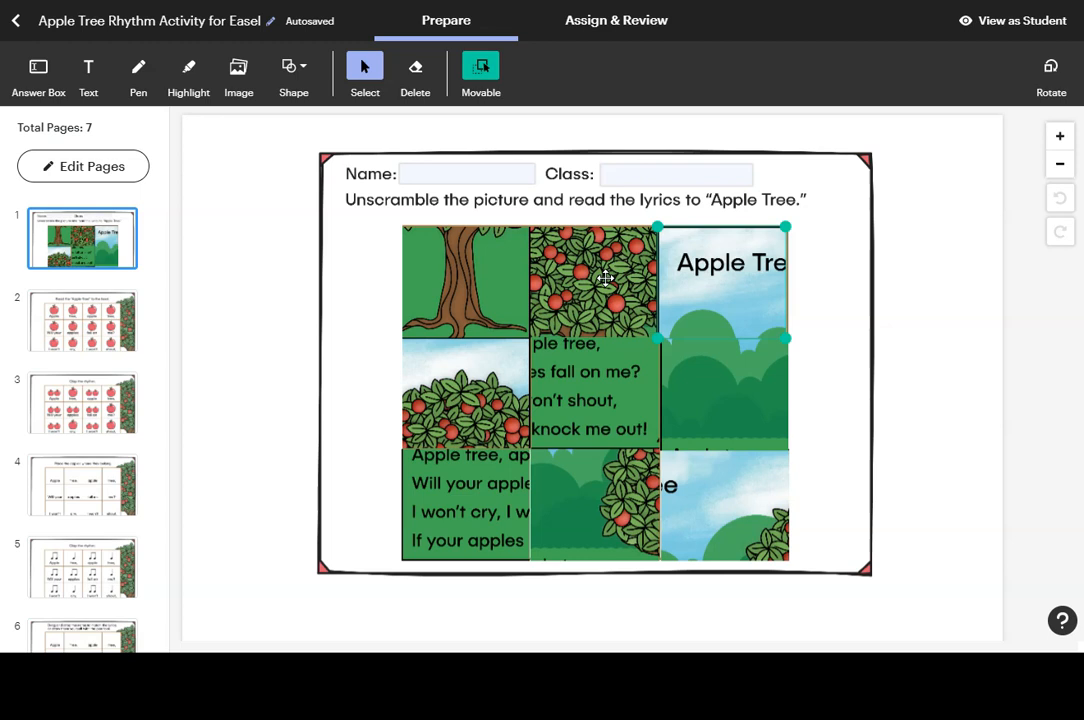
{"action": "left_click", "coordinate": [106, 329]}
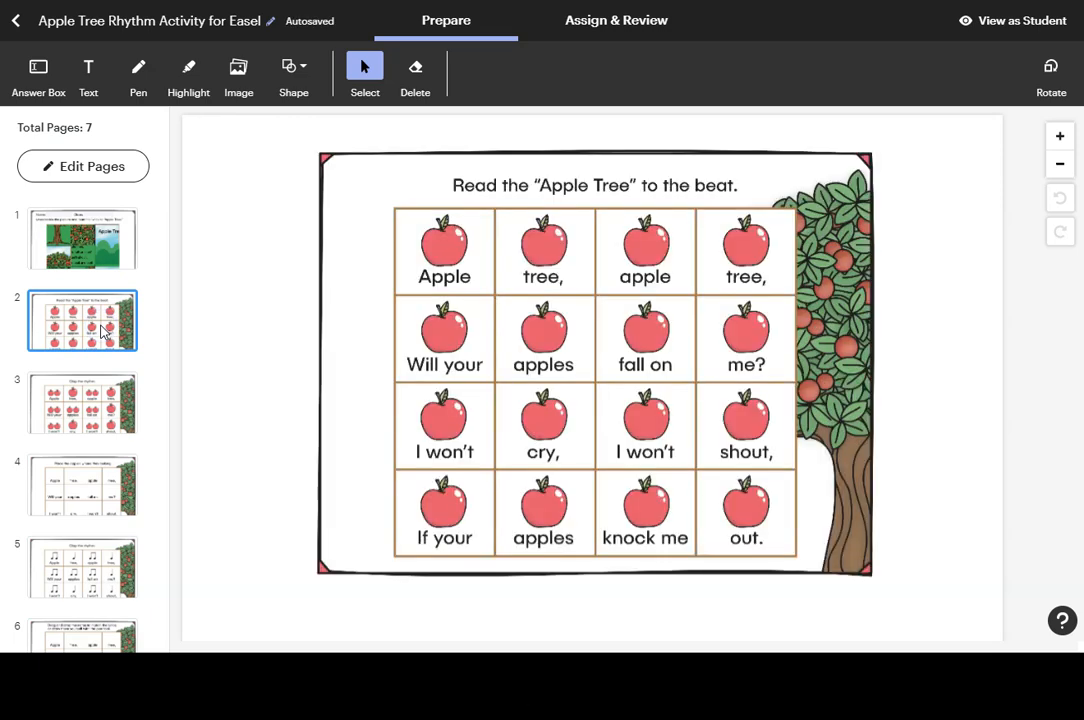
{"action": "left_click", "coordinate": [120, 322]}
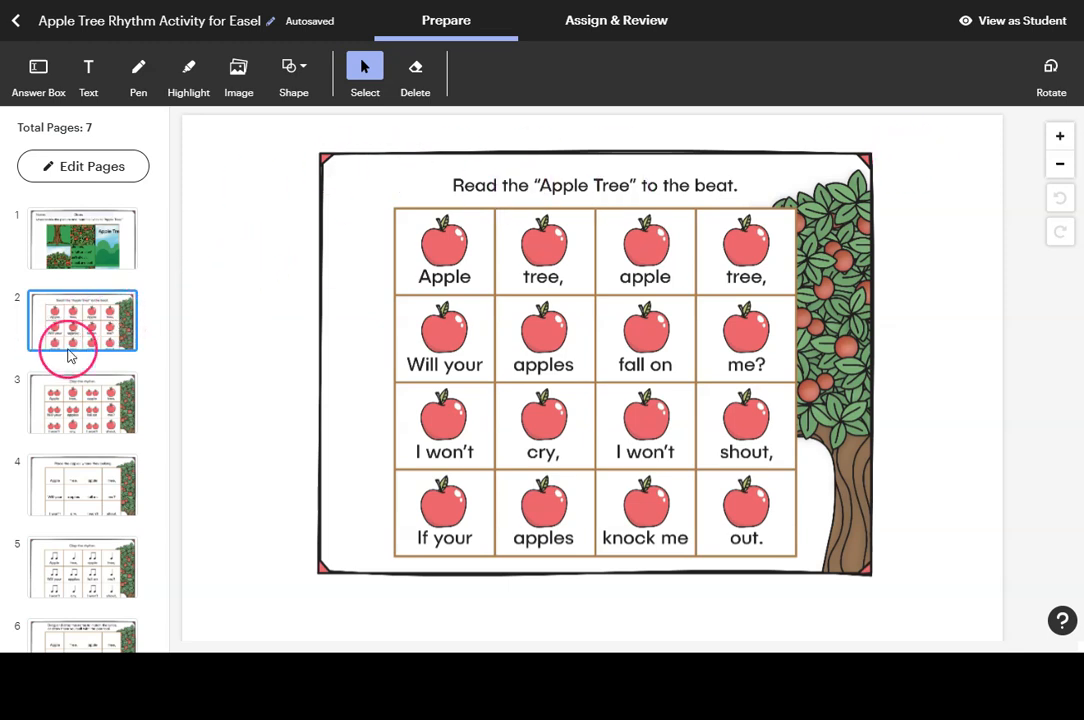
{"action": "left_click", "coordinate": [73, 400]}
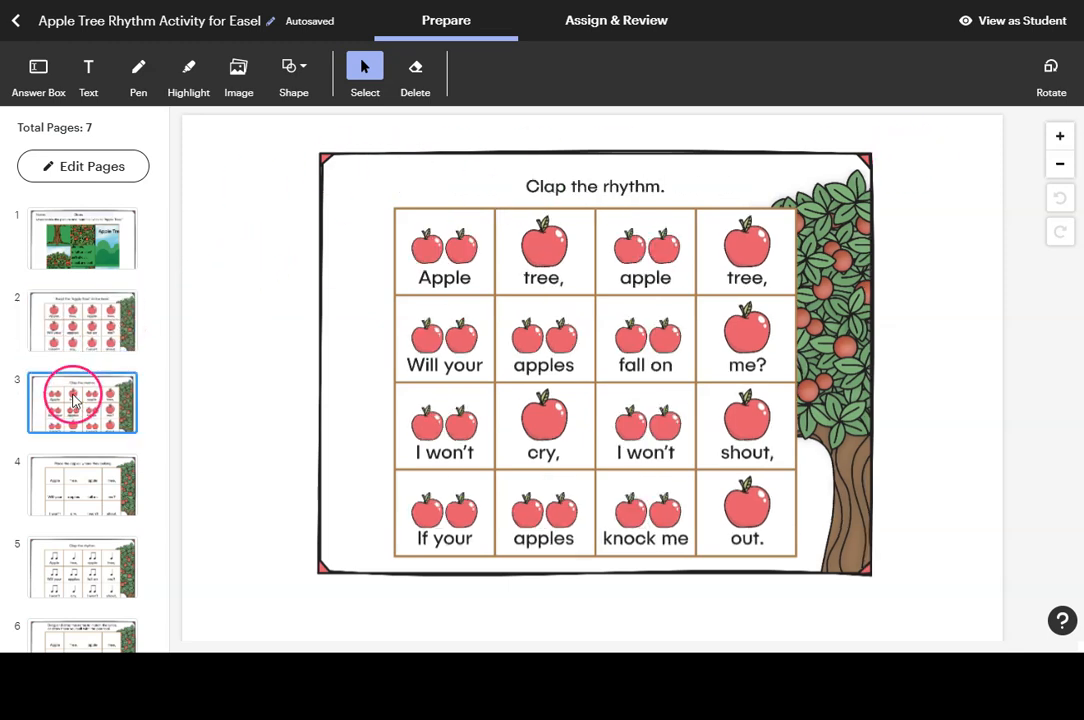
{"action": "left_click", "coordinate": [85, 487]}
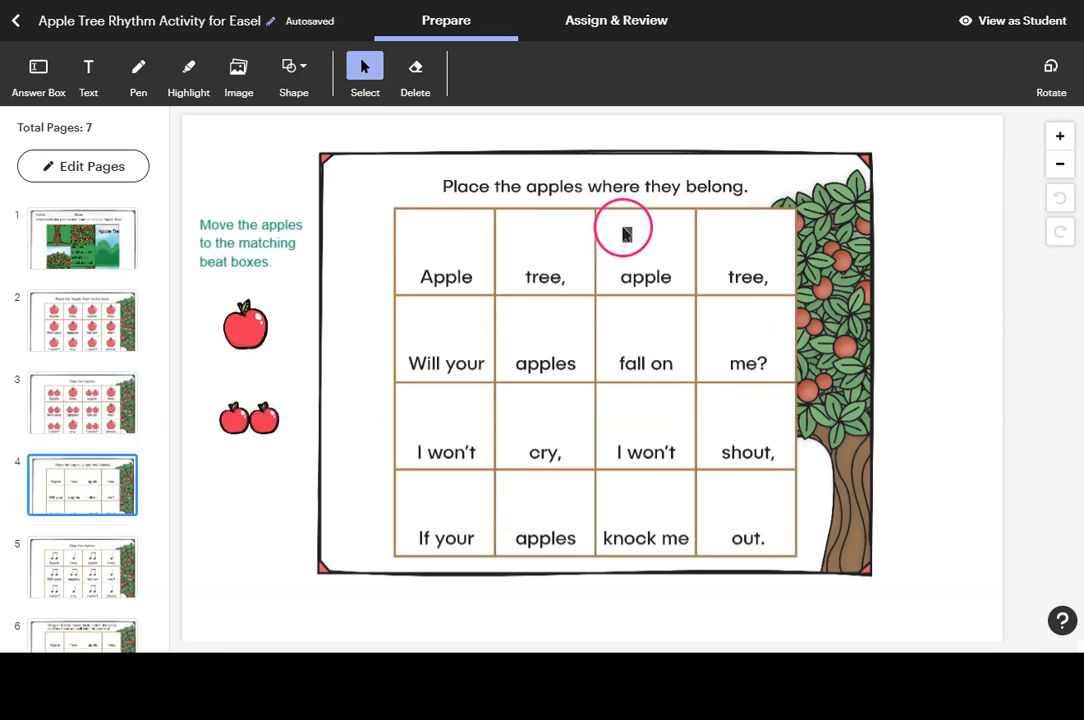
{"action": "mouse_move", "coordinate": [244, 421]}
{"action": "left_mouse_down"}
{"action": "mouse_move", "coordinate": [394, 276]}
{"action": "mouse_move", "coordinate": [424, 262]}
{"action": "mouse_move", "coordinate": [232, 438]}
{"action": "mouse_move", "coordinate": [240, 422]}
{"action": "left_mouse_up"}
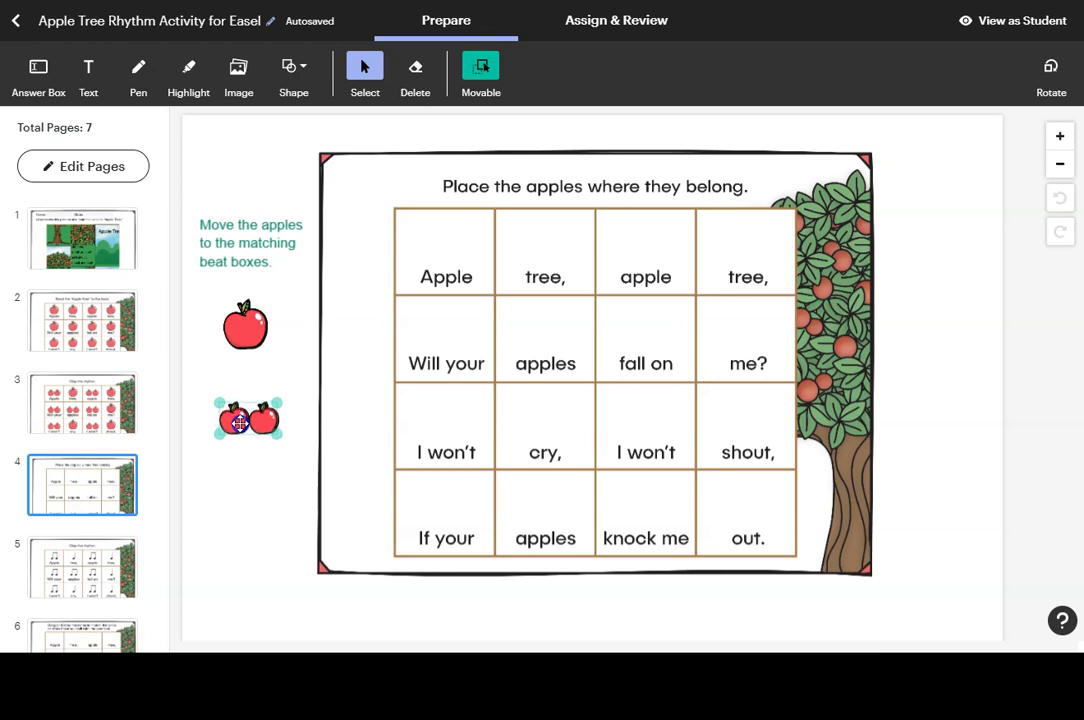
Examine pages 5 to 7 of the activity, checking the answer boxes under the first row of notes on page 7.
{"action": "left_click", "coordinate": [82, 560]}
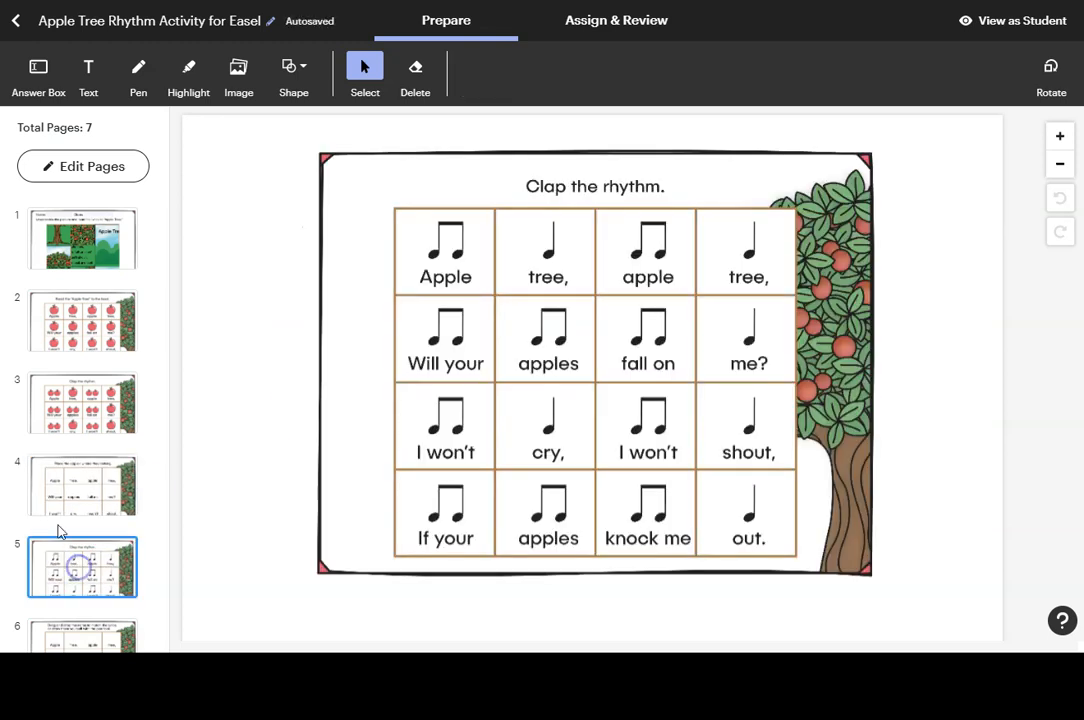
{"action": "scroll", "coordinate": [97, 472], "scroll_direction": "down", "scroll_amount": 1}
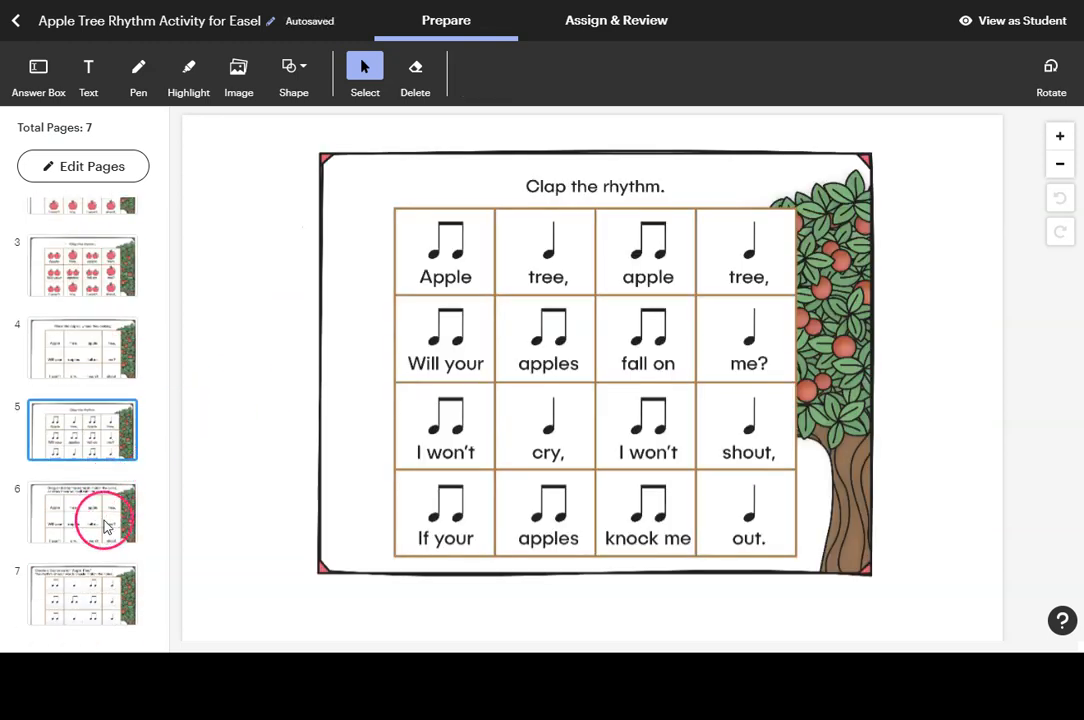
{"action": "left_click", "coordinate": [103, 523]}
{"action": "left_click", "coordinate": [228, 400]}
{"action": "left_click", "coordinate": [101, 600]}
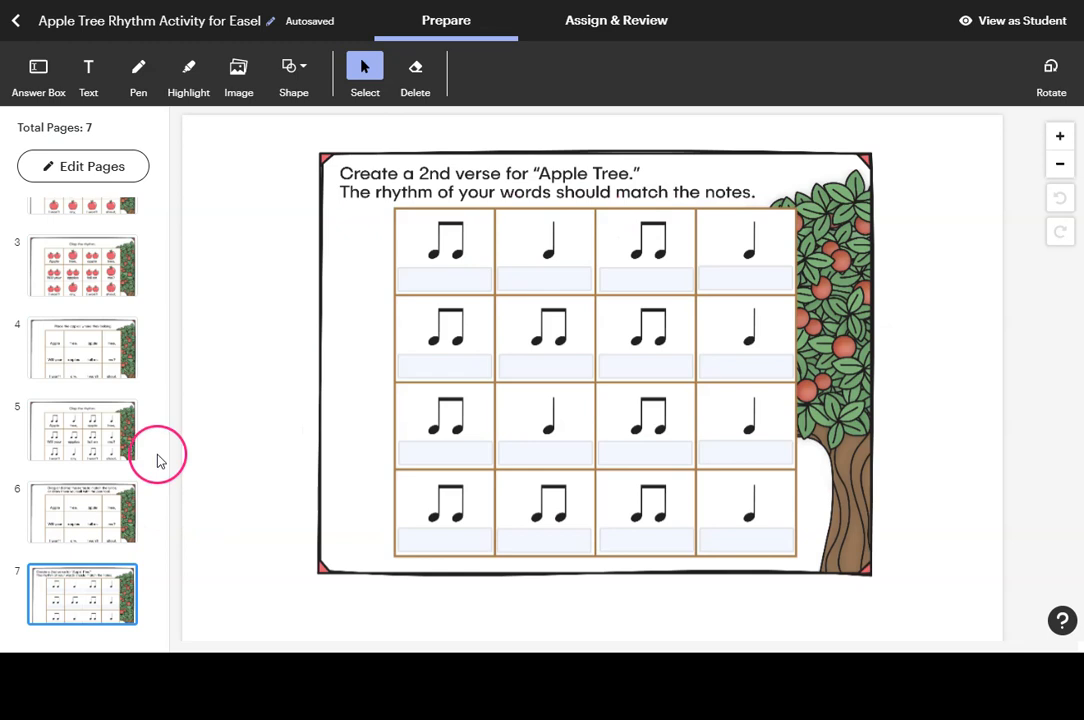
{"action": "left_click", "coordinate": [440, 280]}
{"action": "left_click", "coordinate": [543, 281]}
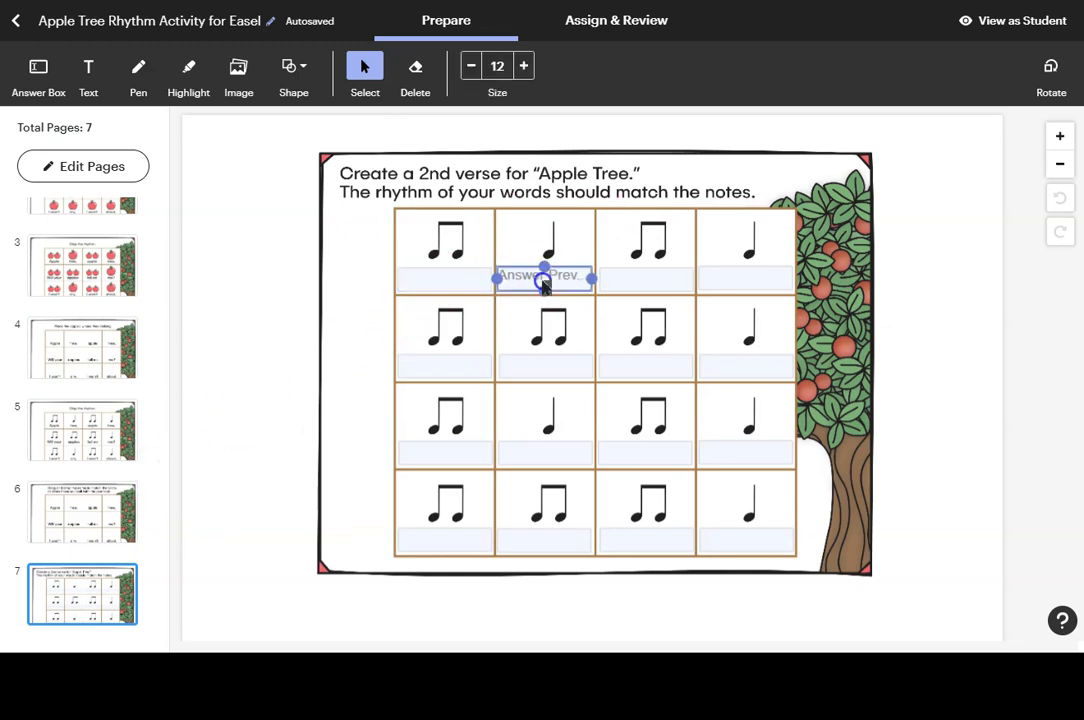
{"action": "left_click", "coordinate": [612, 282]}
{"action": "left_click", "coordinate": [705, 281]}
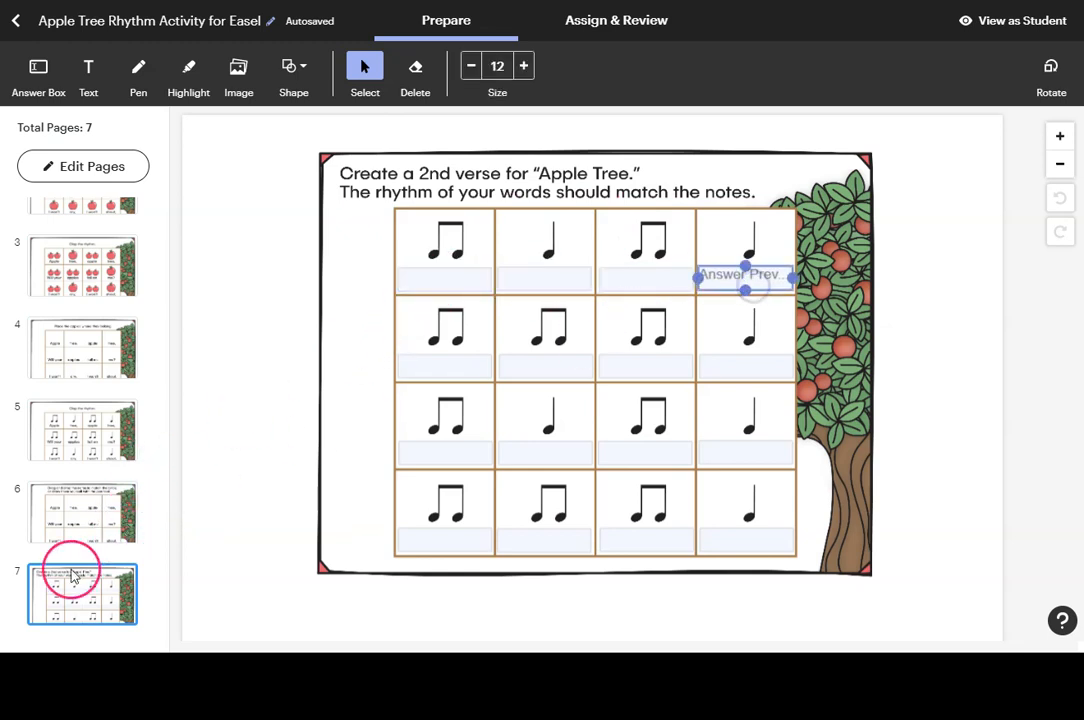
Add the "Create a 2nd verse" page from the original resource as page 8 and save the page changes.
{"action": "scroll", "coordinate": [112, 527], "scroll_direction": "up", "scroll_amount": 2}
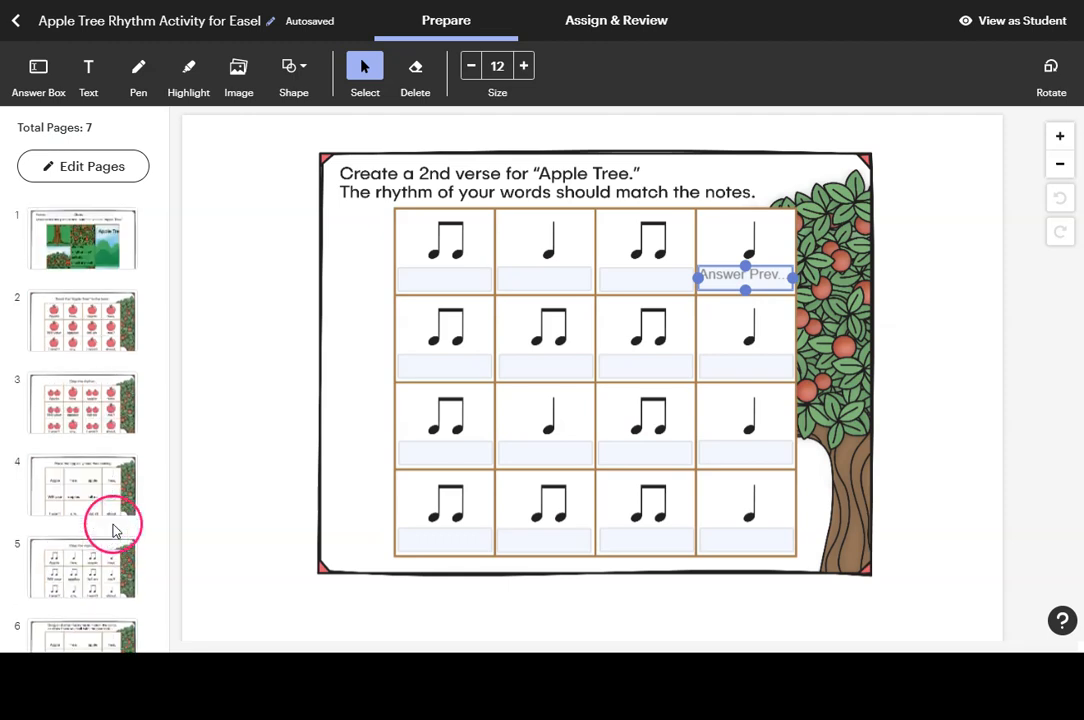
{"action": "left_click", "coordinate": [100, 170]}
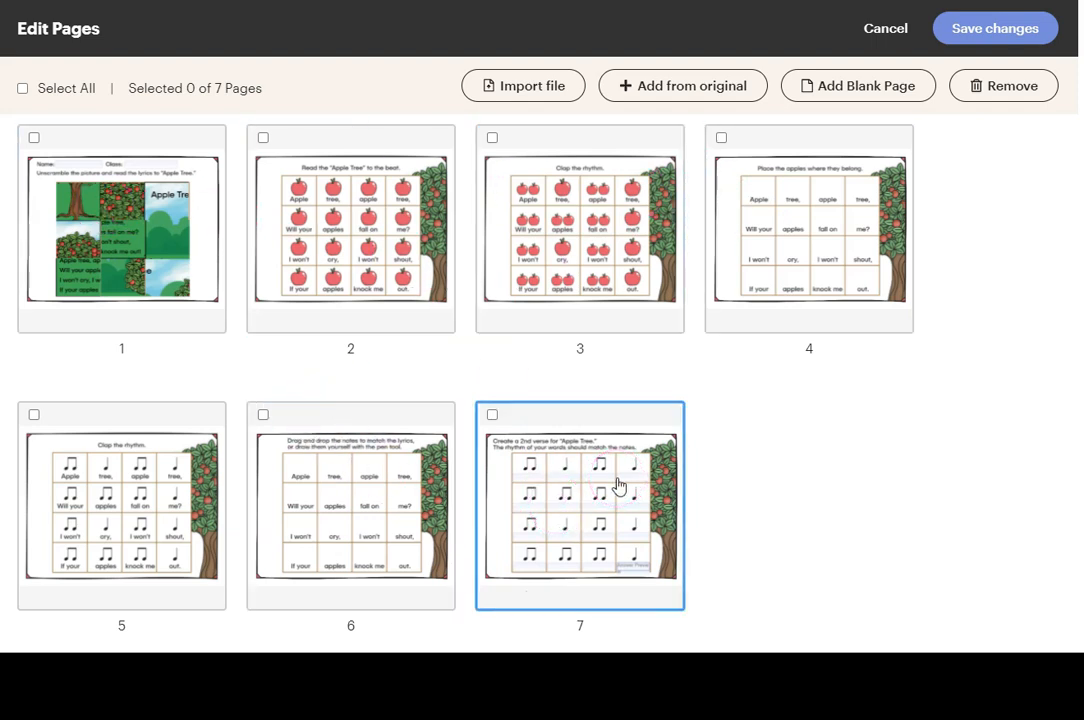
{"action": "left_click", "coordinate": [574, 479]}
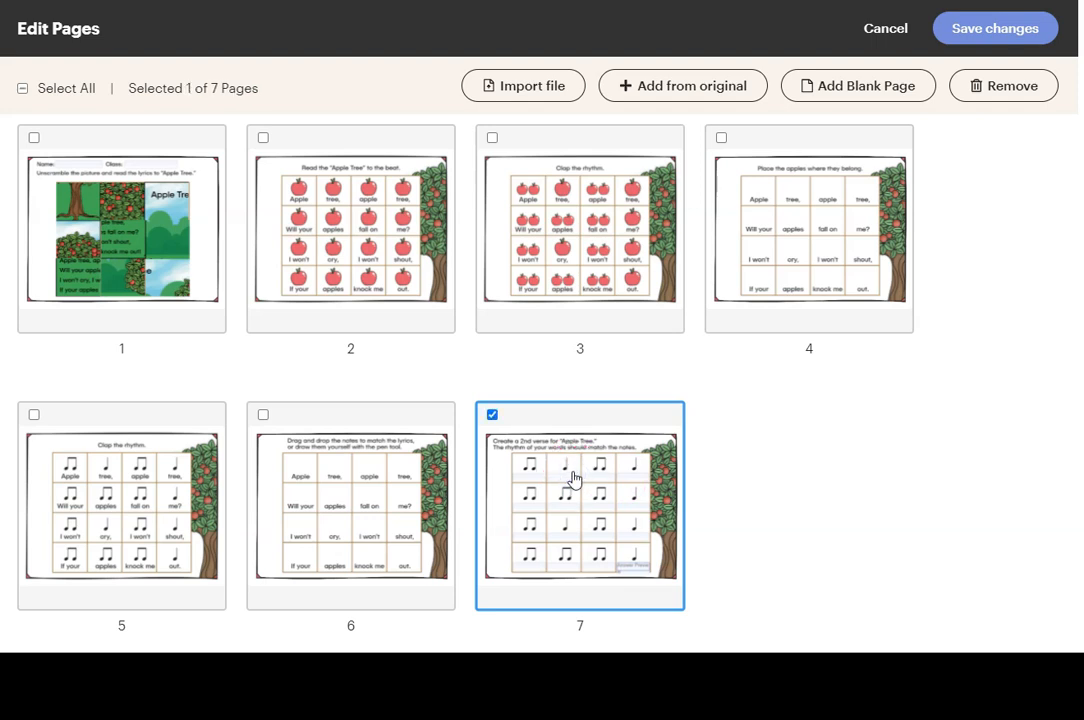
{"action": "left_click", "coordinate": [670, 84]}
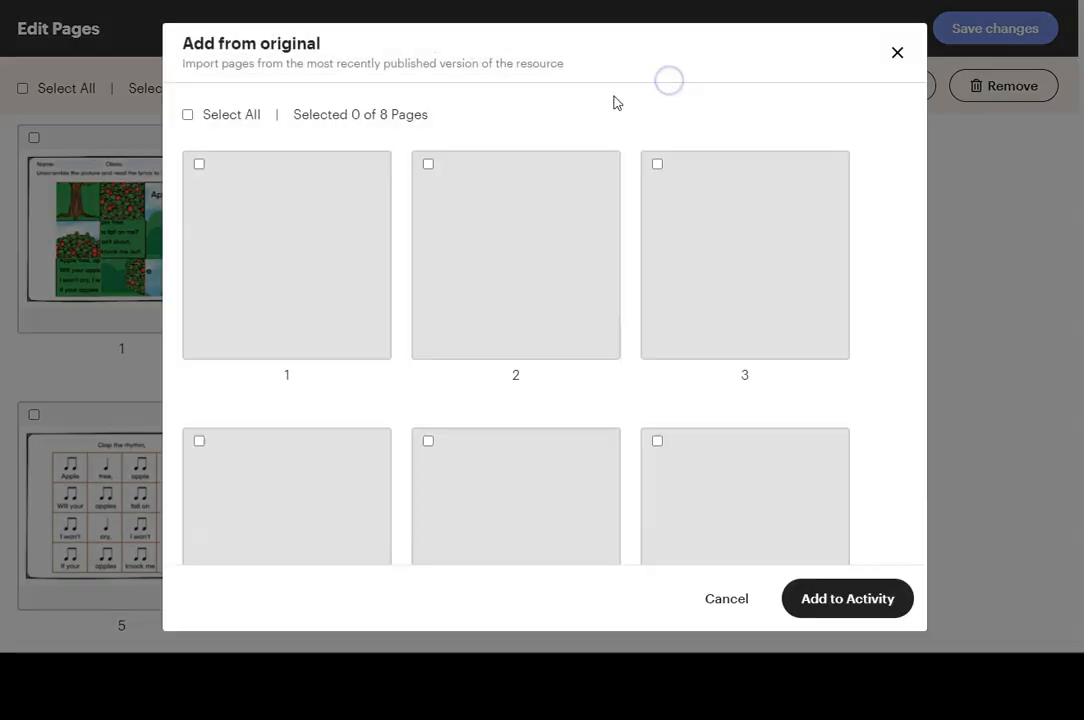
{"action": "scroll", "coordinate": [560, 300], "scroll_direction": "down", "scroll_amount": 5}
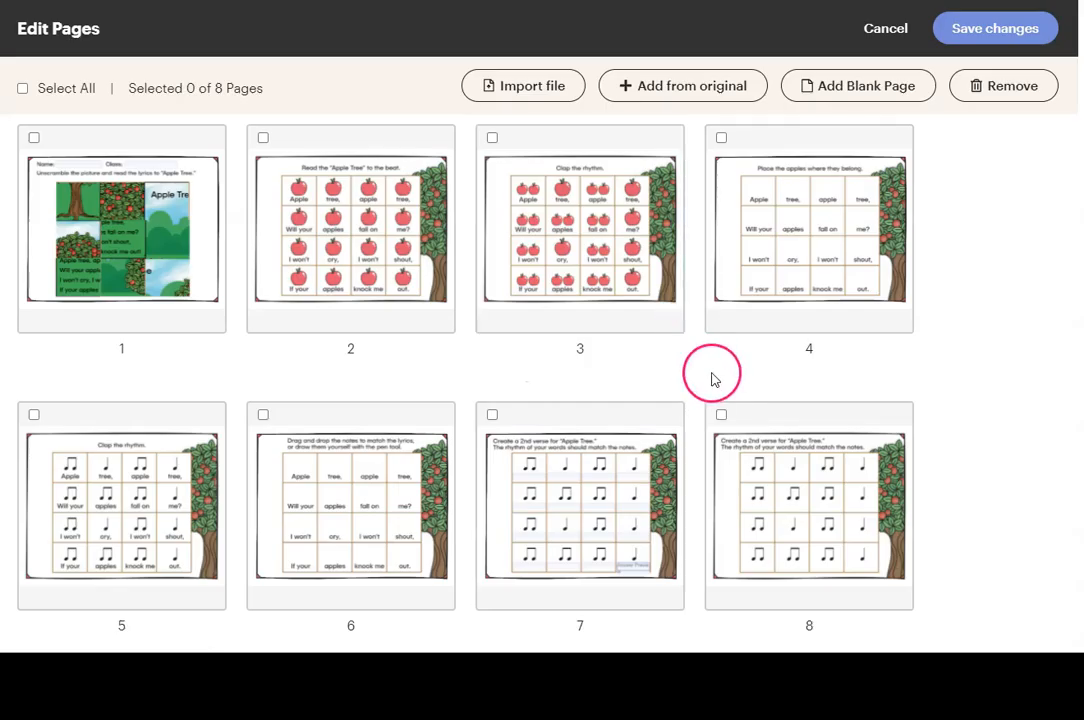
{"action": "scroll", "coordinate": [690, 385], "scroll_direction": "down", "scroll_amount": 2}
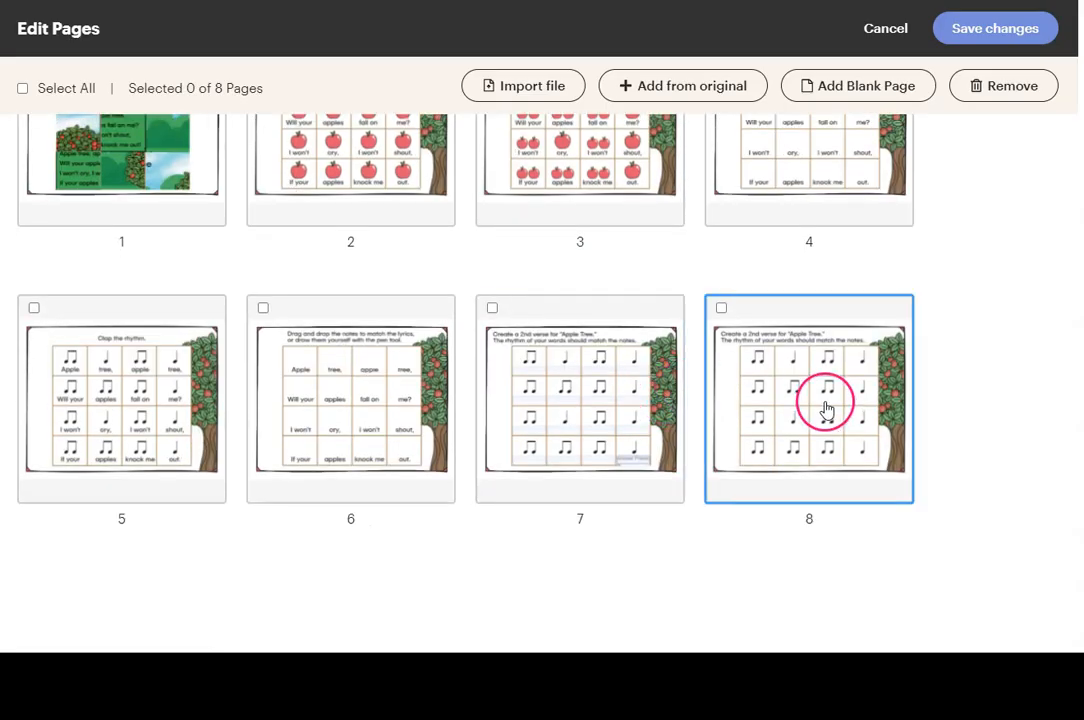
{"action": "left_click", "coordinate": [1002, 30]}
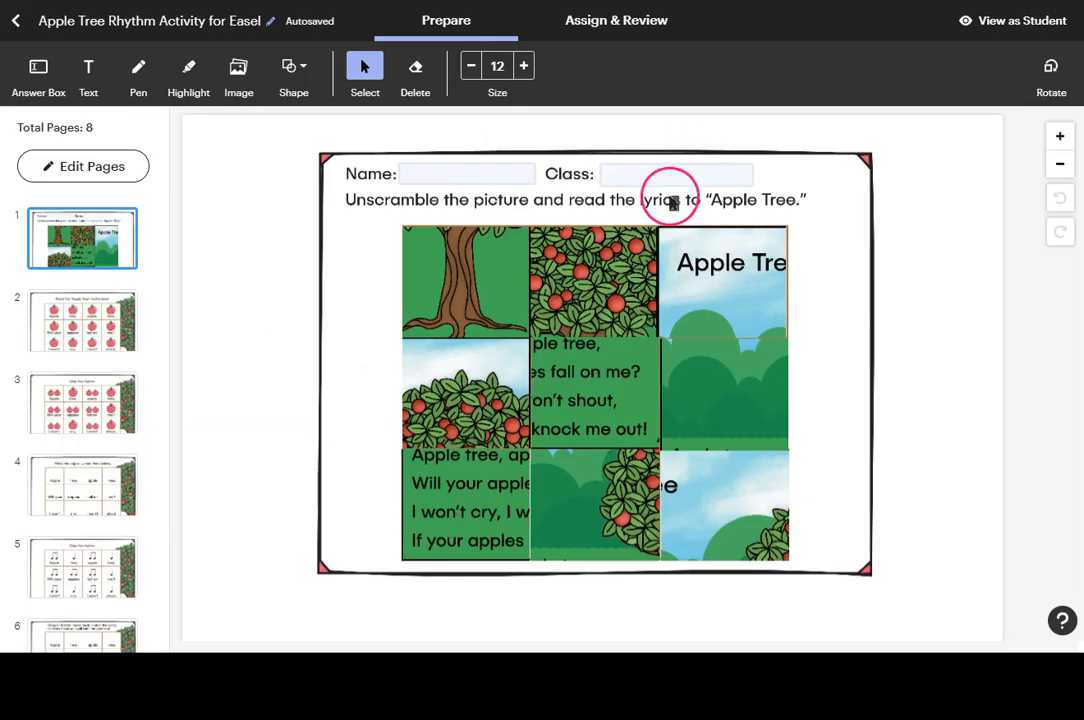
In Assign & Review, create a new assignment code for the activity and select the newest assignment.
{"action": "left_click", "coordinate": [616, 22]}
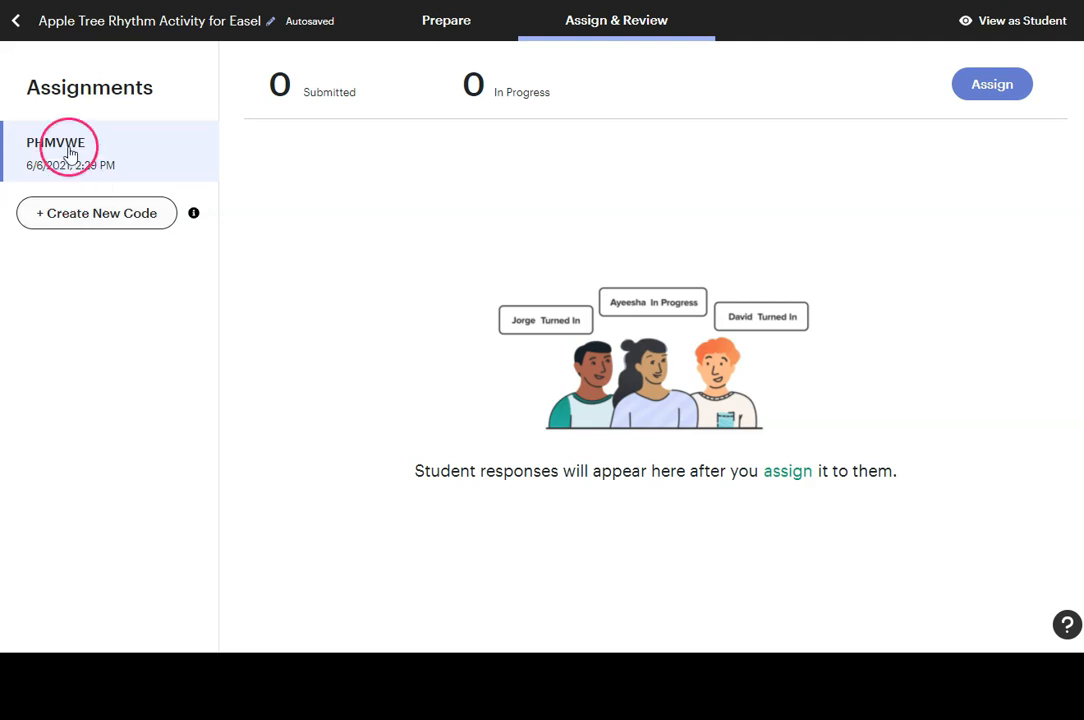
{"action": "left_click", "coordinate": [90, 215]}
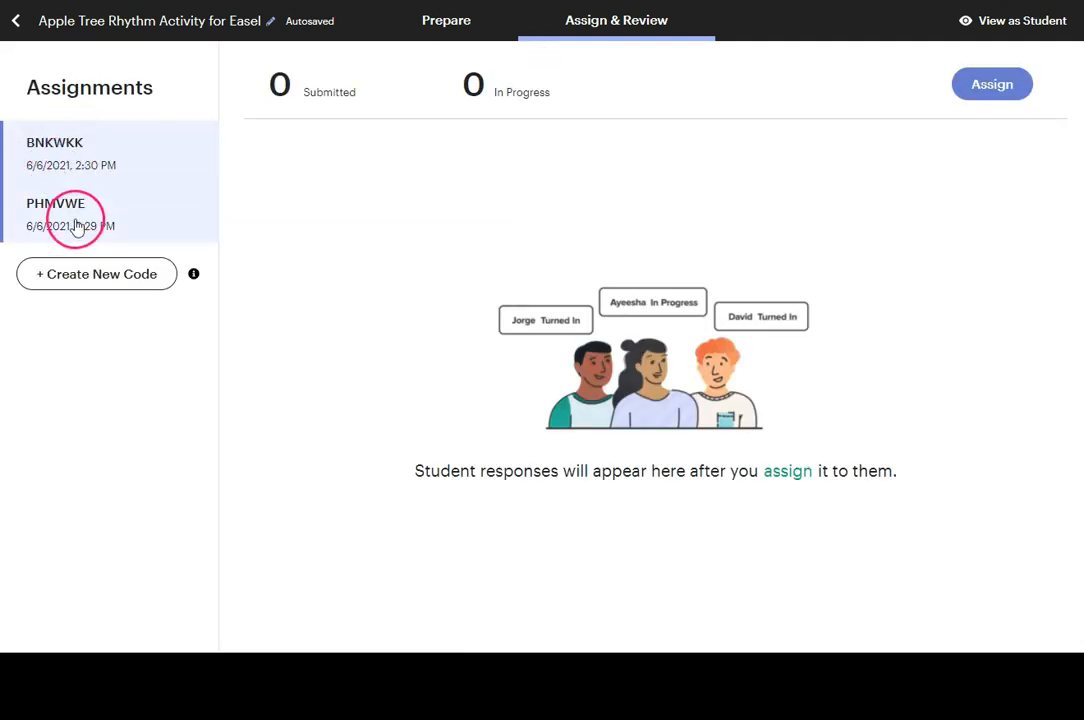
{"action": "left_click", "coordinate": [68, 222]}
{"action": "left_click", "coordinate": [47, 152]}
{"action": "left_click", "coordinate": [19, 155]}
{"action": "double_click", "coordinate": [47, 152]}
{"action": "left_click", "coordinate": [88, 154]}
{"action": "left_click", "coordinate": [30, 156]}
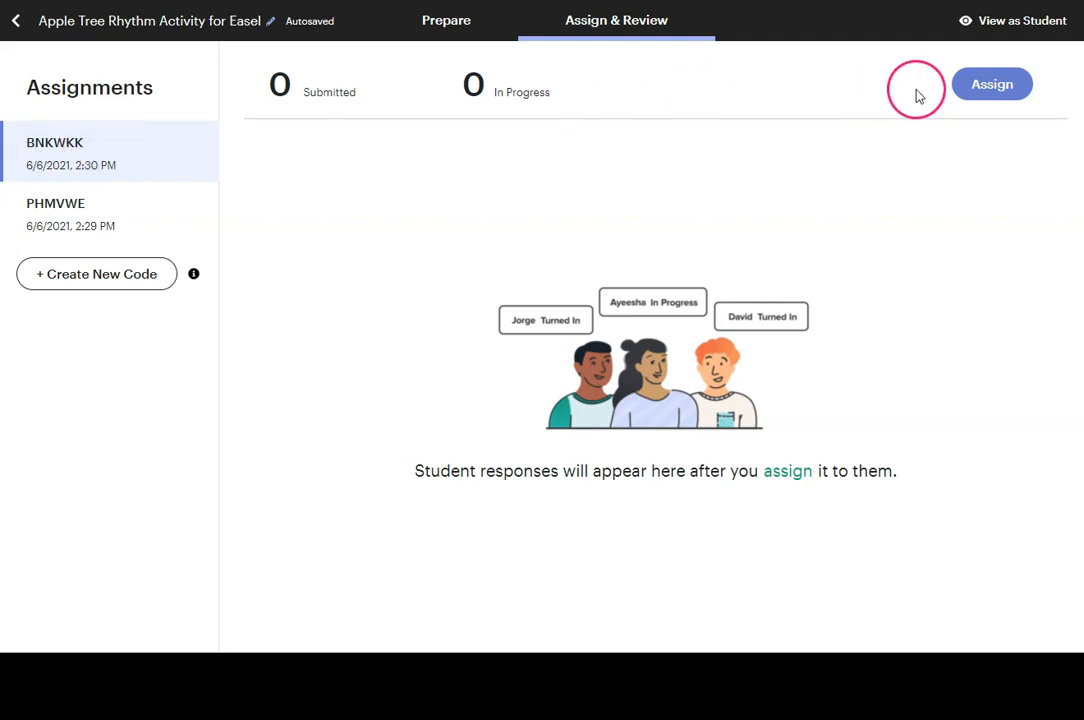
Open the assignment's sharing options, view the Google Classroom class chooser, and close it without choosing a class.
{"action": "left_click", "coordinate": [975, 91]}
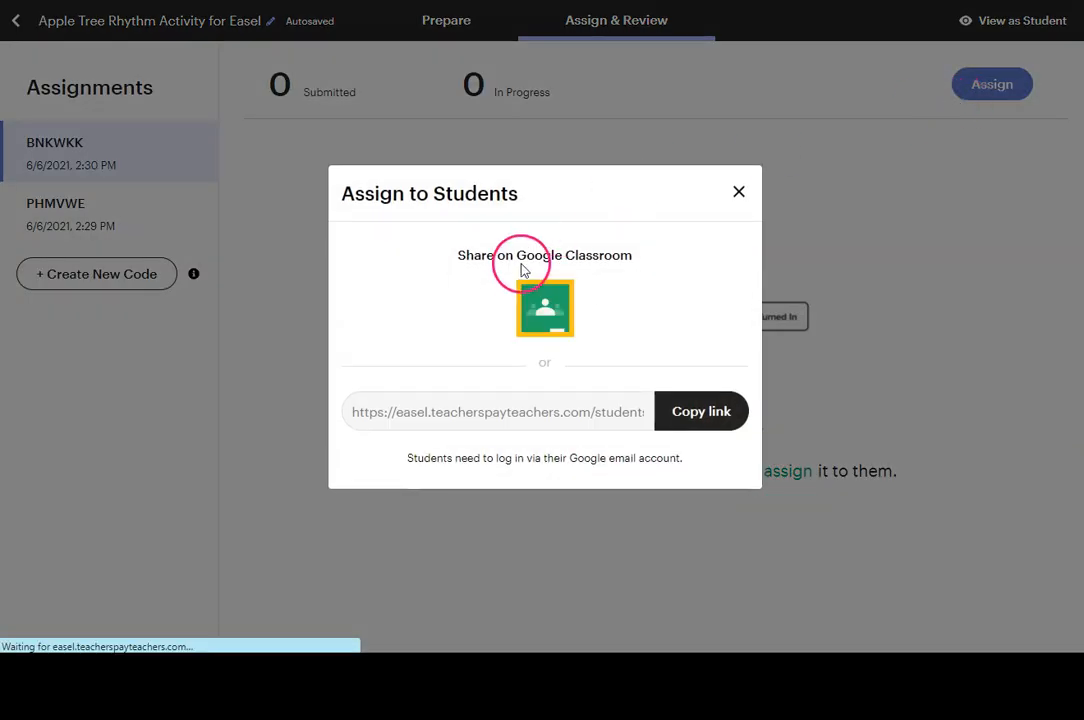
{"action": "left_click", "coordinate": [545, 313]}
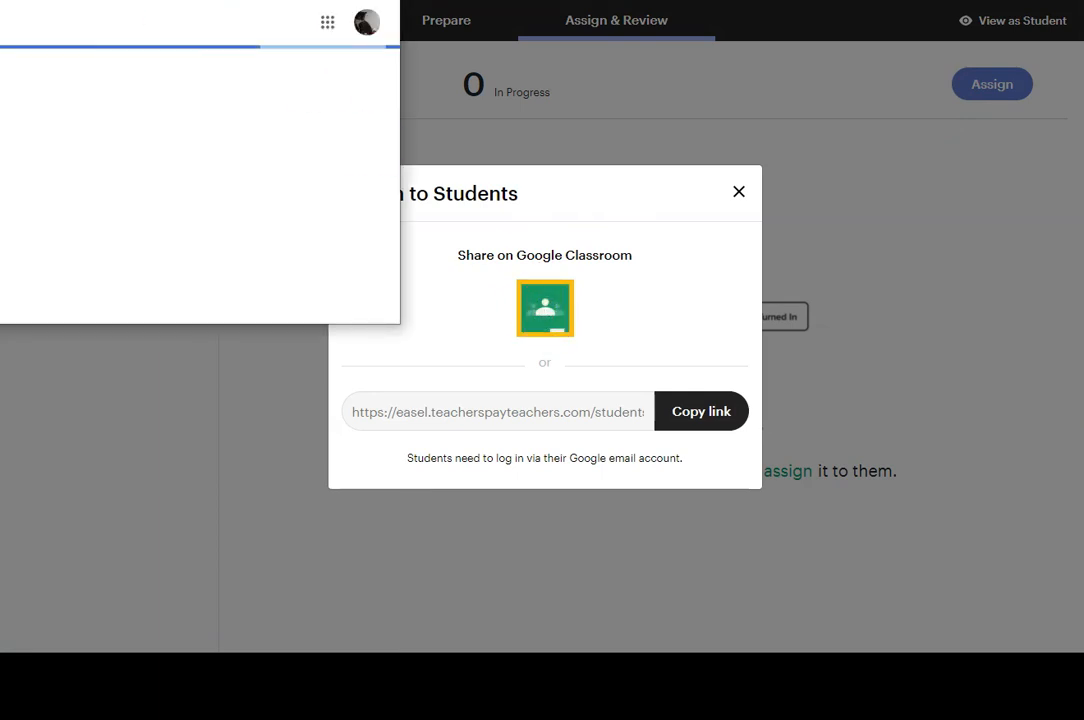
{"action": "left_click", "coordinate": [200, 170]}
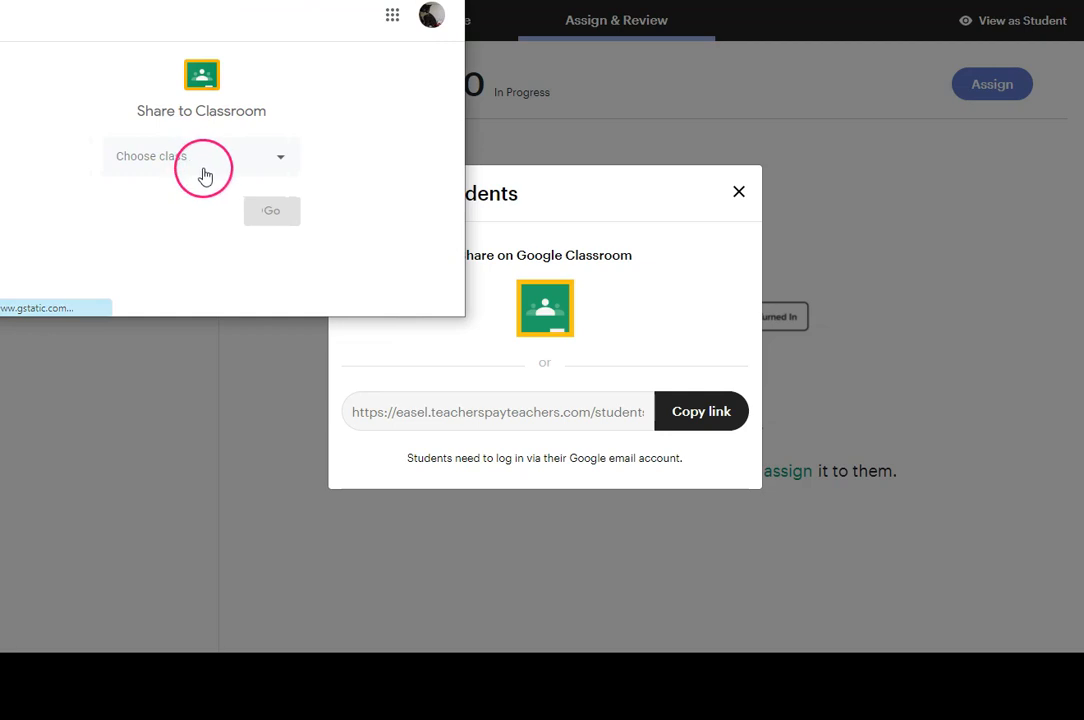
{"action": "left_click", "coordinate": [443, 2]}
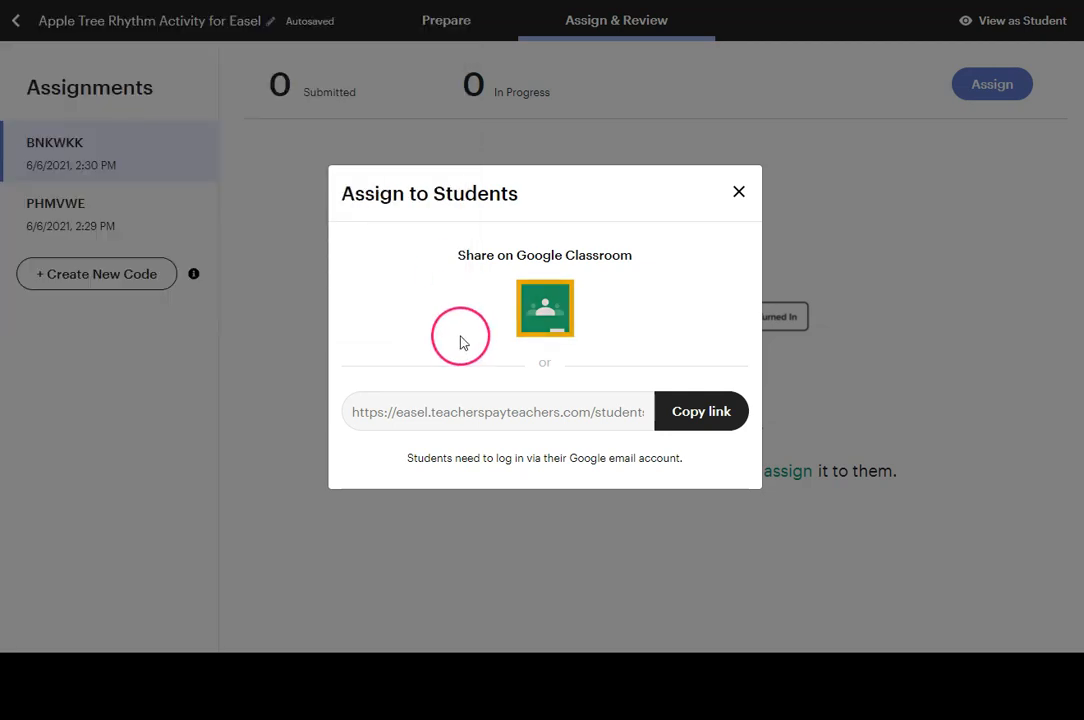
Copy the student assignment link and highlight the note about students logging in with their Google email account.
{"action": "left_click", "coordinate": [688, 414]}
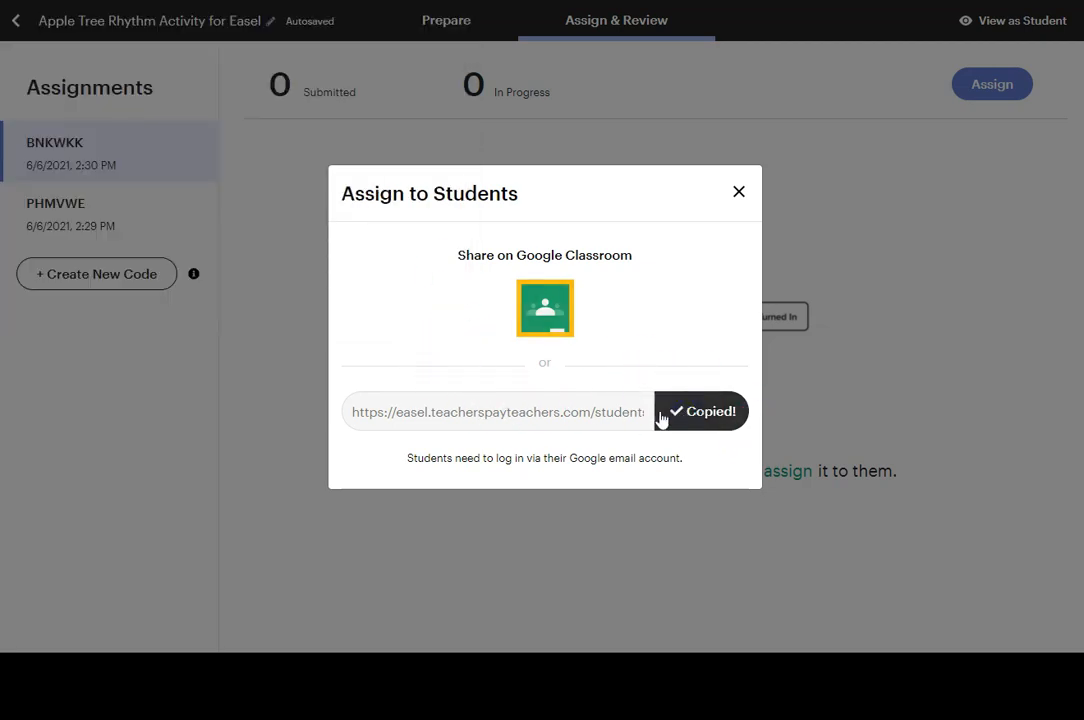
{"action": "left_click", "coordinate": [552, 416]}
{"action": "triple_click", "coordinate": [552, 416]}
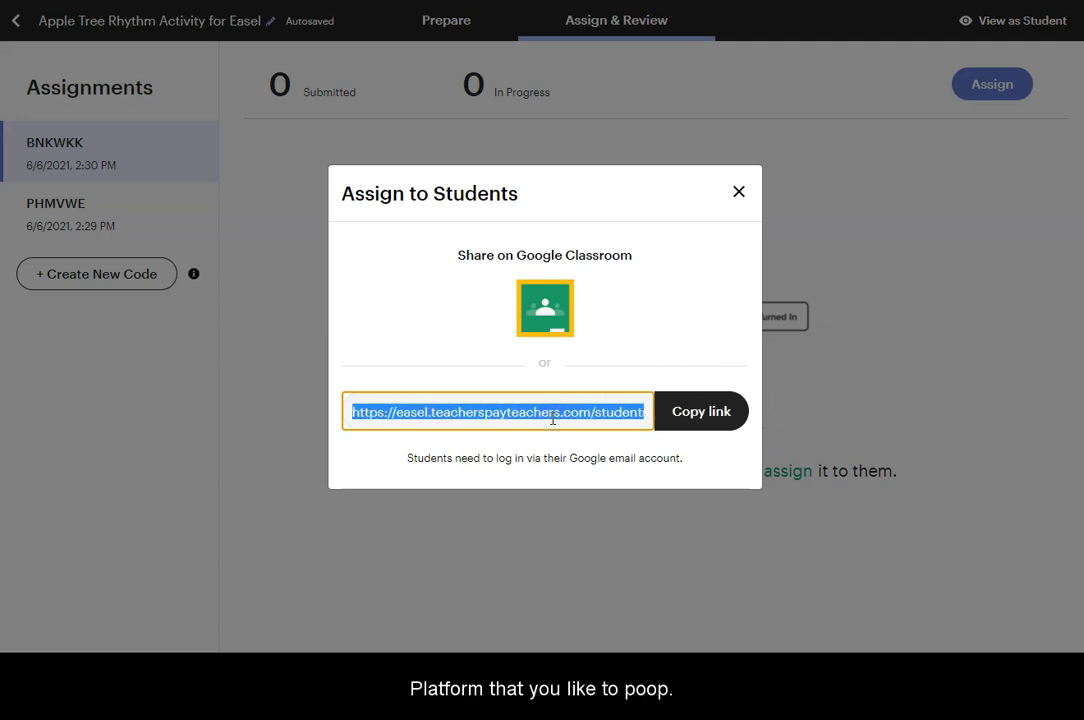
{"action": "left_click", "coordinate": [604, 395]}
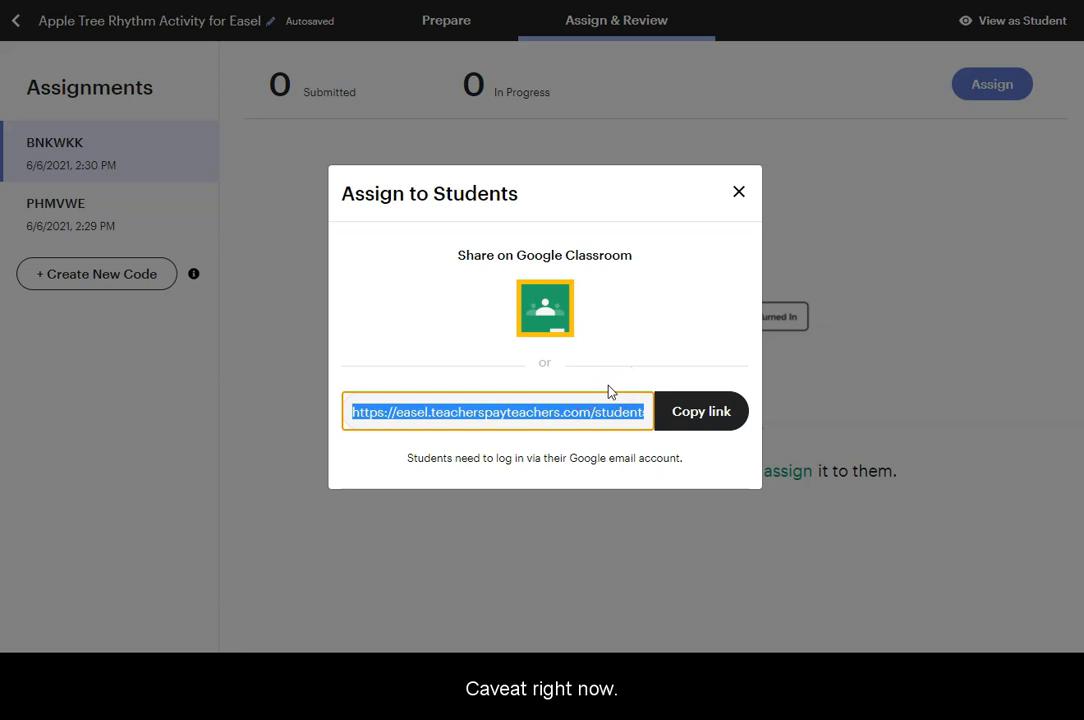
{"action": "left_click_drag", "start_coordinate": [407, 458], "coordinate": [673, 476]}
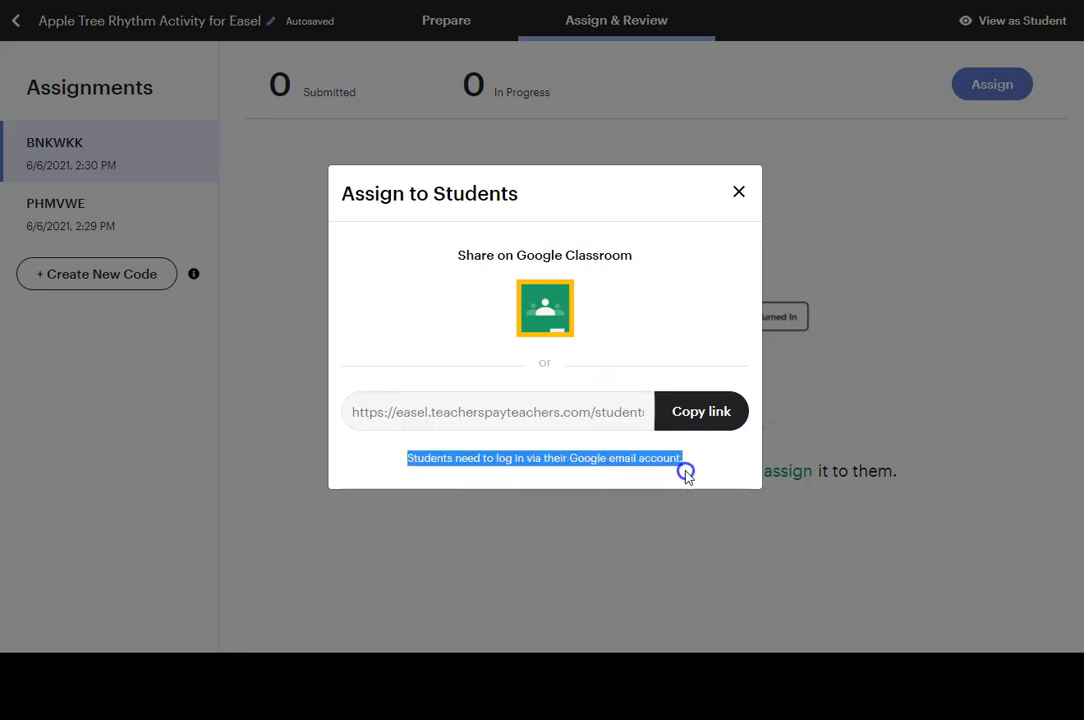
Highlight the student assignment link in the sharing options, then close the options.
{"action": "left_click", "coordinate": [686, 472]}
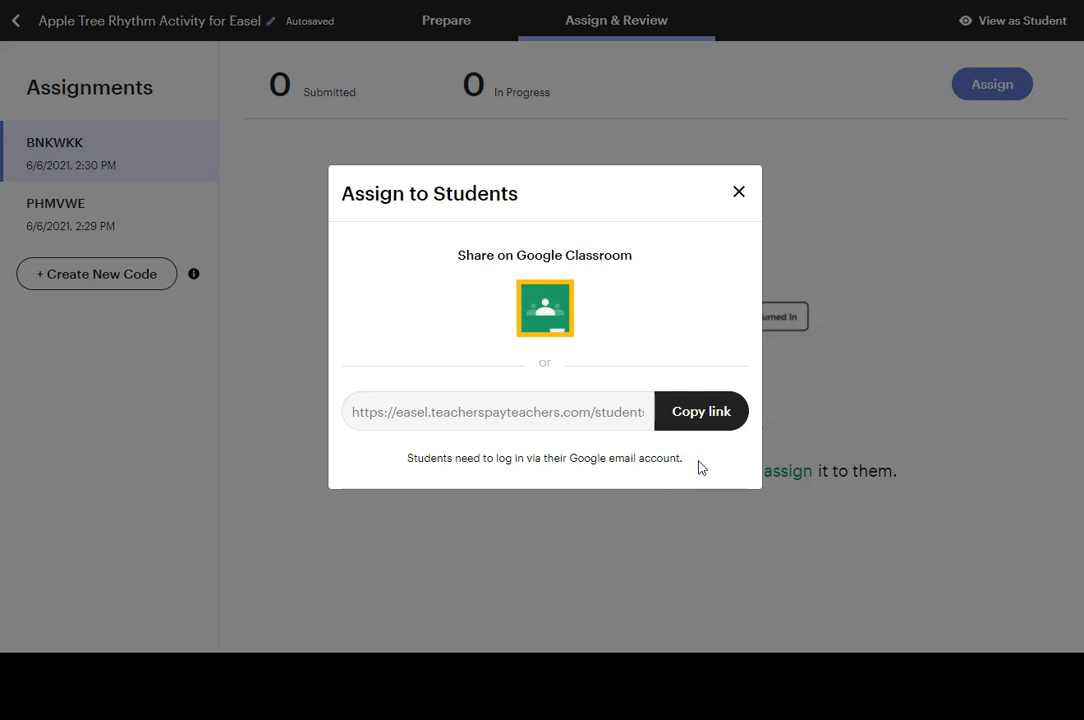
{"action": "left_click_drag", "start_coordinate": [604, 385], "coordinate": [633, 323]}
{"action": "left_click", "coordinate": [572, 394]}
{"action": "left_click_drag", "start_coordinate": [572, 394], "coordinate": [537, 419]}
{"action": "triple_click", "coordinate": [537, 419]}
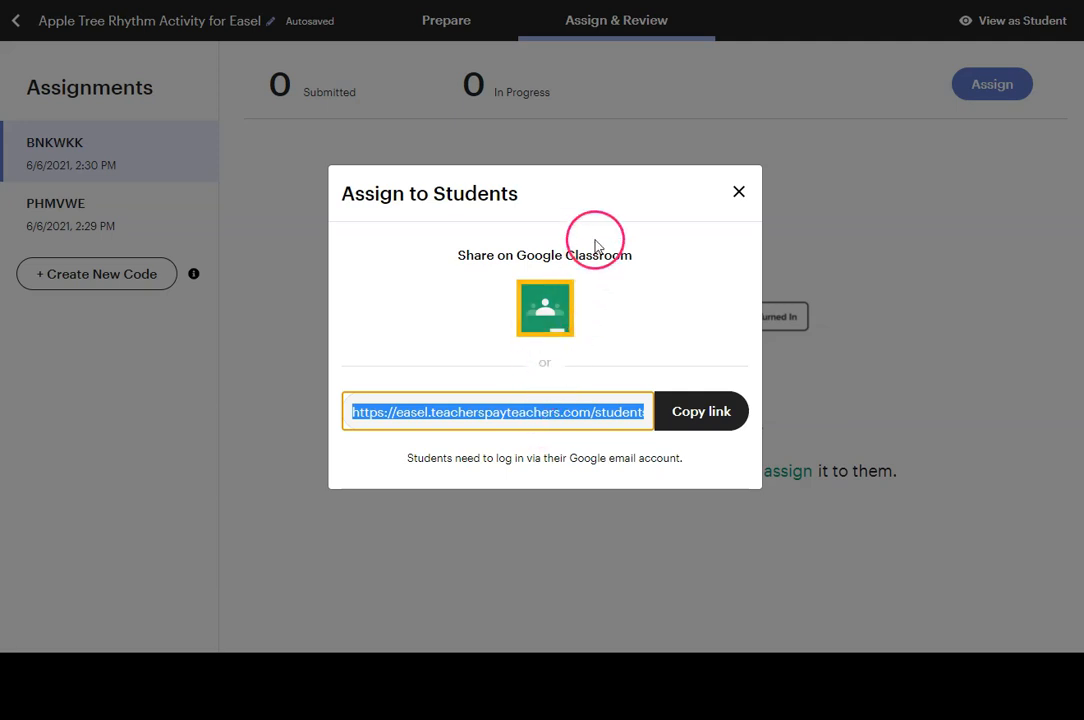
{"action": "left_click", "coordinate": [739, 194]}
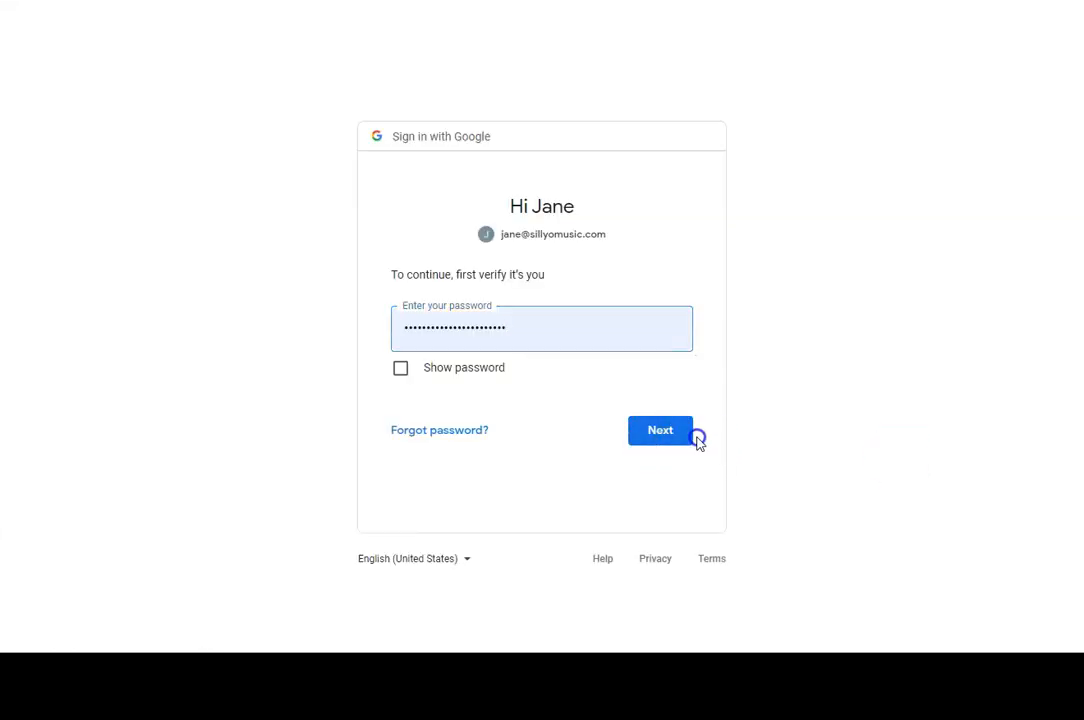
Sign in to the student view by submitting the Google account password and enter the activity with its access code.
{"action": "left_click", "coordinate": [655, 434]}
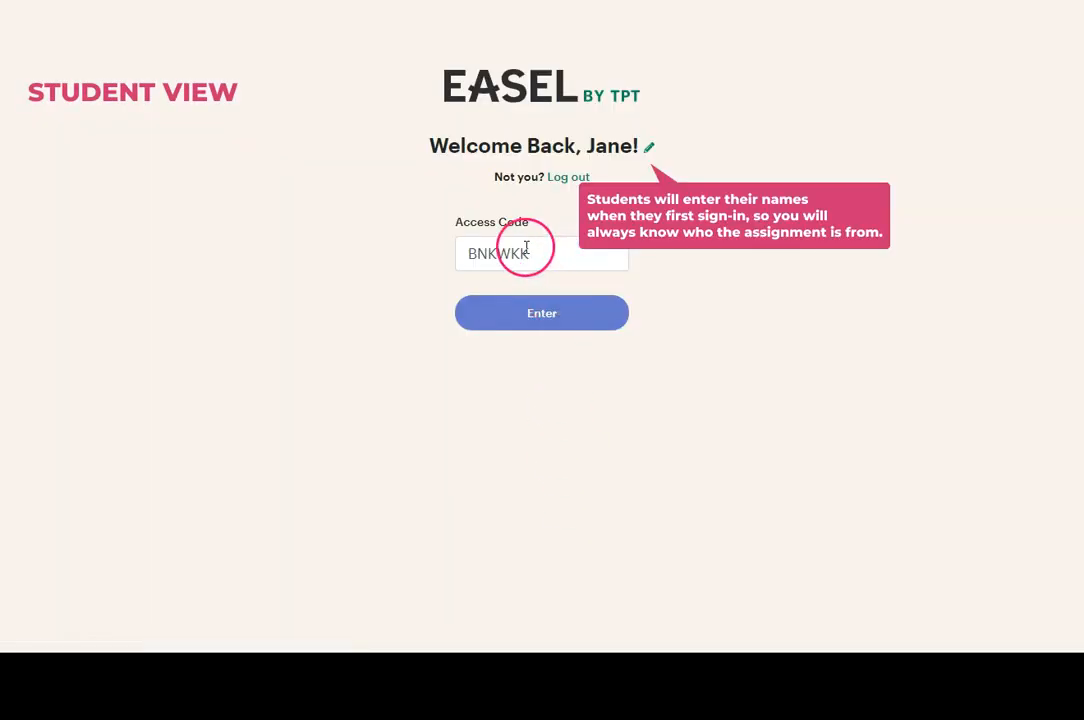
{"action": "left_click_drag", "start_coordinate": [556, 252], "coordinate": [445, 272]}
{"action": "left_click", "coordinate": [571, 315]}
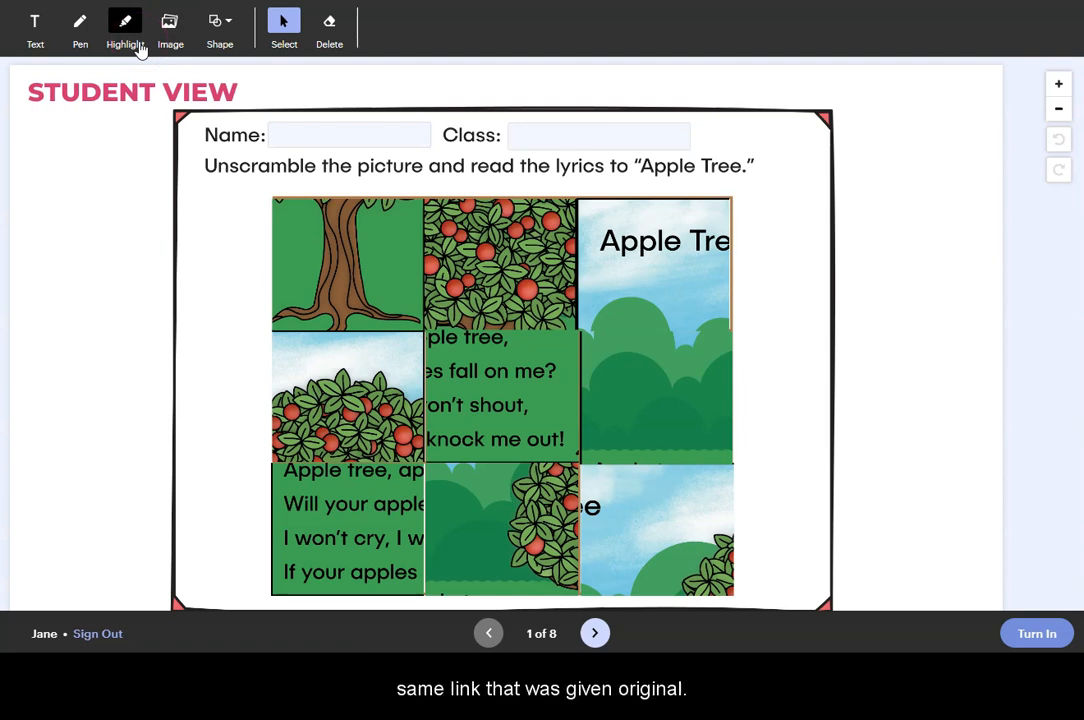
Fill in the student's name on page 1 and arrange the two "Apple Tree" title pieces in the puzzle's upper row.
{"action": "left_click", "coordinate": [303, 132]}
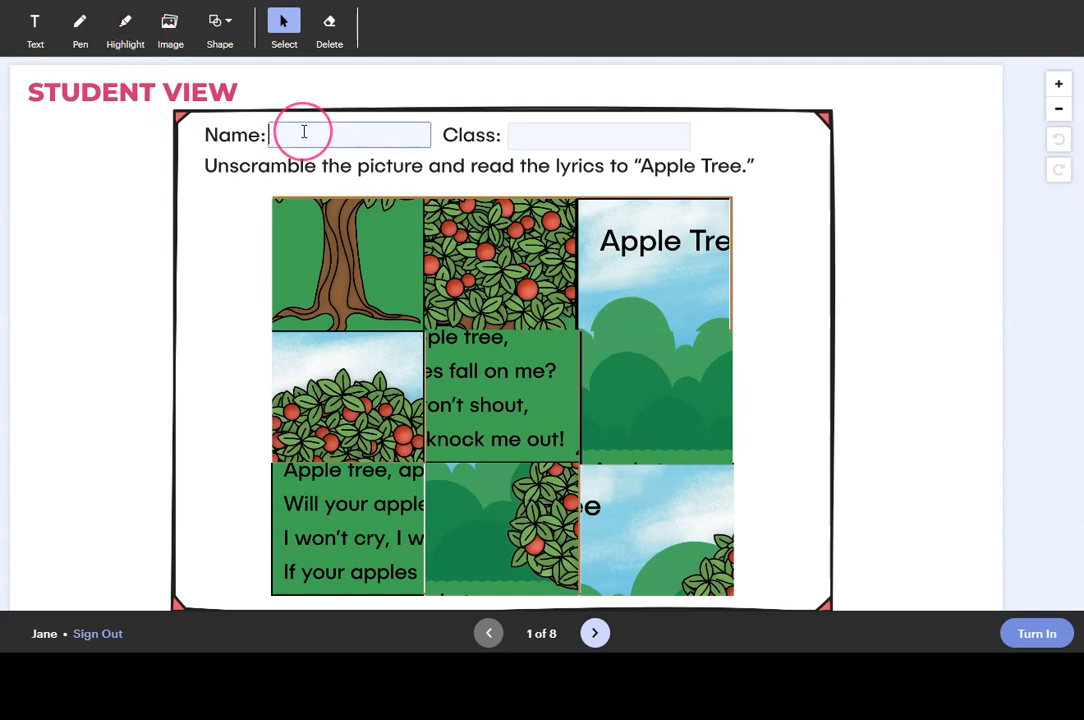
{"action": "left_click", "coordinate": [113, 288]}
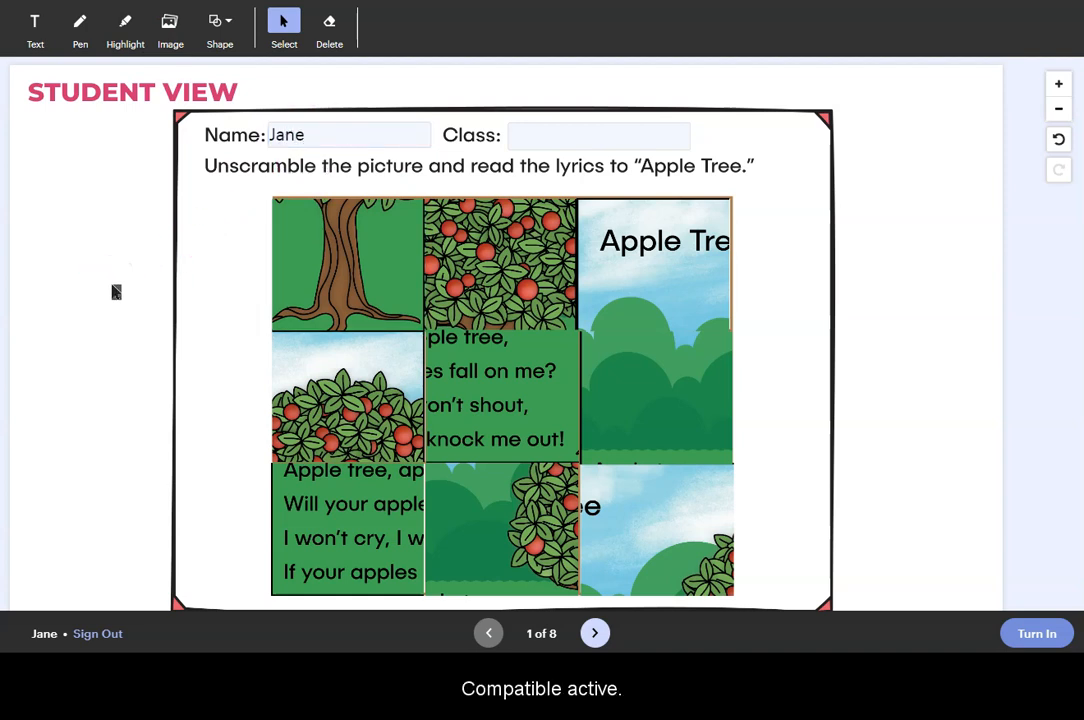
{"action": "left_click_drag", "start_coordinate": [300, 261], "coordinate": [87, 423]}
{"action": "left_click_drag", "start_coordinate": [517, 257], "coordinate": [357, 456]}
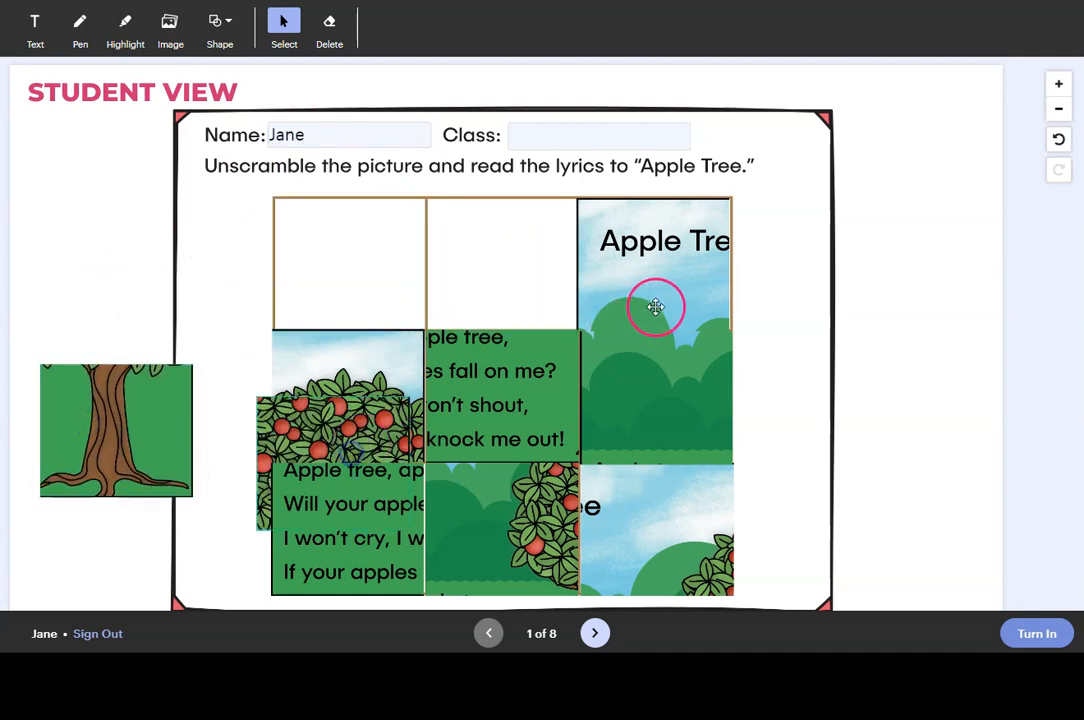
{"action": "left_click_drag", "start_coordinate": [648, 300], "coordinate": [356, 244]}
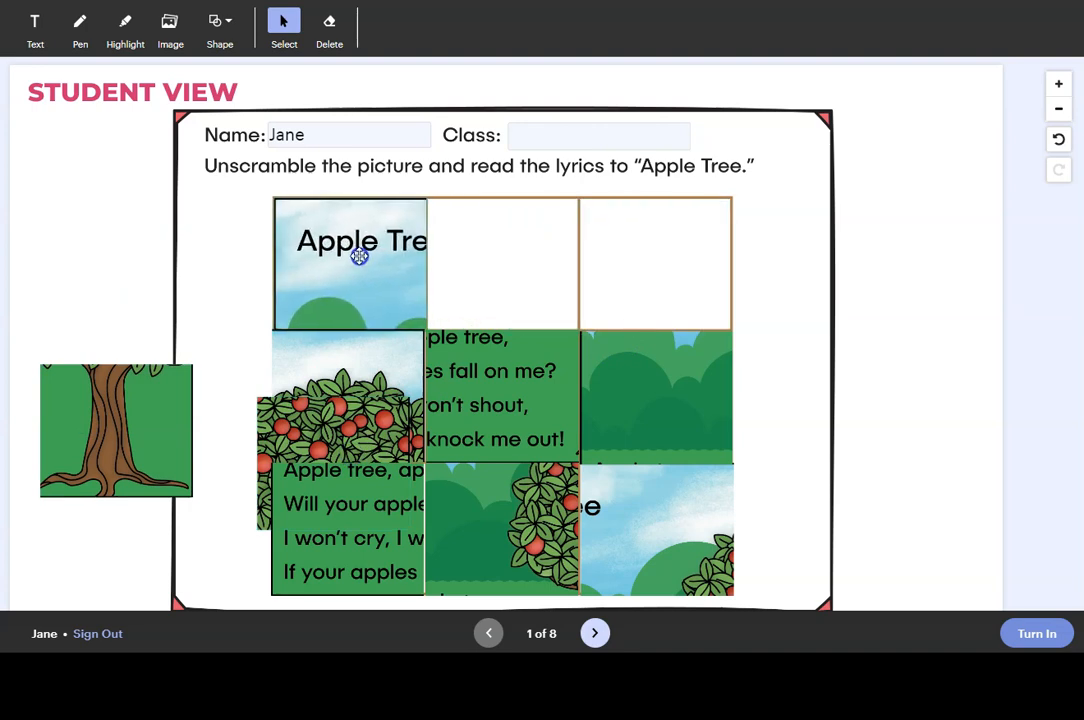
{"action": "left_click_drag", "start_coordinate": [636, 534], "coordinate": [480, 268]}
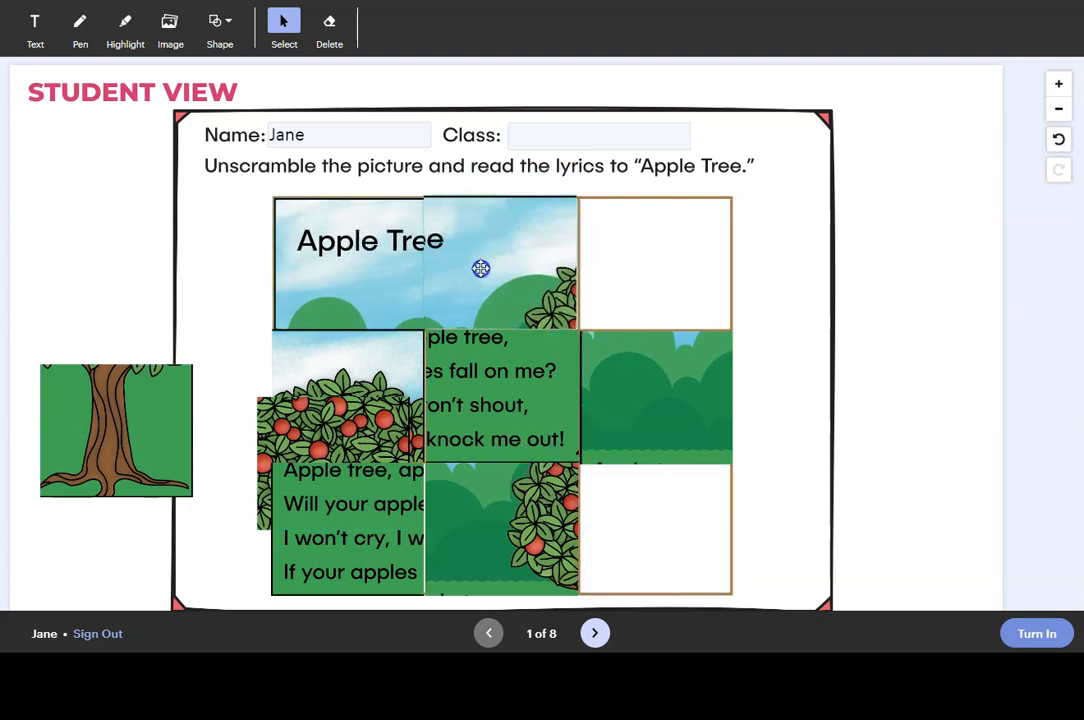
Arrange the remaining lyrics, bush and tree pieces to complete the "Apple Tree" picture and go to page 2.
{"action": "left_click_drag", "start_coordinate": [486, 405], "coordinate": [559, 537]}
{"action": "left_click_drag", "start_coordinate": [292, 380], "coordinate": [599, 355]}
{"action": "left_click_drag", "start_coordinate": [323, 402], "coordinate": [629, 269]}
{"action": "left_click_drag", "start_coordinate": [461, 532], "coordinate": [467, 397]}
{"action": "left_click_drag", "start_coordinate": [530, 533], "coordinate": [459, 530]}
{"action": "left_click_drag", "start_coordinate": [637, 503], "coordinate": [351, 409]}
{"action": "left_click_drag", "start_coordinate": [472, 404], "coordinate": [468, 404]}
{"action": "left_click_drag", "start_coordinate": [475, 515], "coordinate": [475, 521]}
{"action": "left_click_drag", "start_coordinate": [114, 427], "coordinate": [655, 523]}
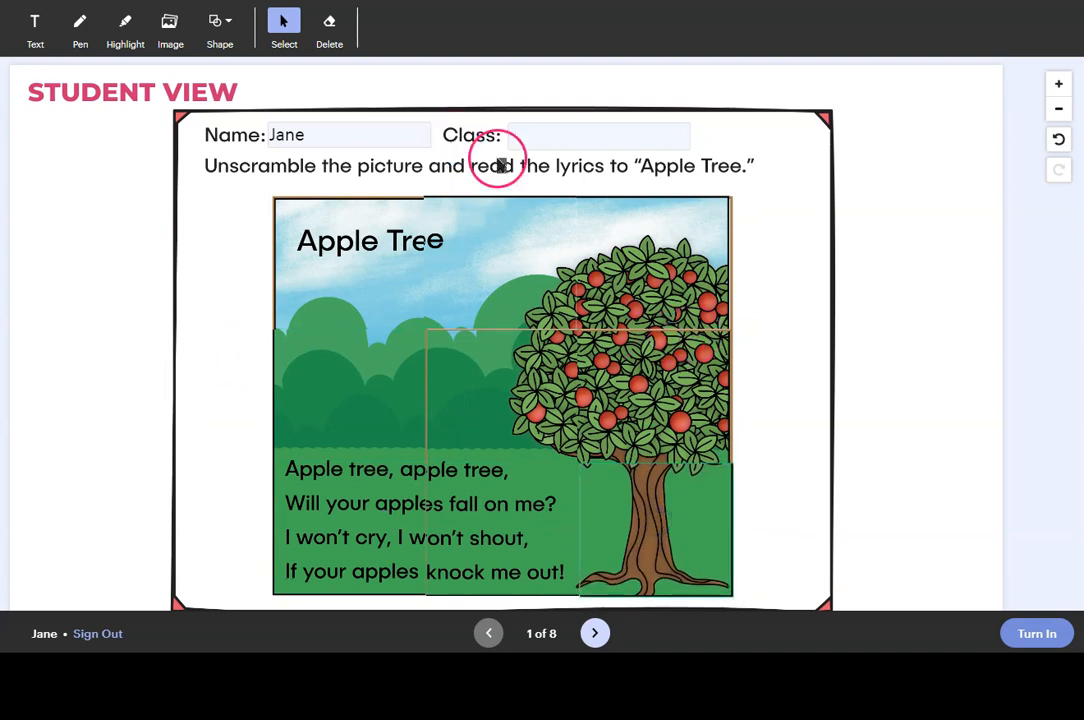
{"action": "left_click", "coordinate": [597, 633]}
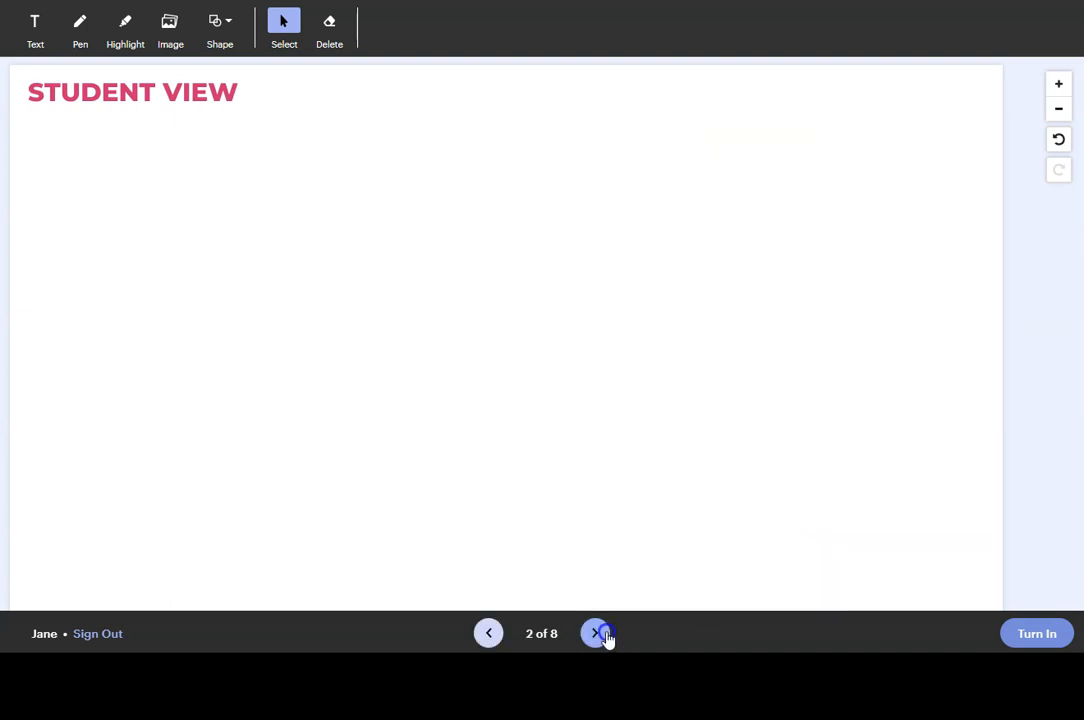
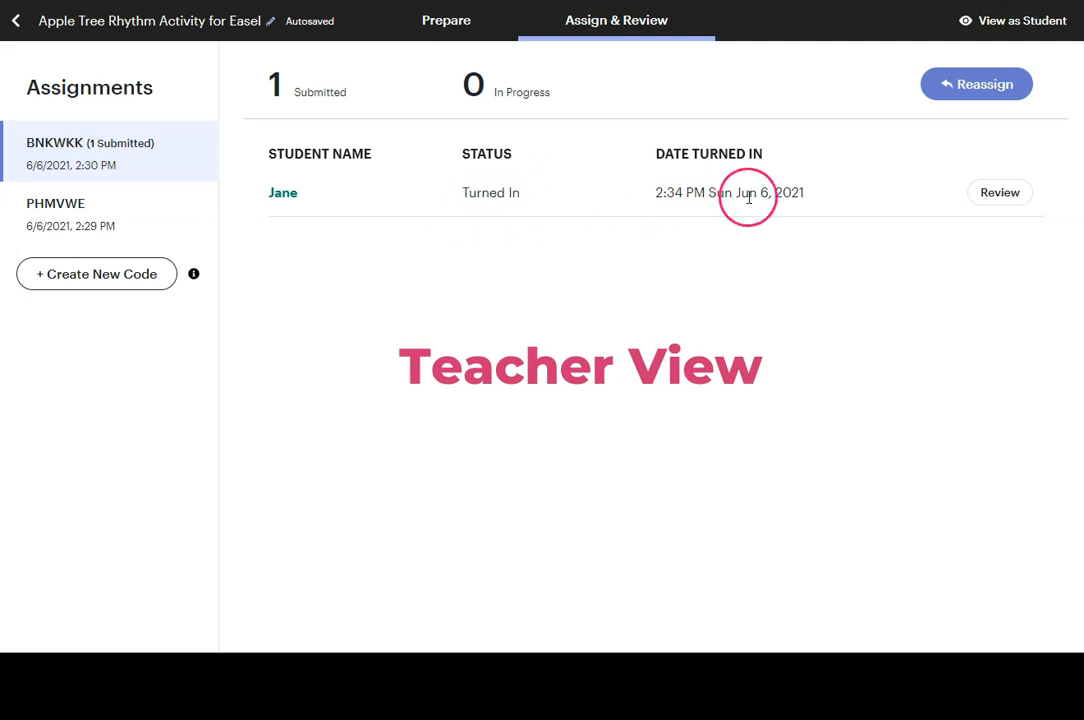
Open the student's turned-in work in the teacher view, examine the answers on pages 2 to 7, and return to page 1.
{"action": "left_click", "coordinate": [982, 197]}
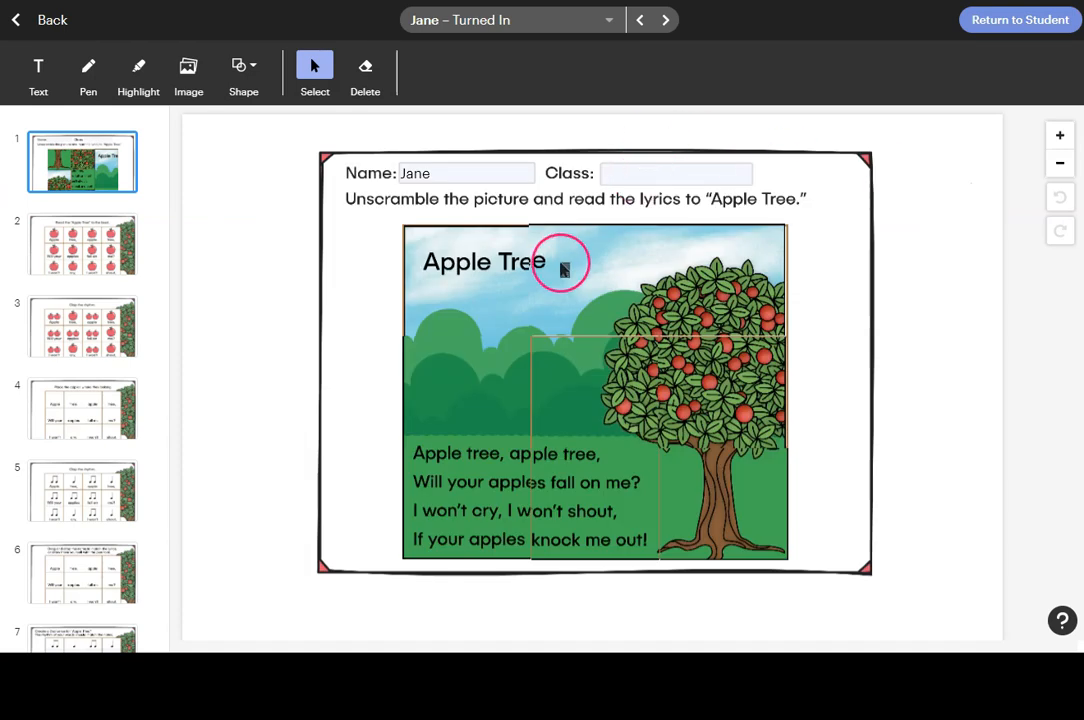
{"action": "left_click", "coordinate": [82, 245]}
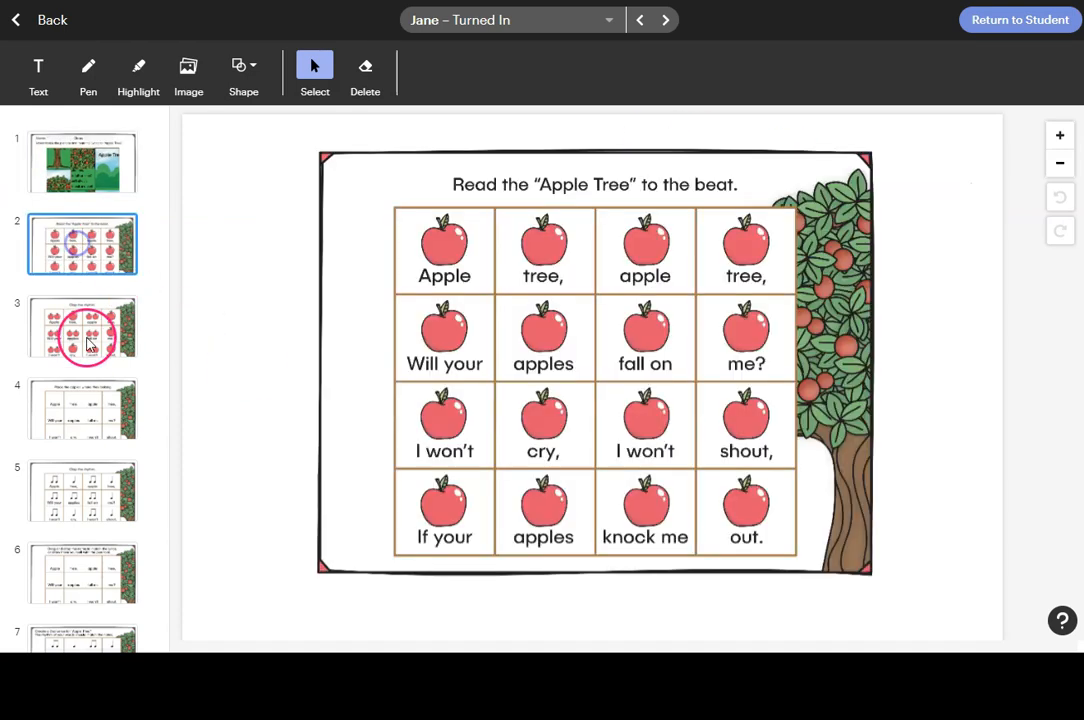
{"action": "left_click", "coordinate": [79, 412]}
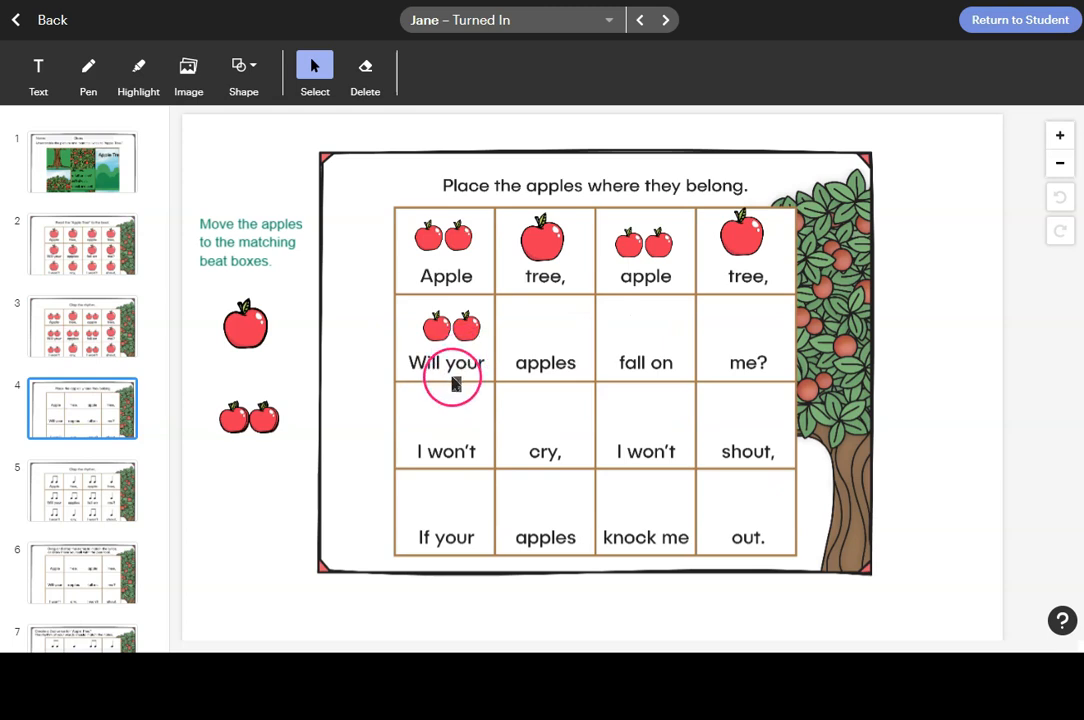
{"action": "left_click", "coordinate": [110, 498]}
{"action": "left_click", "coordinate": [97, 554]}
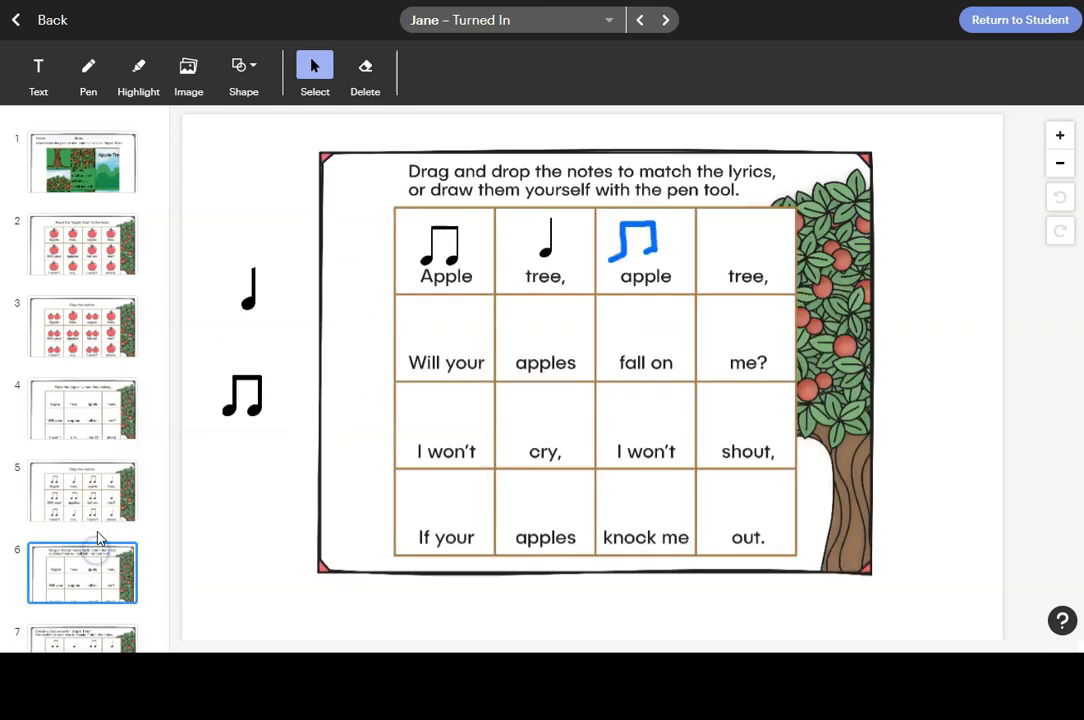
{"action": "scroll", "coordinate": [86, 552], "scroll_direction": "down", "scroll_amount": 3}
{"action": "left_click", "coordinate": [84, 538]}
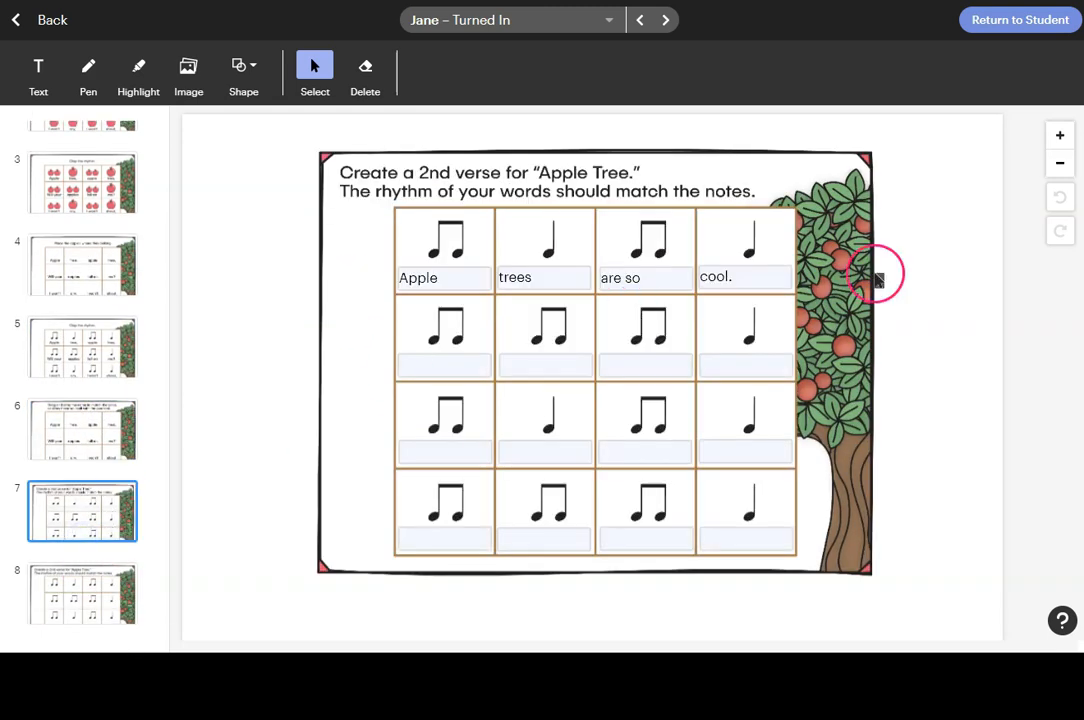
{"action": "scroll", "coordinate": [53, 553], "scroll_direction": "up", "scroll_amount": 3}
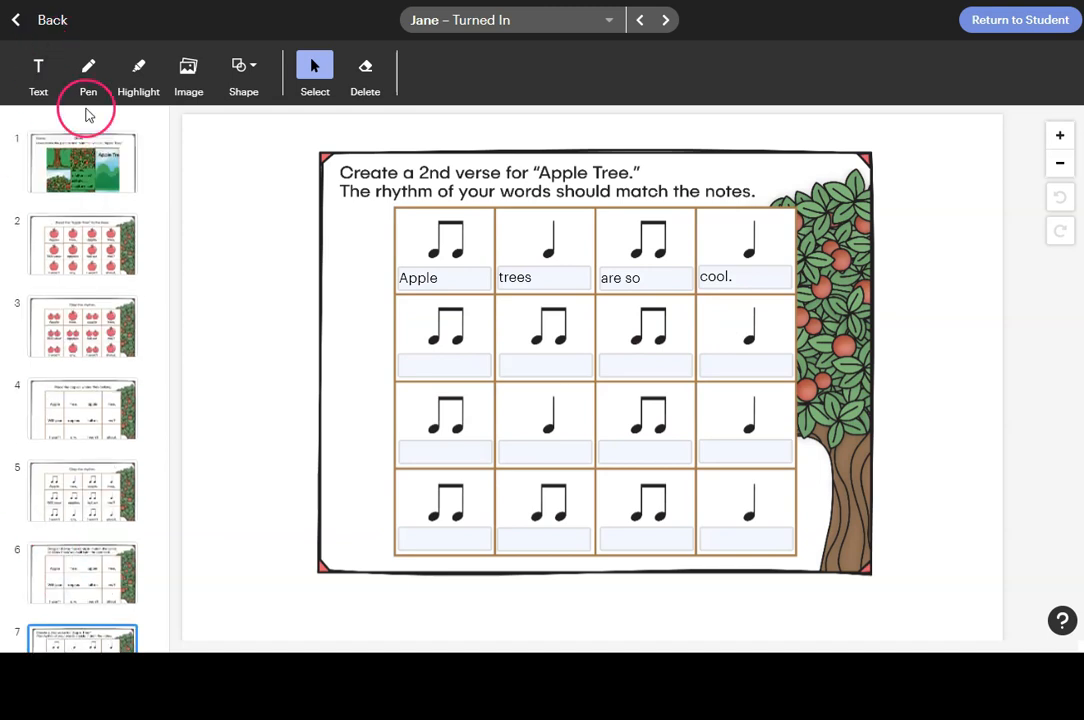
{"action": "left_click", "coordinate": [120, 186]}
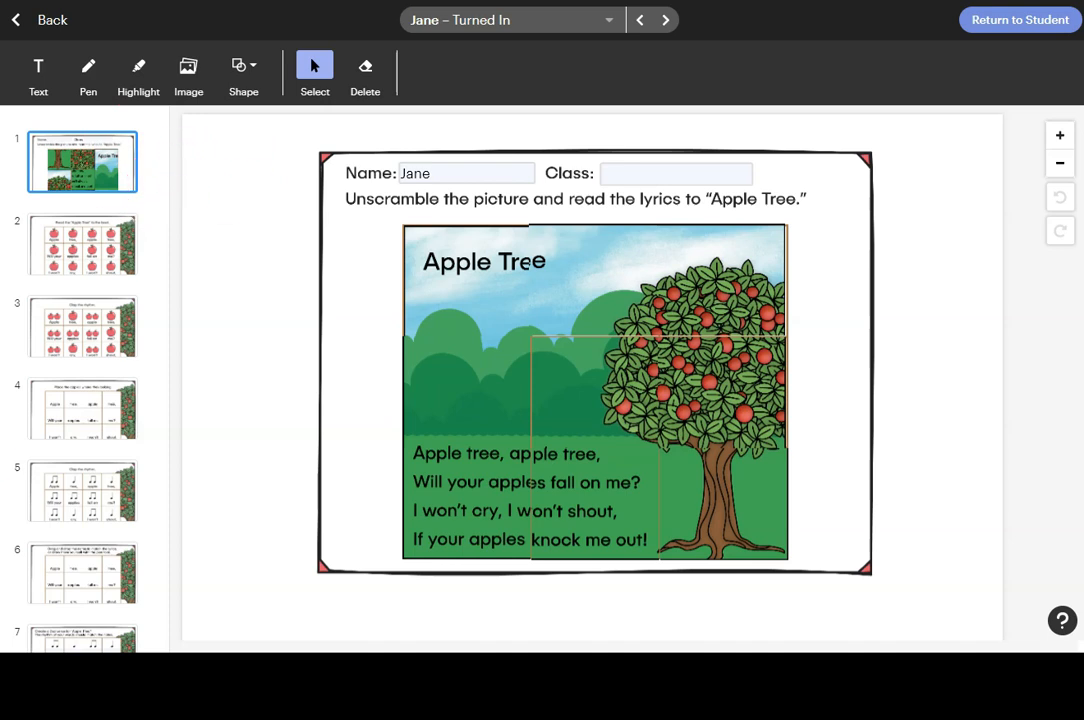
Insert the "You Rock!" music note sticker image on page 1, shrink it, and place it beside the puzzle's left edge.
{"action": "left_click", "coordinate": [189, 70]}
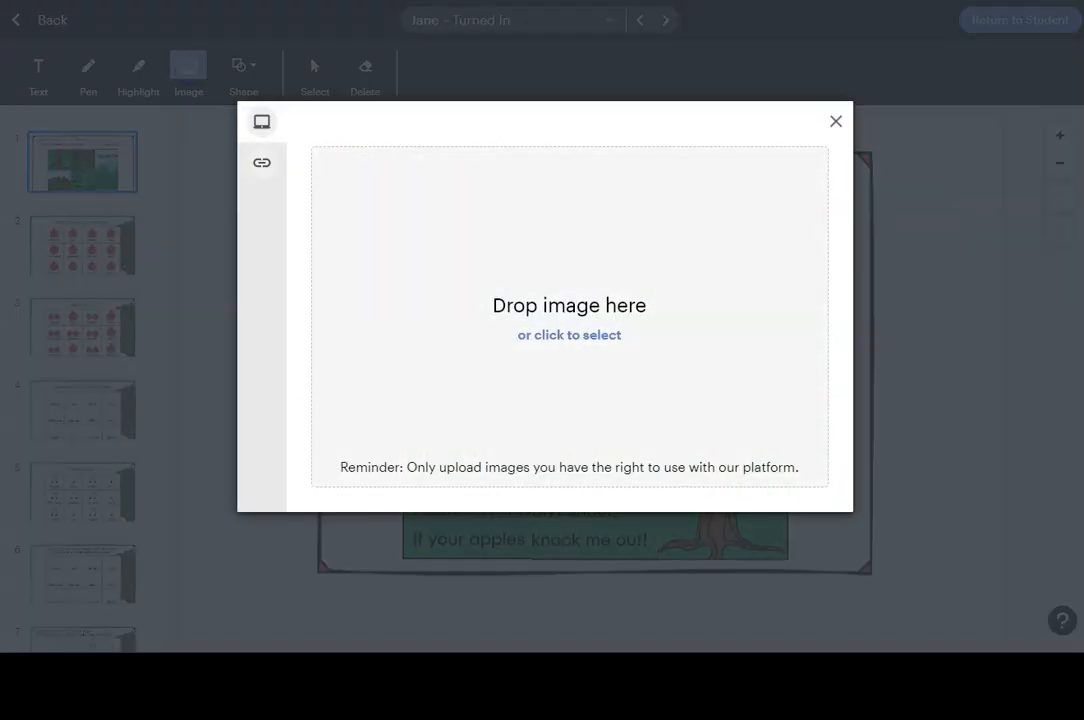
{"action": "left_click_drag", "start_coordinate": [440, 250], "coordinate": [532, 375]}
{"action": "left_click", "coordinate": [811, 491]}
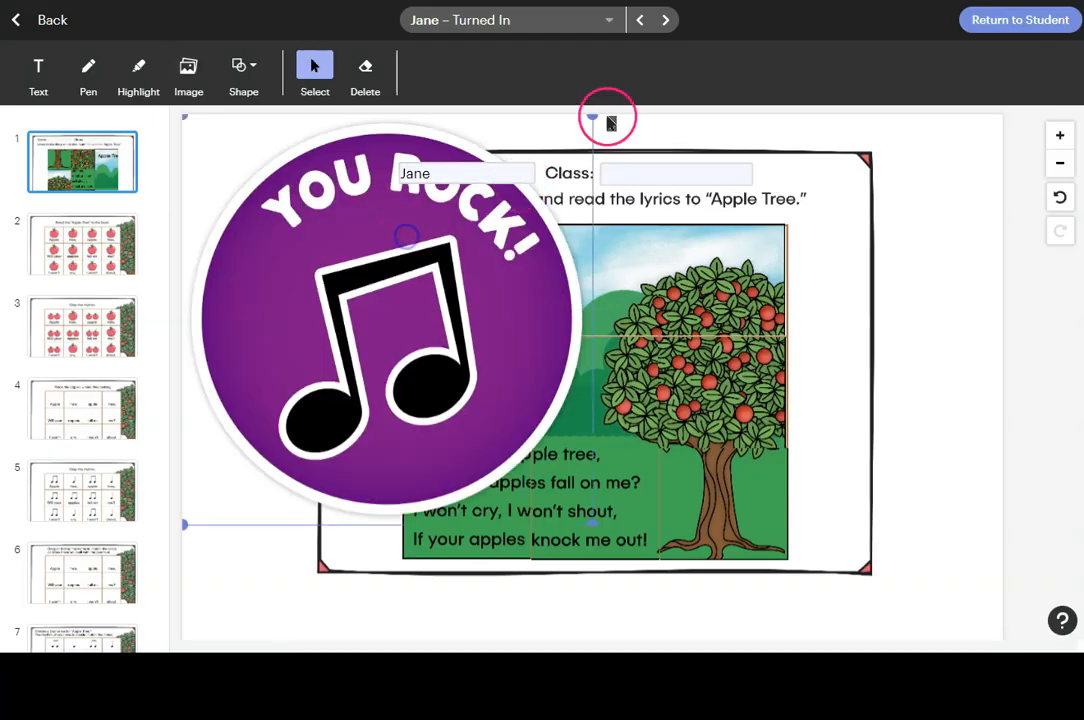
{"action": "left_click_drag", "start_coordinate": [611, 122], "coordinate": [322, 343]}
{"action": "left_click_drag", "start_coordinate": [267, 427], "coordinate": [292, 273]}
{"action": "left_click", "coordinate": [259, 451]}
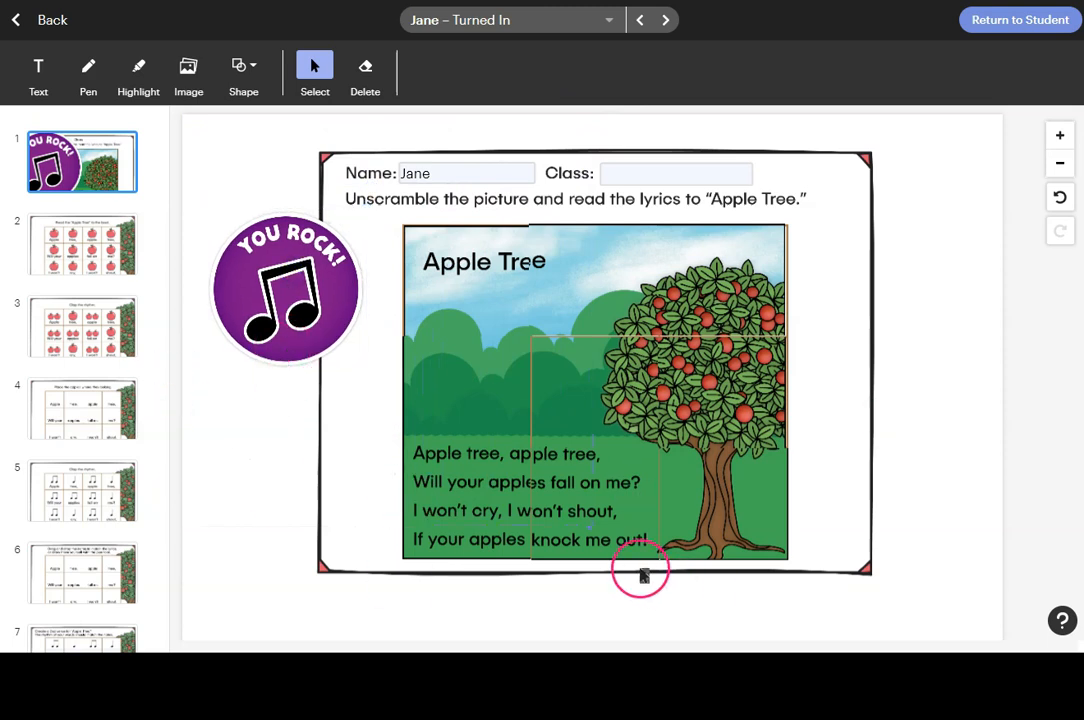
Read the notes on returning an activity and return the reviewed work to the student.
{"action": "left_click", "coordinate": [1008, 24]}
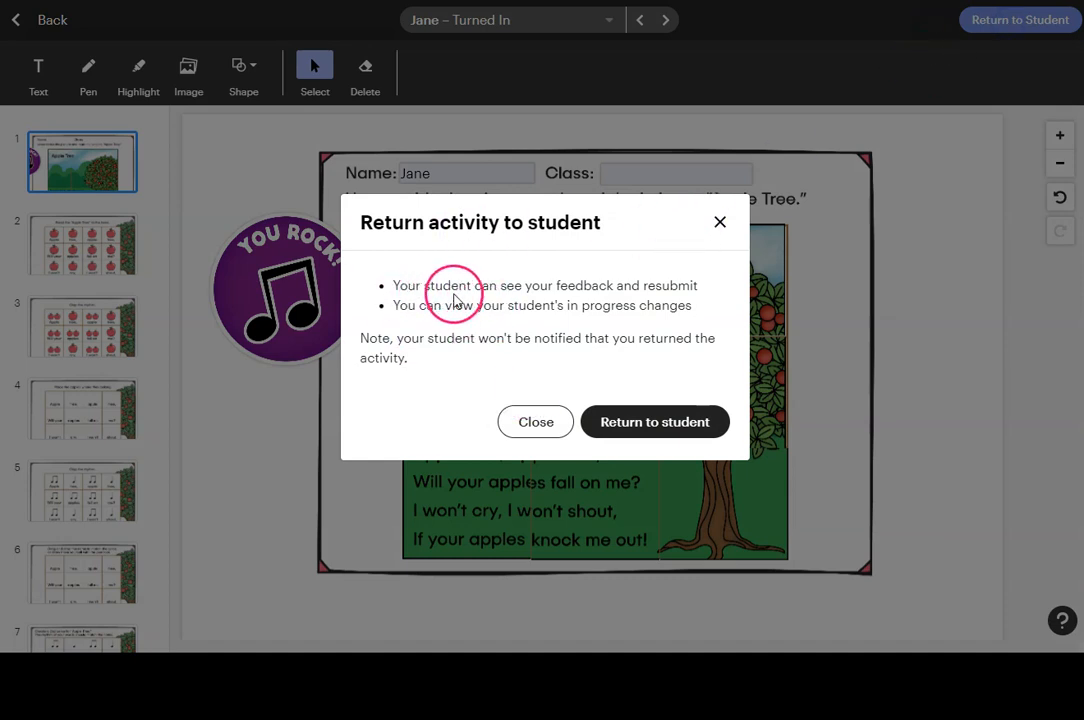
{"action": "left_click_drag", "start_coordinate": [614, 287], "coordinate": [698, 288]}
{"action": "left_click", "coordinate": [423, 309]}
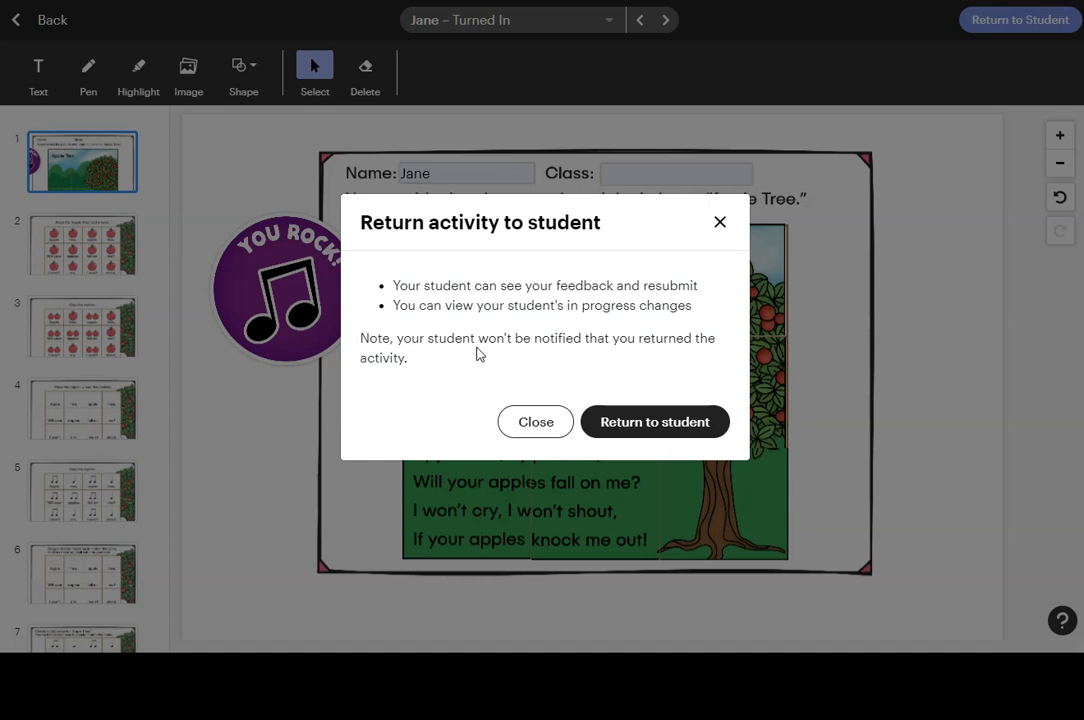
{"action": "left_click", "coordinate": [653, 428]}
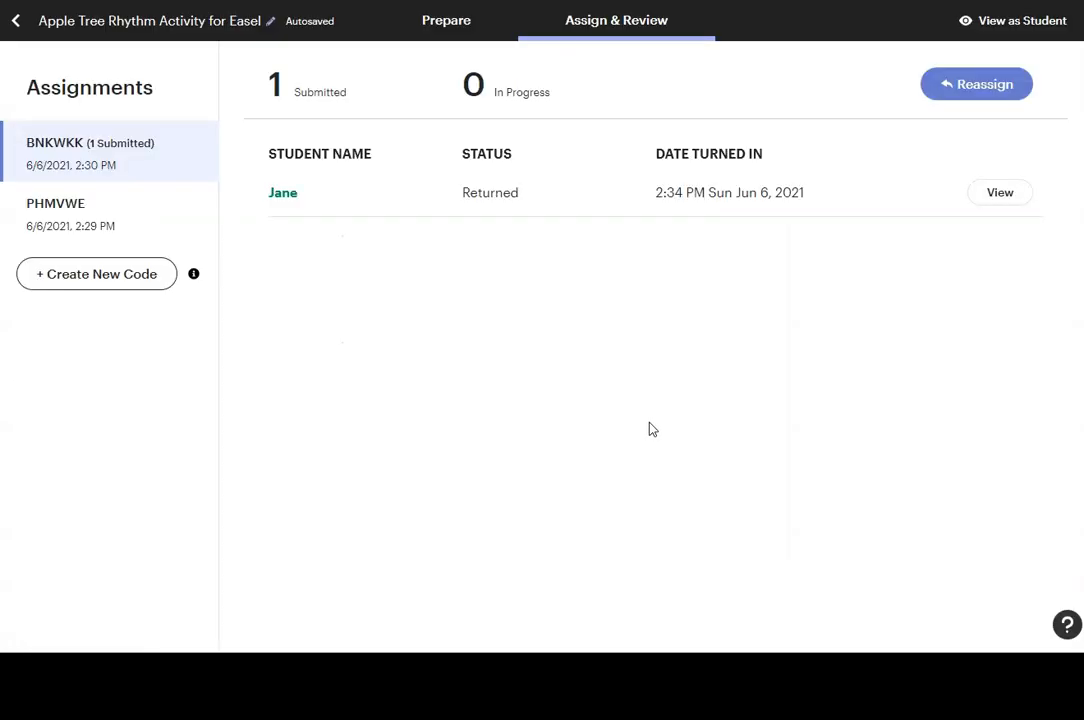
{"action": "left_click", "coordinate": [685, 223]}
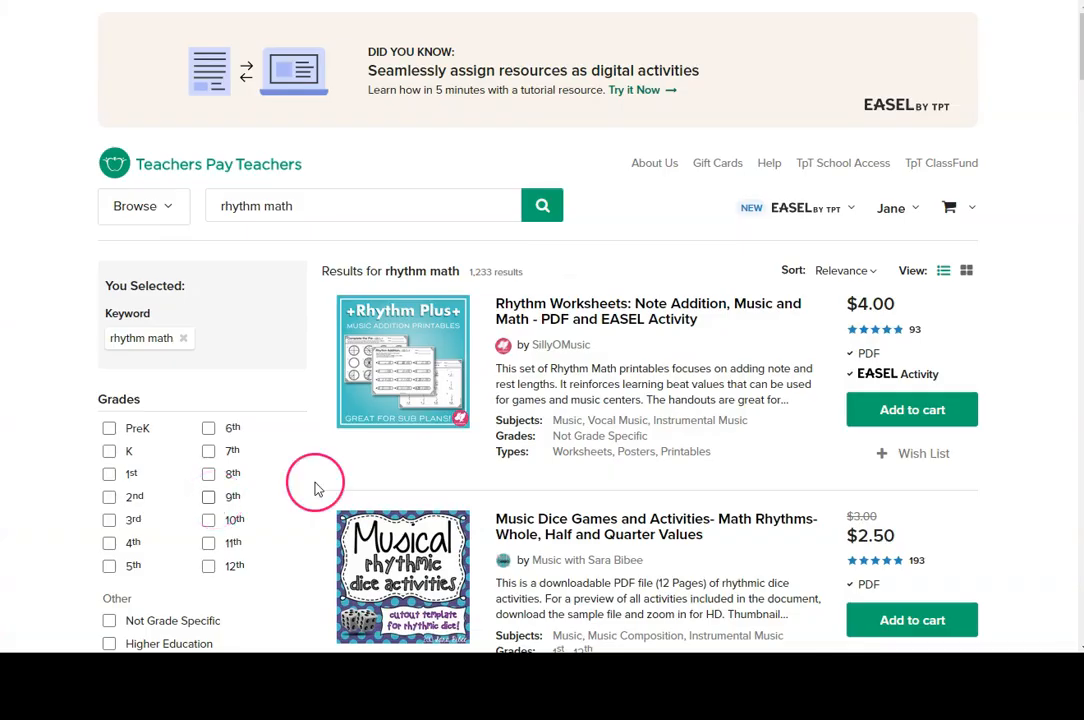
Open the "Rhythm Worksheets: Note Addition, Music and Math" listing from the rhythm math results and view its "Hop to the Leaves" thumbnail.
{"action": "left_click_drag", "start_coordinate": [852, 357], "coordinate": [932, 338]}
{"action": "left_click", "coordinate": [857, 366]}
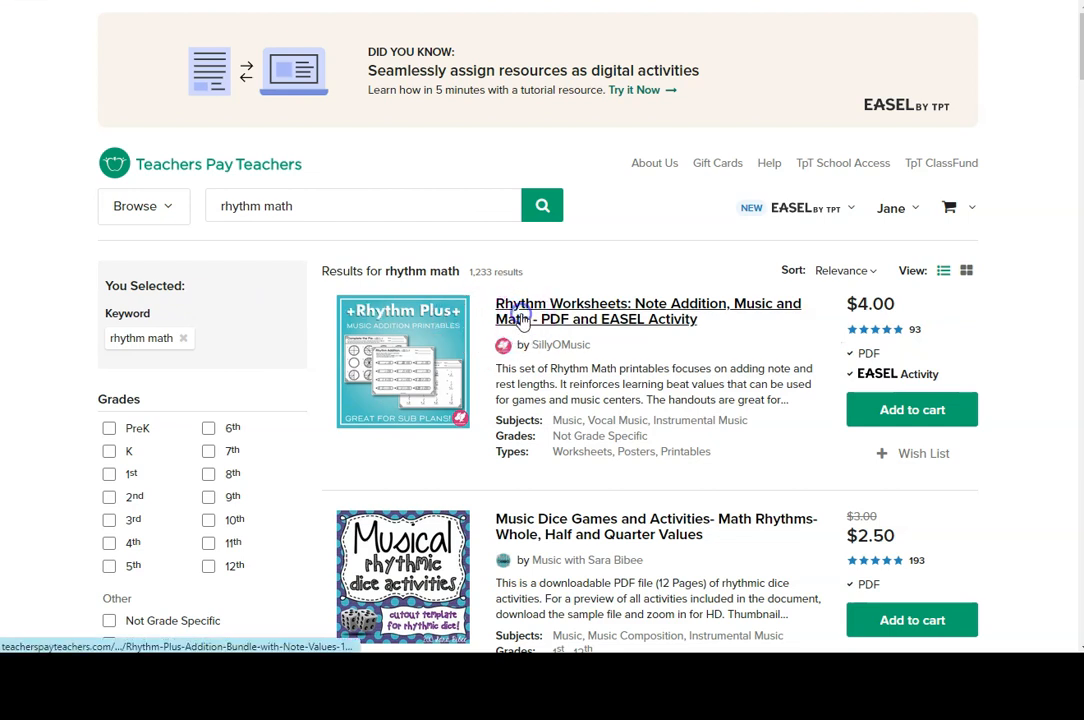
{"action": "left_click", "coordinate": [521, 316]}
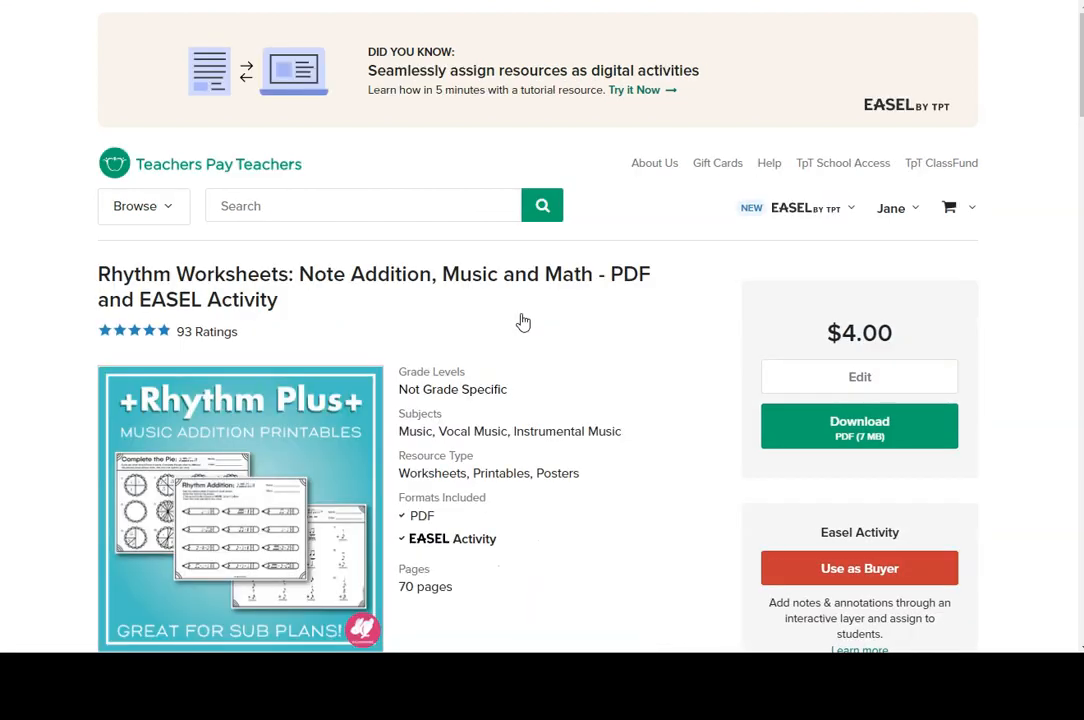
{"action": "scroll", "coordinate": [521, 321], "scroll_direction": "down", "scroll_amount": 3}
{"action": "scroll", "coordinate": [484, 356], "scroll_direction": "up", "scroll_amount": 2}
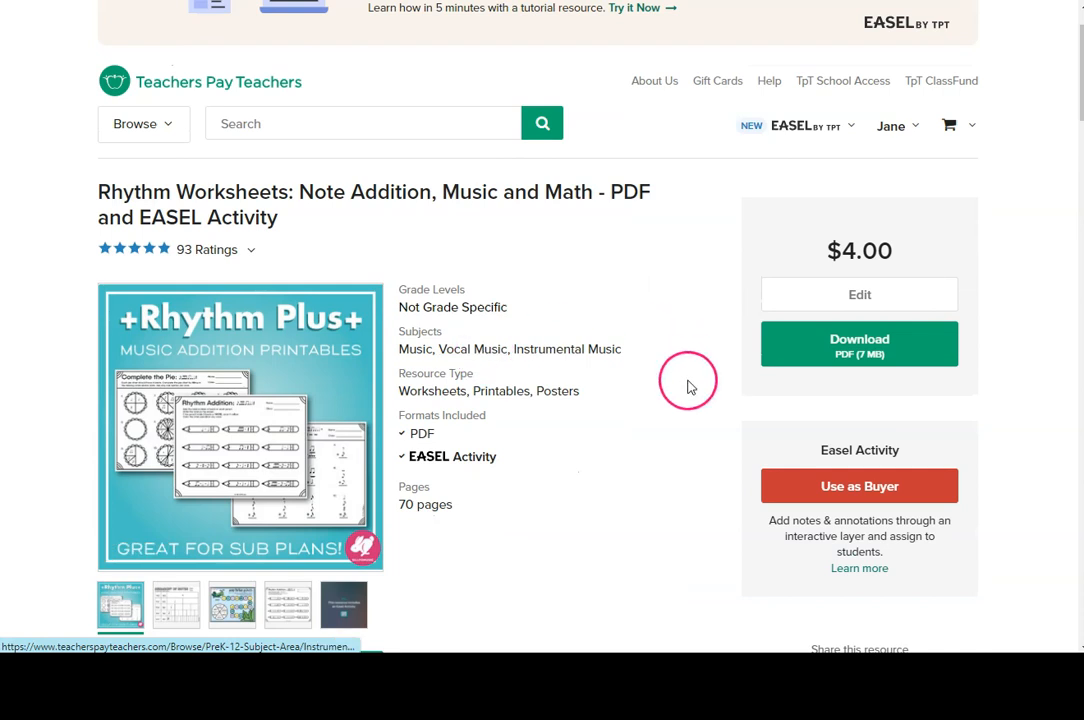
{"action": "scroll", "coordinate": [443, 496], "scroll_direction": "down", "scroll_amount": 2}
{"action": "left_click", "coordinate": [220, 460]}
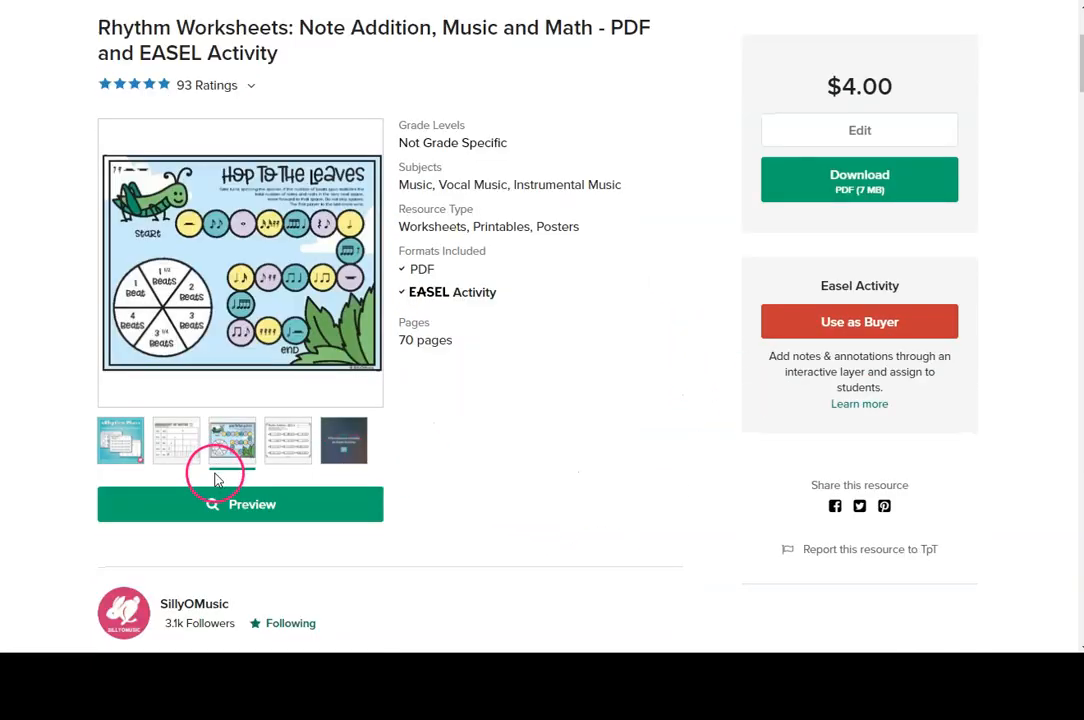
Look through the five-page preview of the Rhythm Worksheets resource to its end and close it.
{"action": "left_click", "coordinate": [230, 504]}
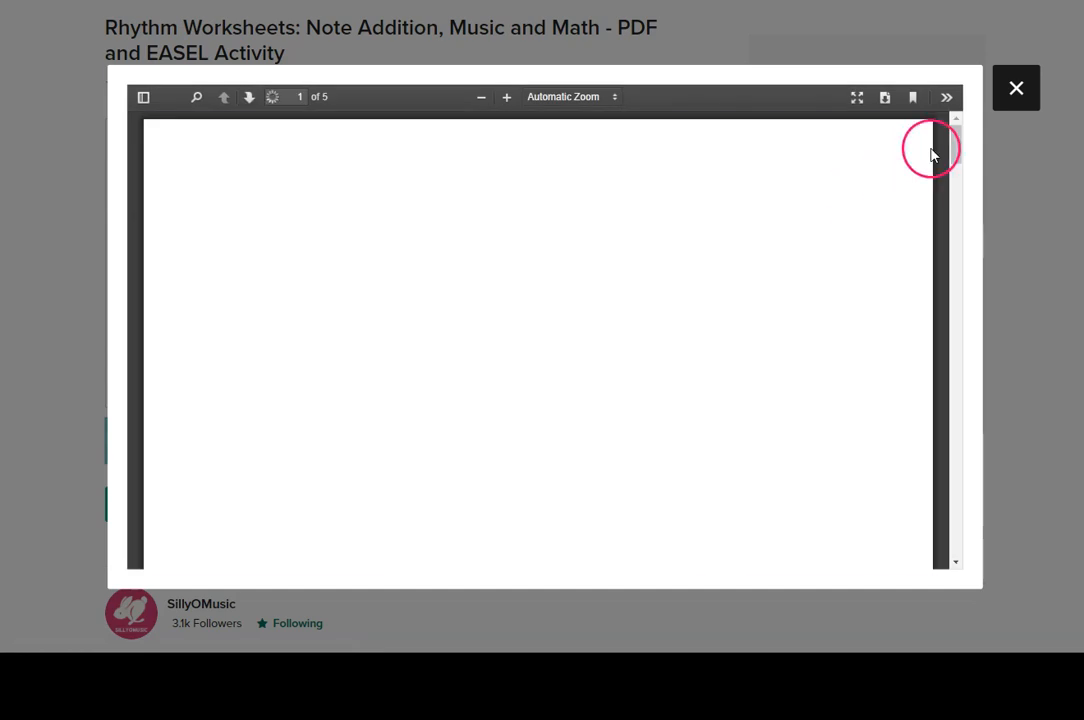
{"action": "scroll", "coordinate": [835, 310], "scroll_direction": "down", "scroll_amount": 6}
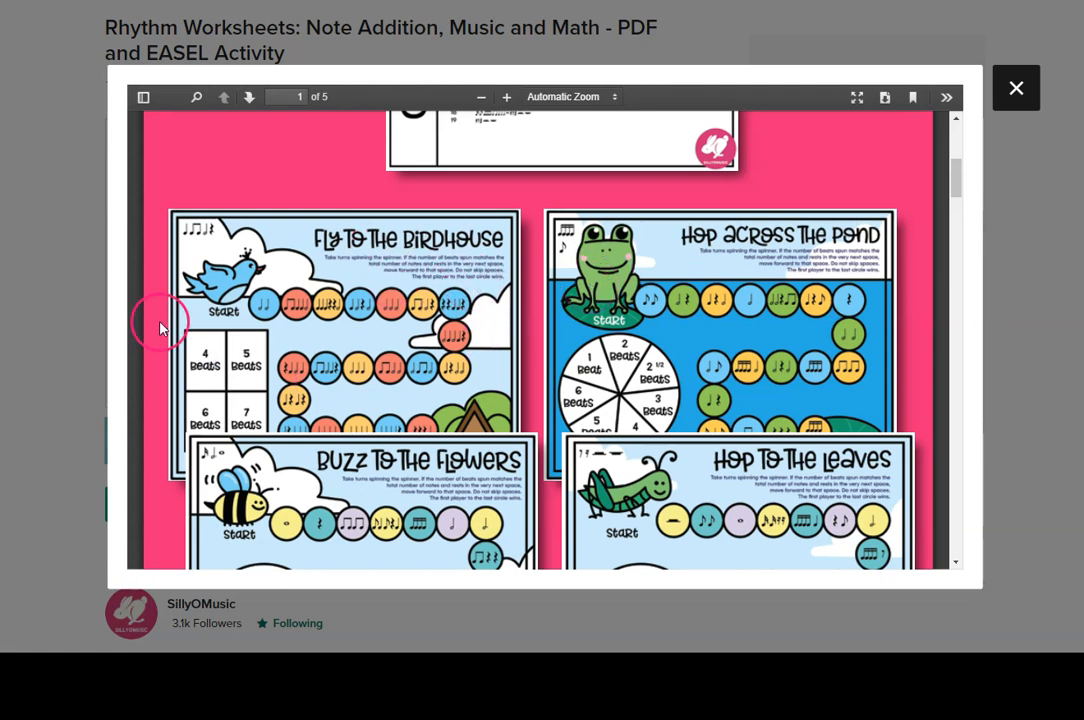
{"action": "scroll", "coordinate": [545, 311], "scroll_direction": "down", "scroll_amount": 3}
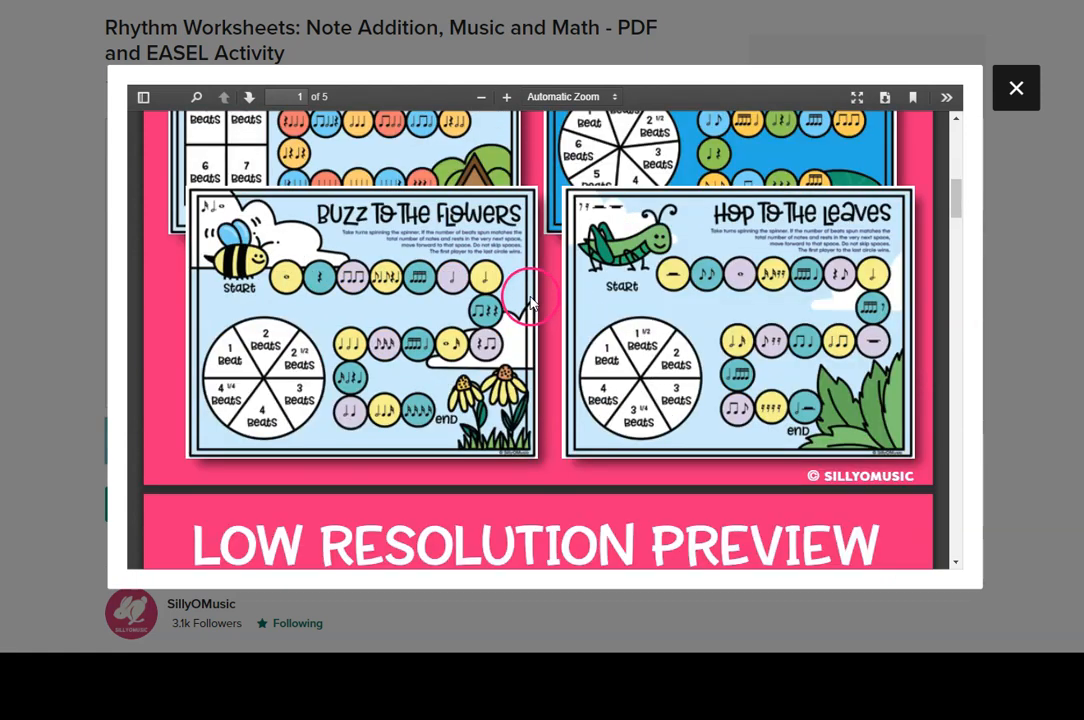
{"action": "scroll", "coordinate": [434, 316], "scroll_direction": "down", "scroll_amount": 20}
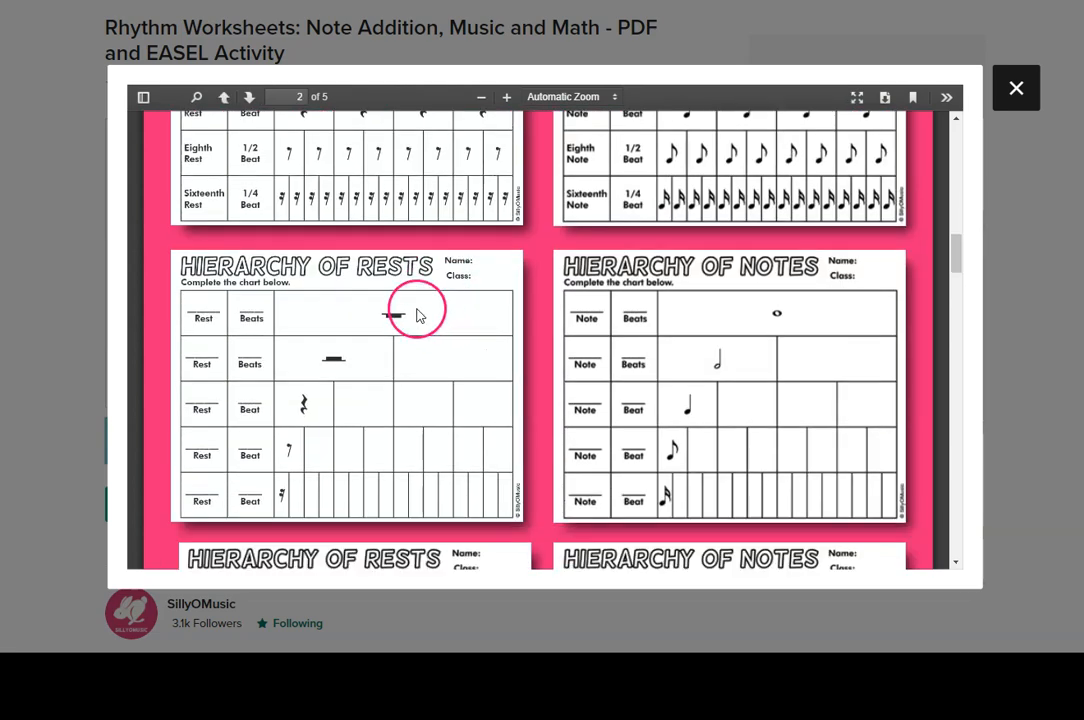
{"action": "scroll", "coordinate": [479, 311], "scroll_direction": "down", "scroll_amount": 20}
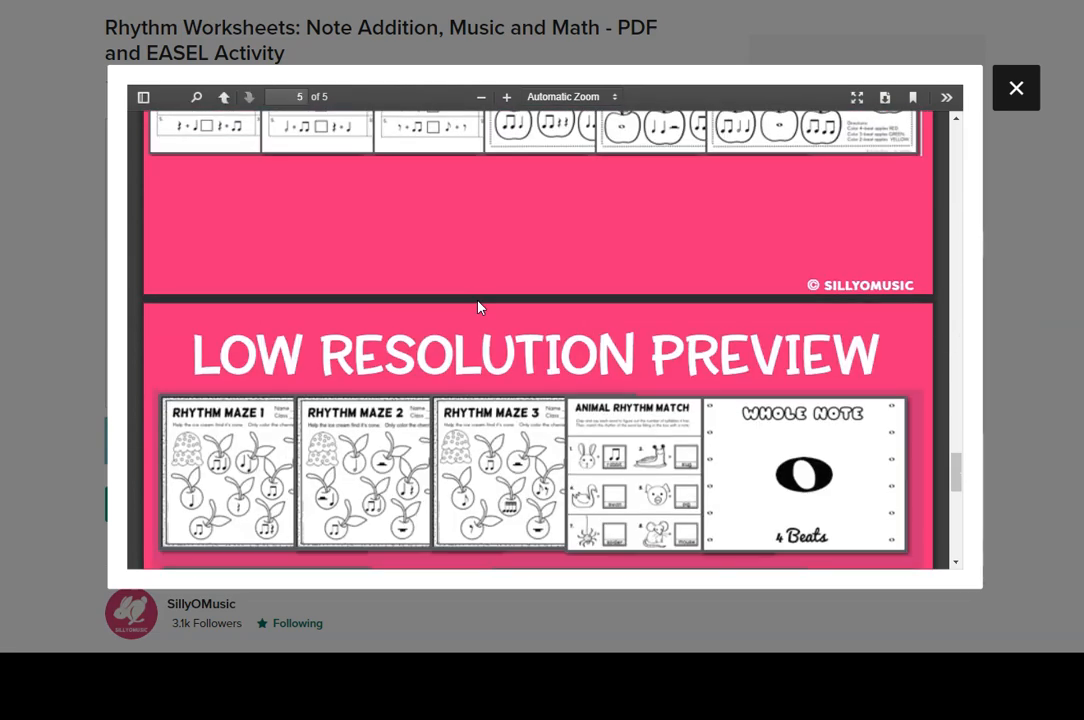
{"action": "scroll", "coordinate": [479, 307], "scroll_direction": "down", "scroll_amount": 6}
{"action": "left_click", "coordinate": [787, 237]}
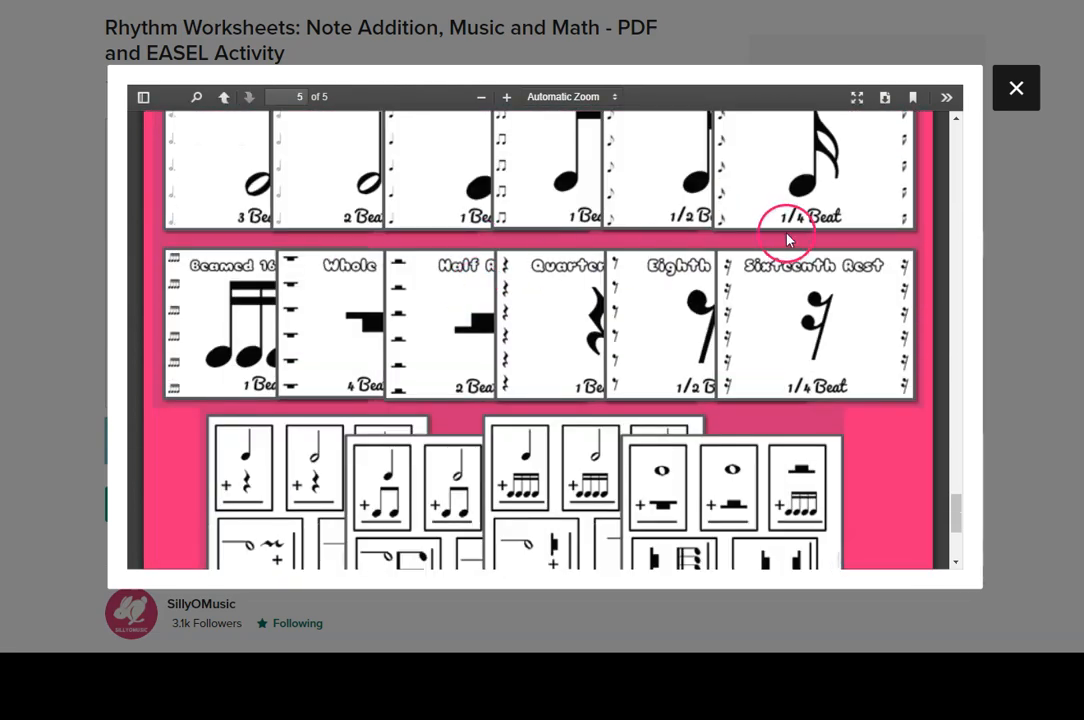
{"action": "scroll", "coordinate": [516, 349], "scroll_direction": "down", "scroll_amount": 5}
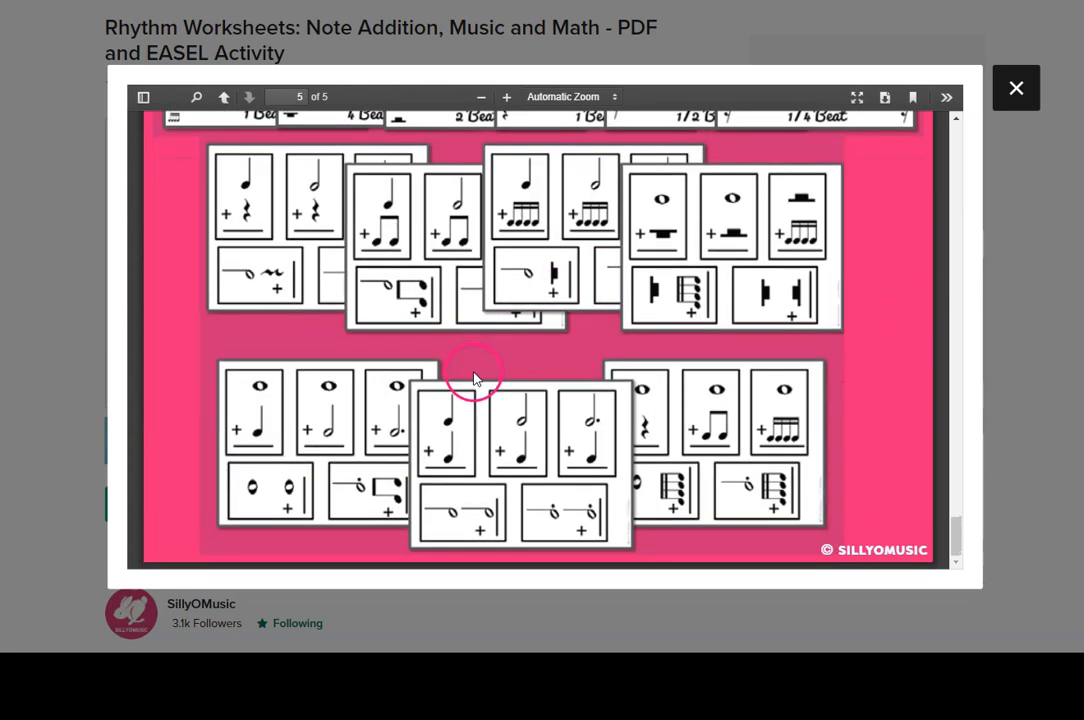
{"action": "left_click", "coordinate": [1022, 94]}
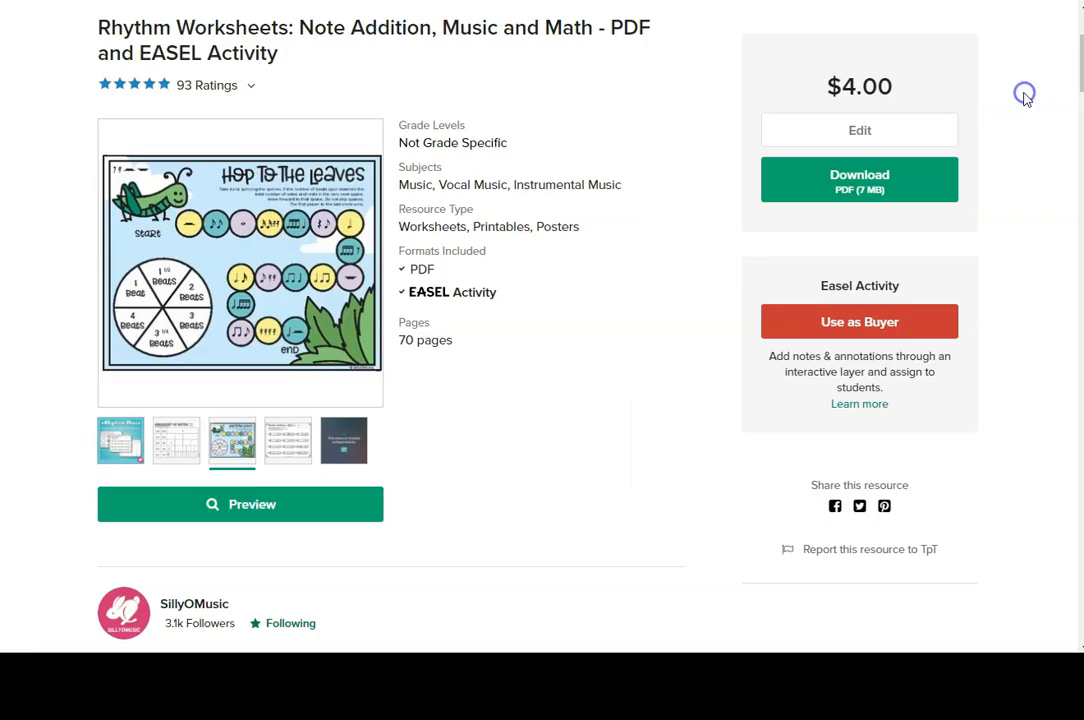
Open the resource's Easel activity as a buyer, look through its page thumbnails, and go back to page 1.
{"action": "left_click", "coordinate": [864, 199]}
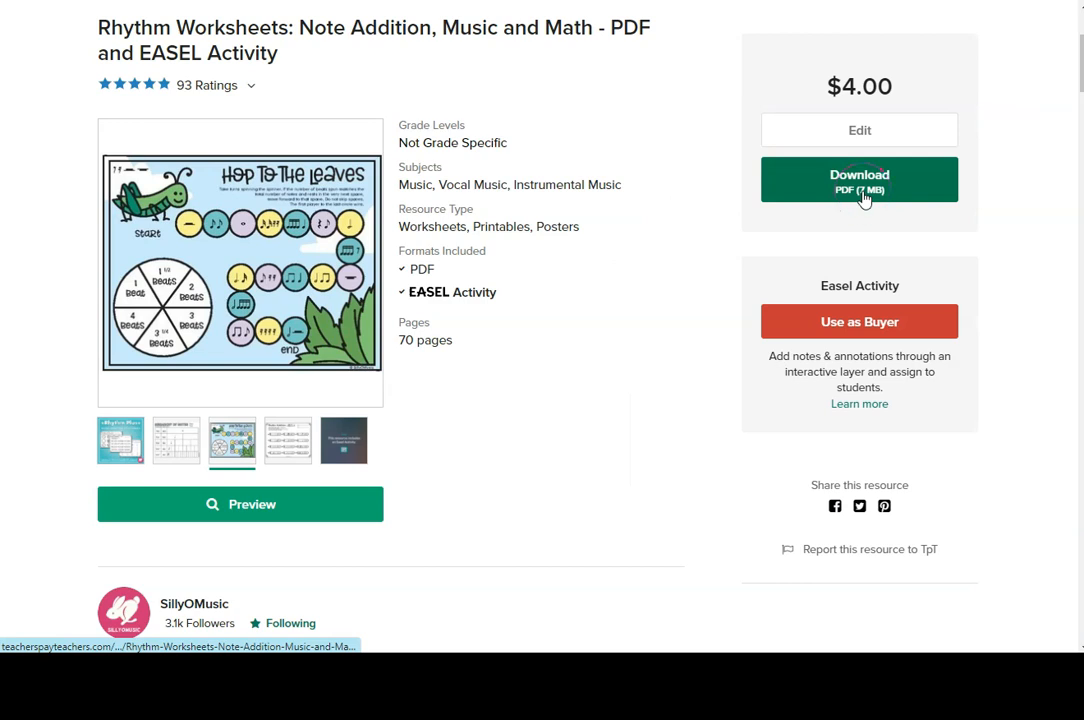
{"action": "left_click", "coordinate": [872, 274]}
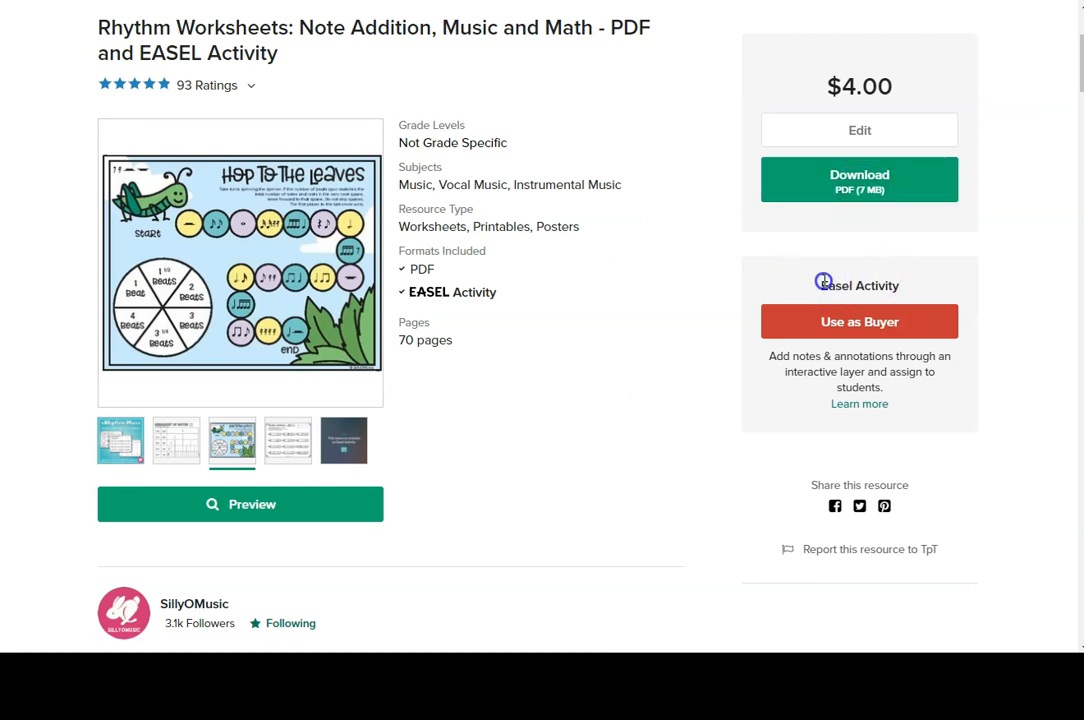
{"action": "left_click_drag", "start_coordinate": [823, 282], "coordinate": [939, 283]}
{"action": "left_click", "coordinate": [860, 312]}
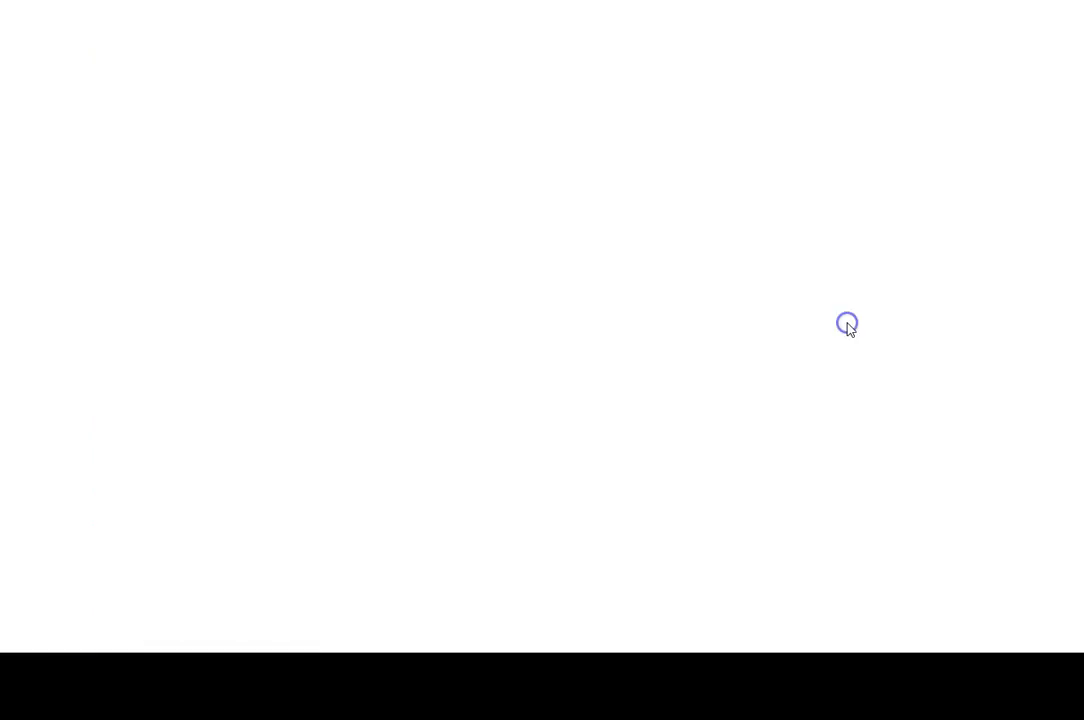
{"action": "left_click", "coordinate": [652, 228]}
{"action": "left_click", "coordinate": [460, 226]}
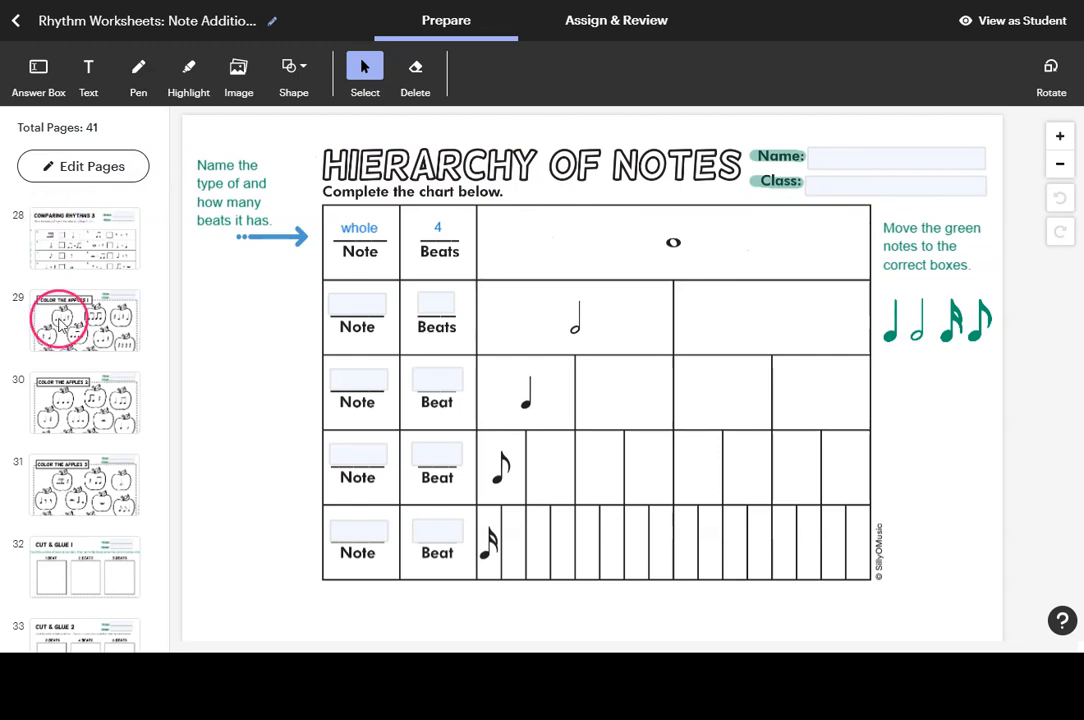
{"action": "scroll", "coordinate": [58, 322], "scroll_direction": "up", "scroll_amount": 15}
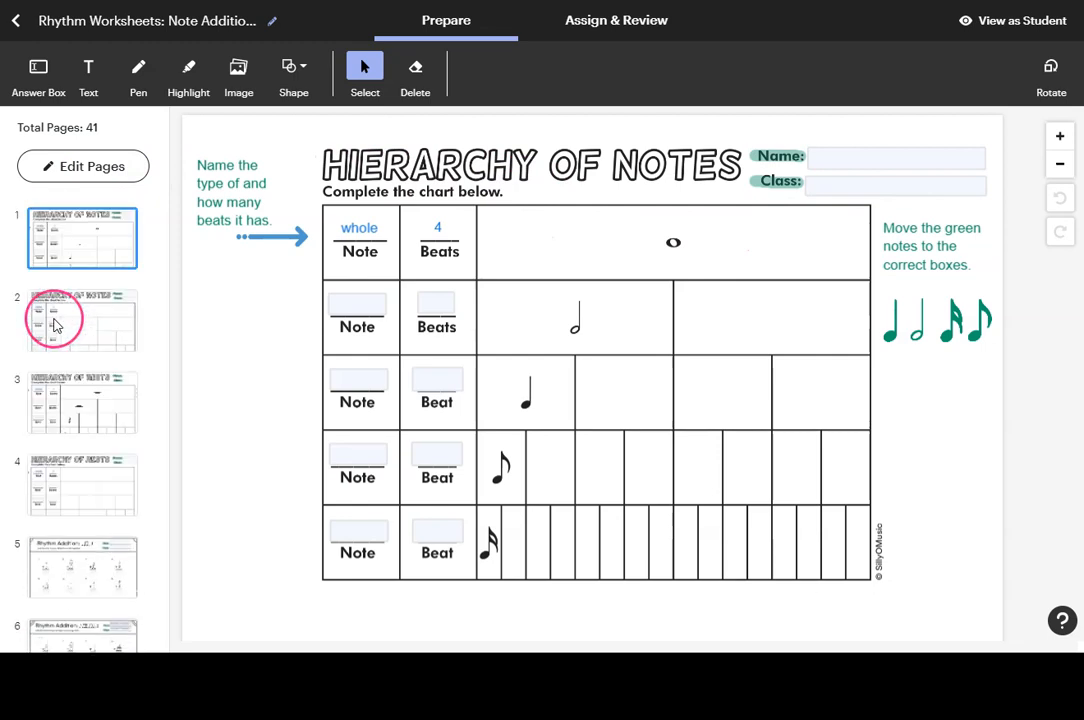
{"action": "left_click", "coordinate": [41, 234]}
Examine all pages of the activity in the page editing overview and leave it without changes.
{"action": "left_click", "coordinate": [76, 172]}
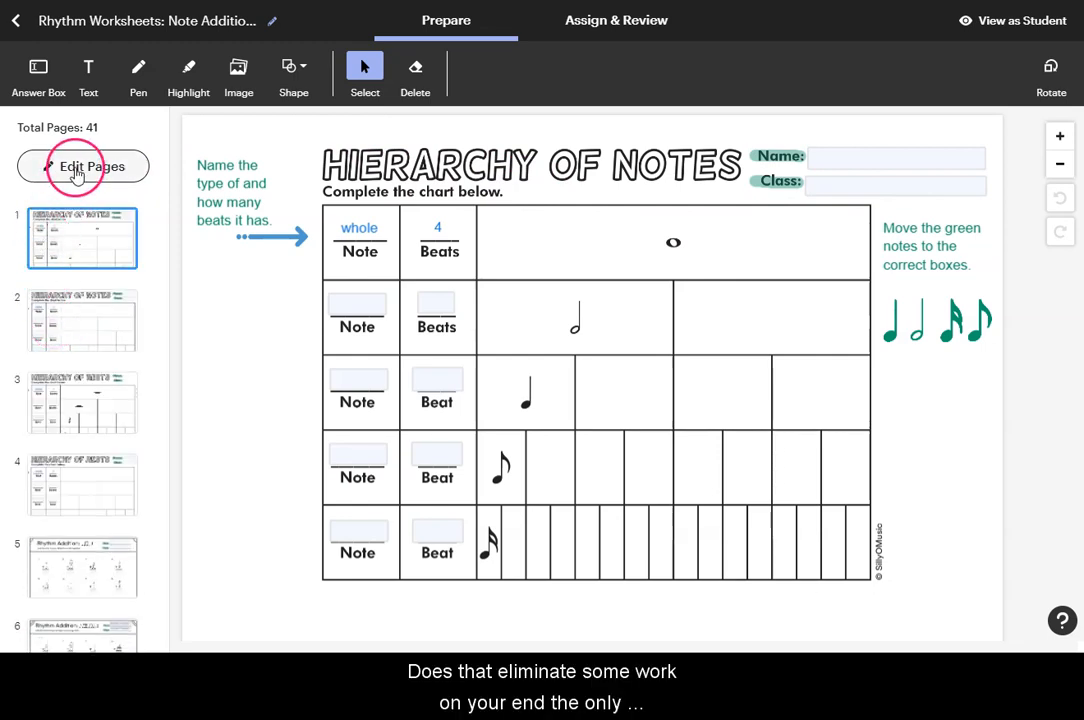
{"action": "left_click", "coordinate": [77, 173]}
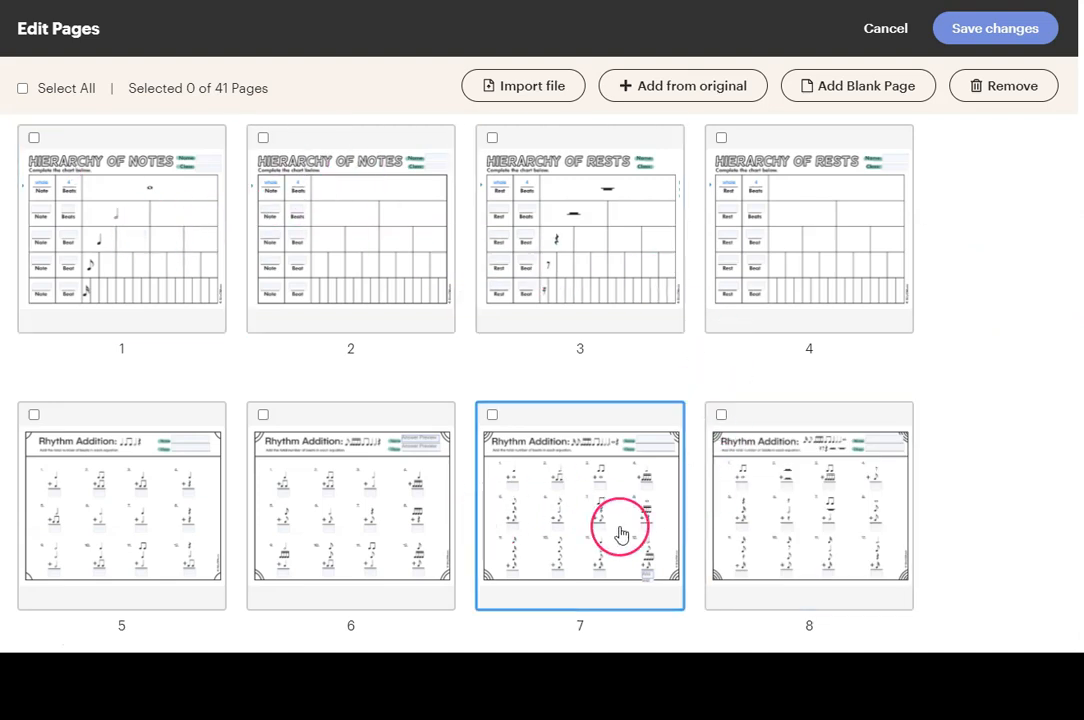
{"action": "scroll", "coordinate": [620, 480], "scroll_direction": "down", "scroll_amount": 3}
{"action": "scroll", "coordinate": [605, 410], "scroll_direction": "down", "scroll_amount": 20}
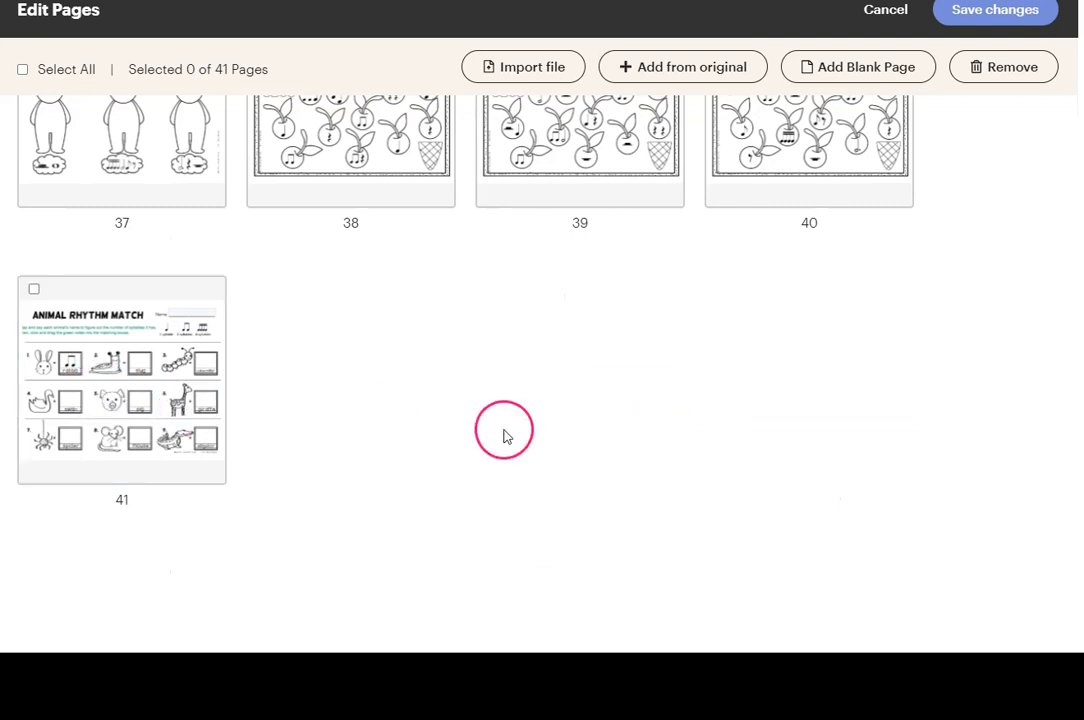
{"action": "scroll", "coordinate": [506, 436], "scroll_direction": "up", "scroll_amount": 5}
{"action": "scroll", "coordinate": [503, 437], "scroll_direction": "up", "scroll_amount": 15}
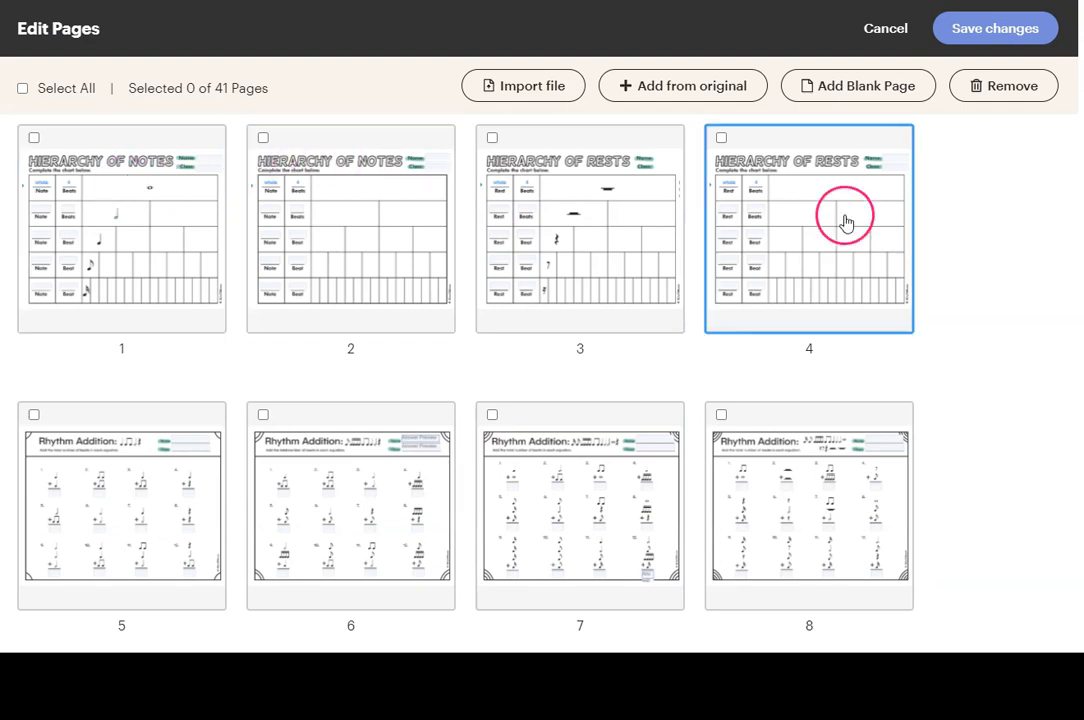
{"action": "left_click", "coordinate": [880, 30]}
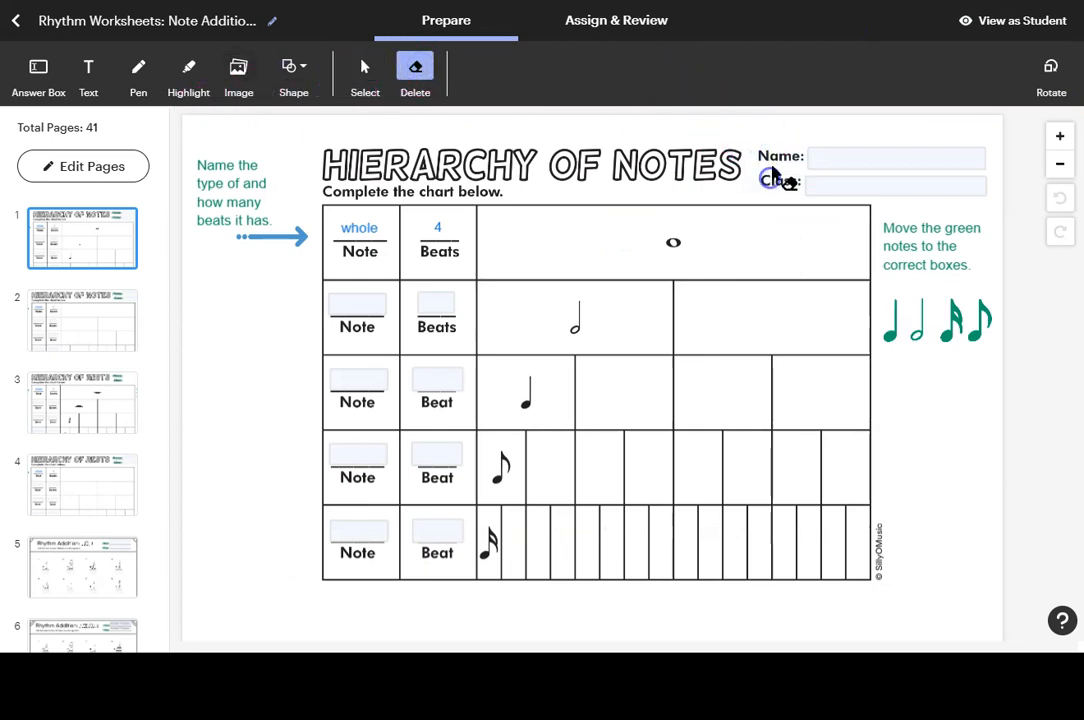
Delete the green highlights behind Name and Class and the Name answer box on the first Hierarchy of Notes worksheet.
{"action": "left_click", "coordinate": [813, 150]}
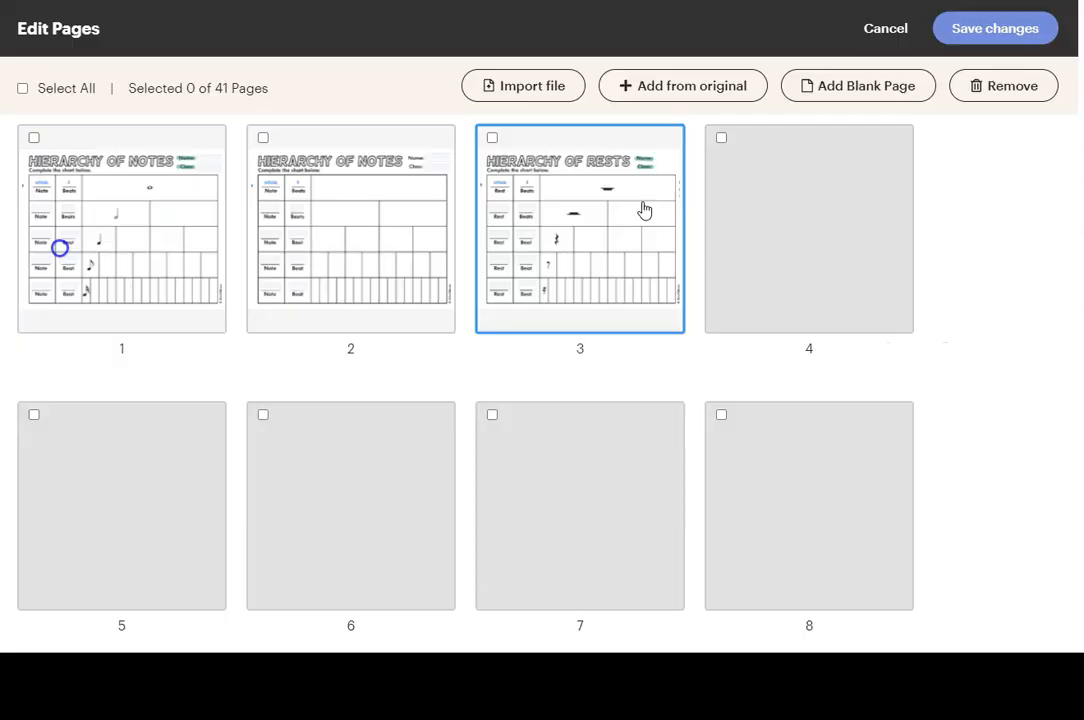
Add page 2 of the original resource, the completed Hierarchy of Notes chart, to the activity.
{"action": "left_click", "coordinate": [868, 535]}
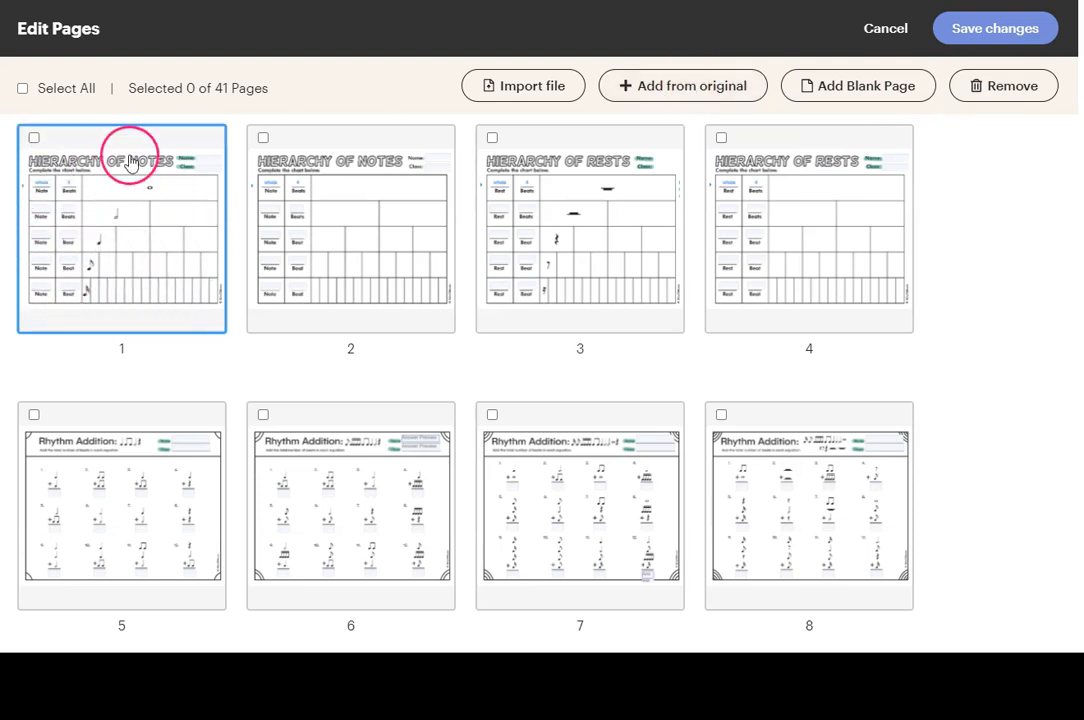
{"action": "left_click", "coordinate": [656, 112]}
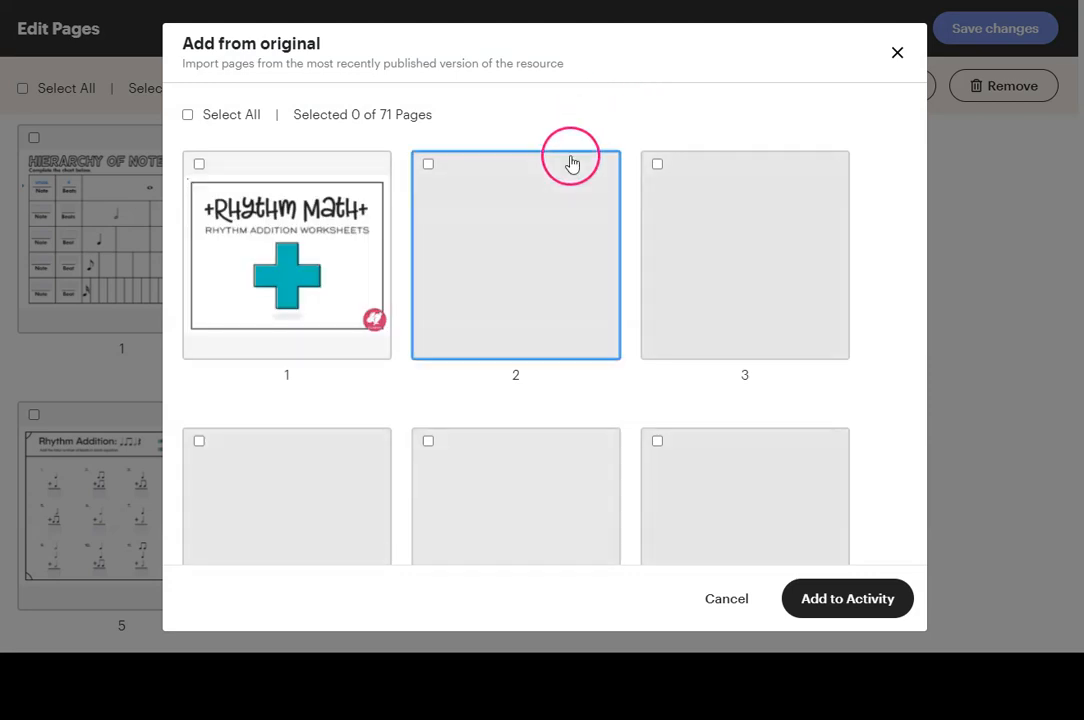
{"action": "left_click", "coordinate": [502, 237]}
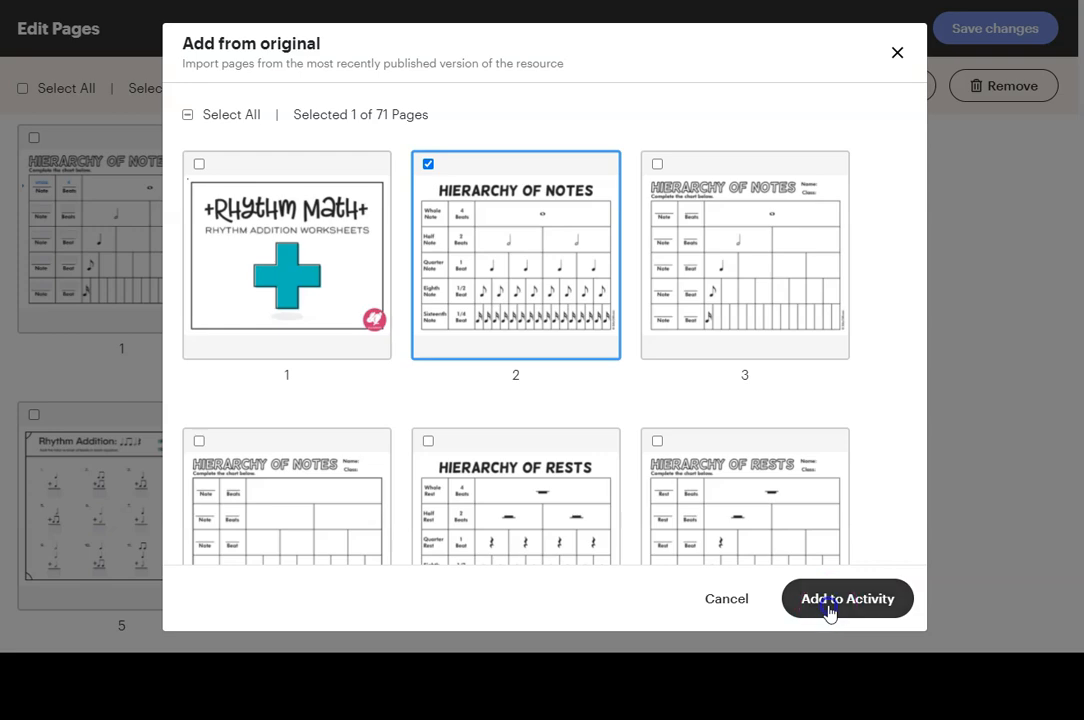
{"action": "left_click", "coordinate": [828, 612]}
Move the added Hierarchy of Notes chart from the end of the activity to the first position and save the page changes.
{"action": "scroll", "coordinate": [356, 368], "scroll_direction": "down", "scroll_amount": 6}
{"action": "scroll", "coordinate": [404, 375], "scroll_direction": "down", "scroll_amount": 15}
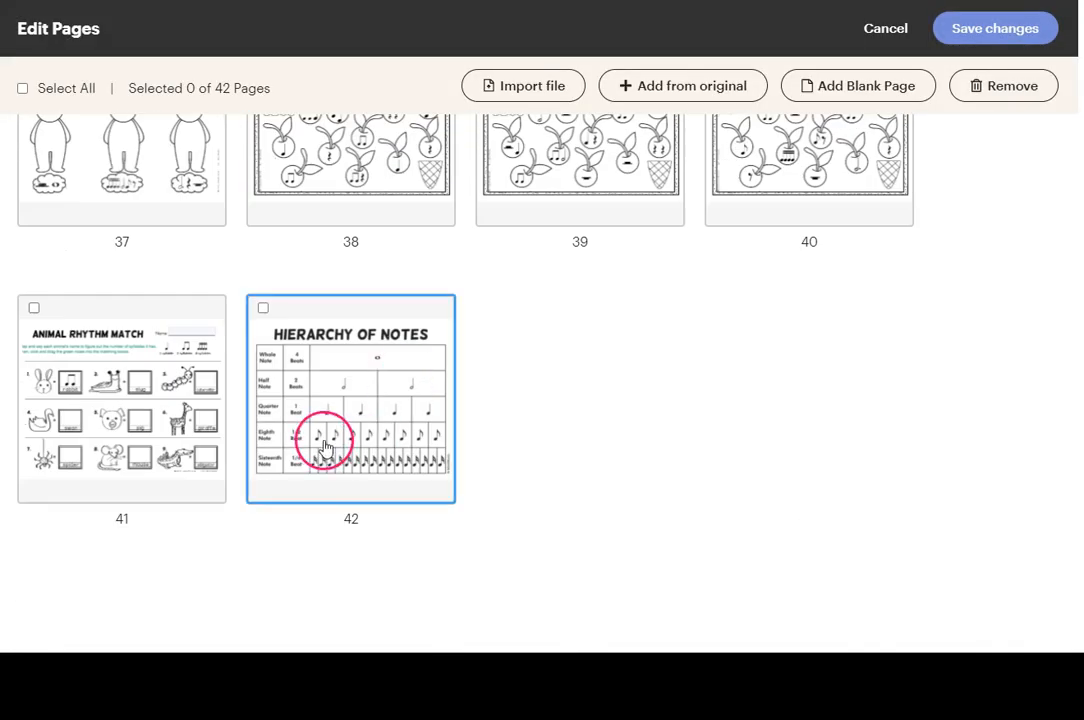
{"action": "left_click", "coordinate": [265, 310]}
{"action": "left_click", "coordinate": [511, 318]}
{"action": "left_click", "coordinate": [400, 390]}
{"action": "left_click_drag", "start_coordinate": [318, 358], "coordinate": [95, 152]}
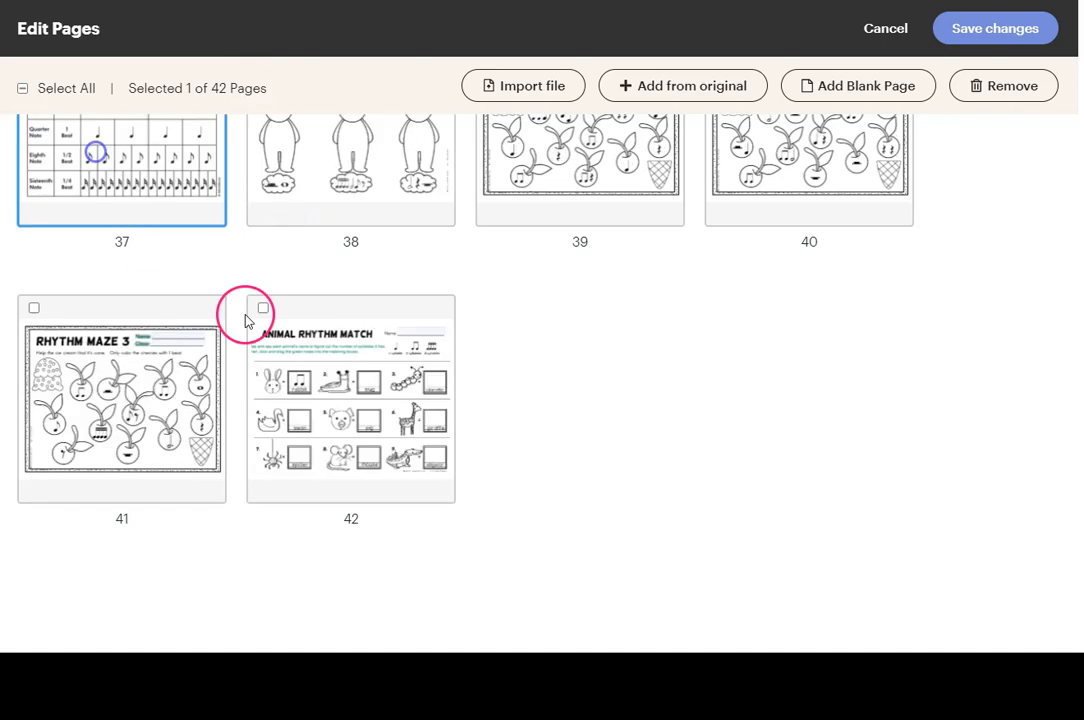
{"action": "scroll", "coordinate": [248, 320], "scroll_direction": "up", "scroll_amount": 3}
{"action": "left_click_drag", "start_coordinate": [77, 429], "coordinate": [162, 215]}
{"action": "scroll", "coordinate": [249, 319], "scroll_direction": "up", "scroll_amount": 3}
{"action": "left_click_drag", "start_coordinate": [130, 430], "coordinate": [154, 173]}
{"action": "scroll", "coordinate": [141, 467], "scroll_direction": "up", "scroll_amount": 4}
{"action": "left_click_drag", "start_coordinate": [141, 496], "coordinate": [117, 160]}
{"action": "left_click_drag", "start_coordinate": [111, 587], "coordinate": [140, 306]}
{"action": "scroll", "coordinate": [110, 560], "scroll_direction": "up", "scroll_amount": 1}
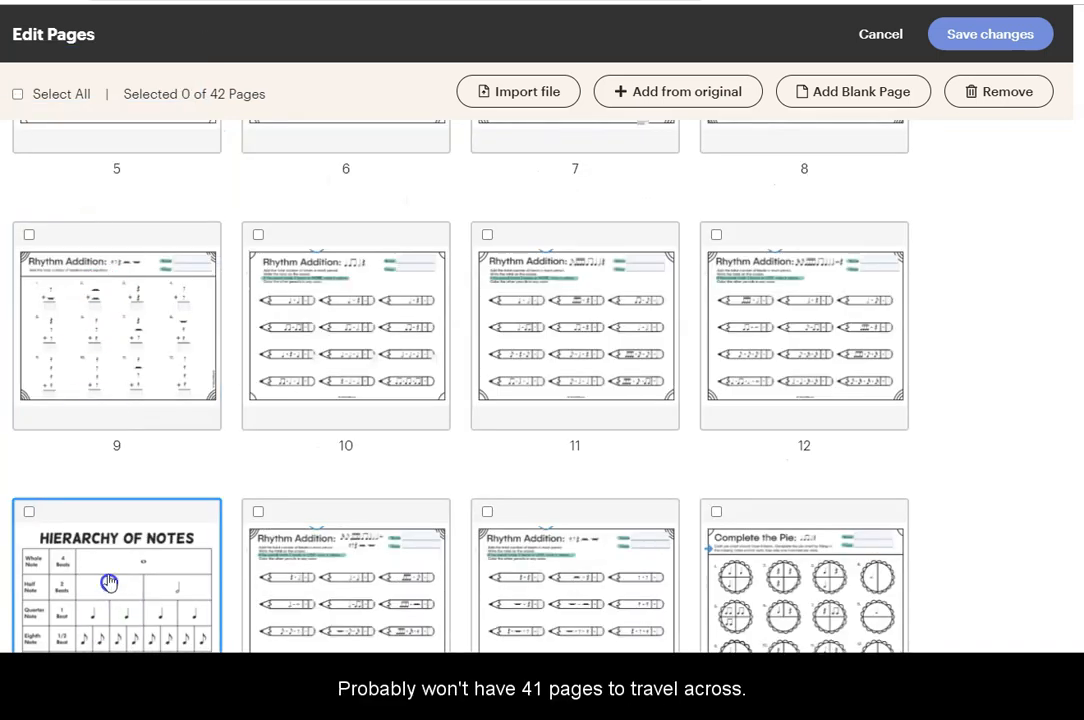
{"action": "left_click", "coordinate": [77, 598]}
{"action": "left_click_drag", "start_coordinate": [77, 598], "coordinate": [137, 224]}
{"action": "scroll", "coordinate": [188, 384], "scroll_direction": "up", "scroll_amount": 2}
{"action": "left_click_drag", "start_coordinate": [95, 544], "coordinate": [112, 213]}
{"action": "scroll", "coordinate": [237, 378], "scroll_direction": "up", "scroll_amount": 2}
{"action": "left_click_drag", "start_coordinate": [101, 499], "coordinate": [110, 235]}
{"action": "left_click", "coordinate": [738, 140]}
{"action": "left_click", "coordinate": [110, 174]}
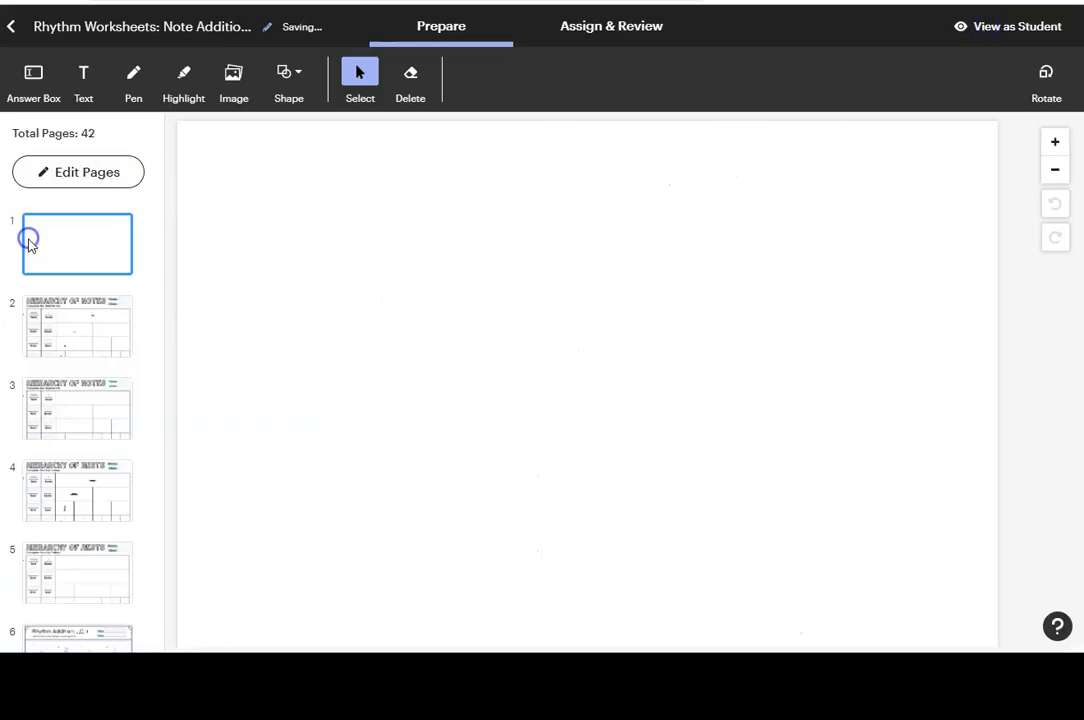
Compare the completed Hierarchy of Notes chart on page 1 with the fill-in worksheet on page 2.
{"action": "left_click", "coordinate": [80, 248]}
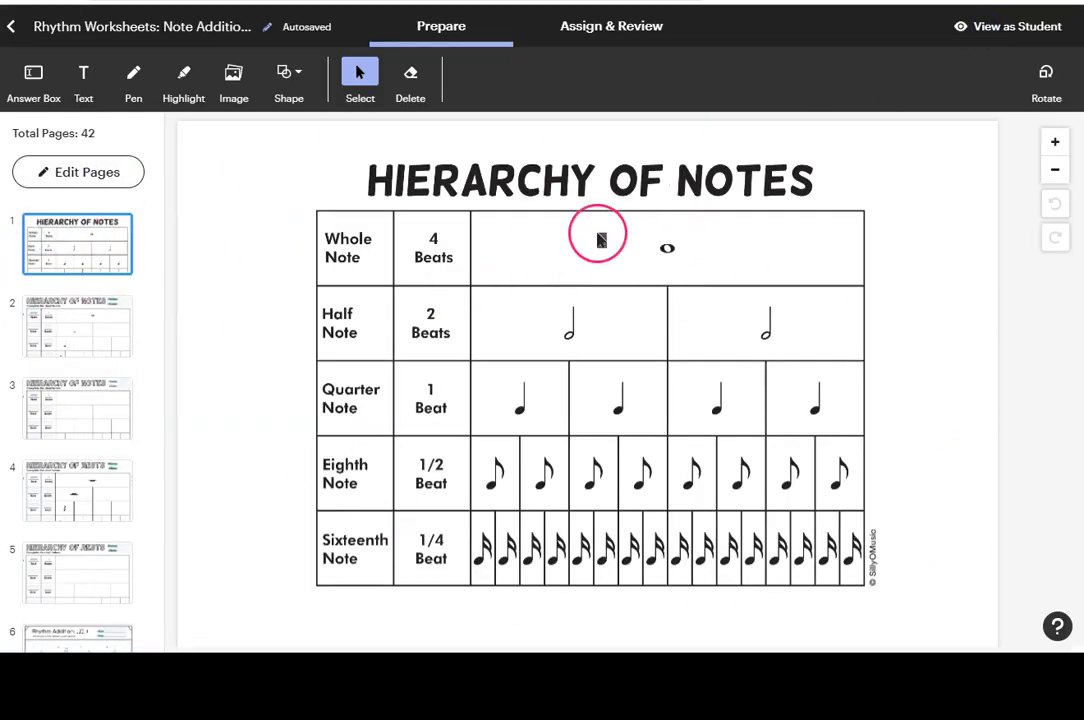
{"action": "left_click", "coordinate": [73, 356]}
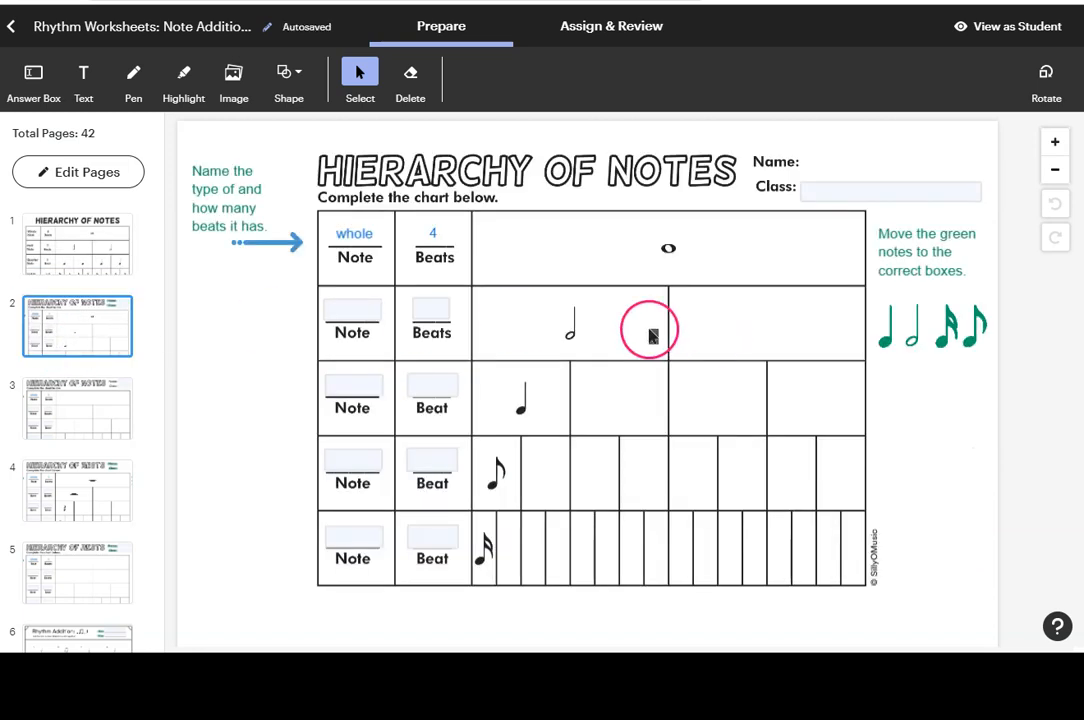
{"action": "left_click", "coordinate": [78, 246]}
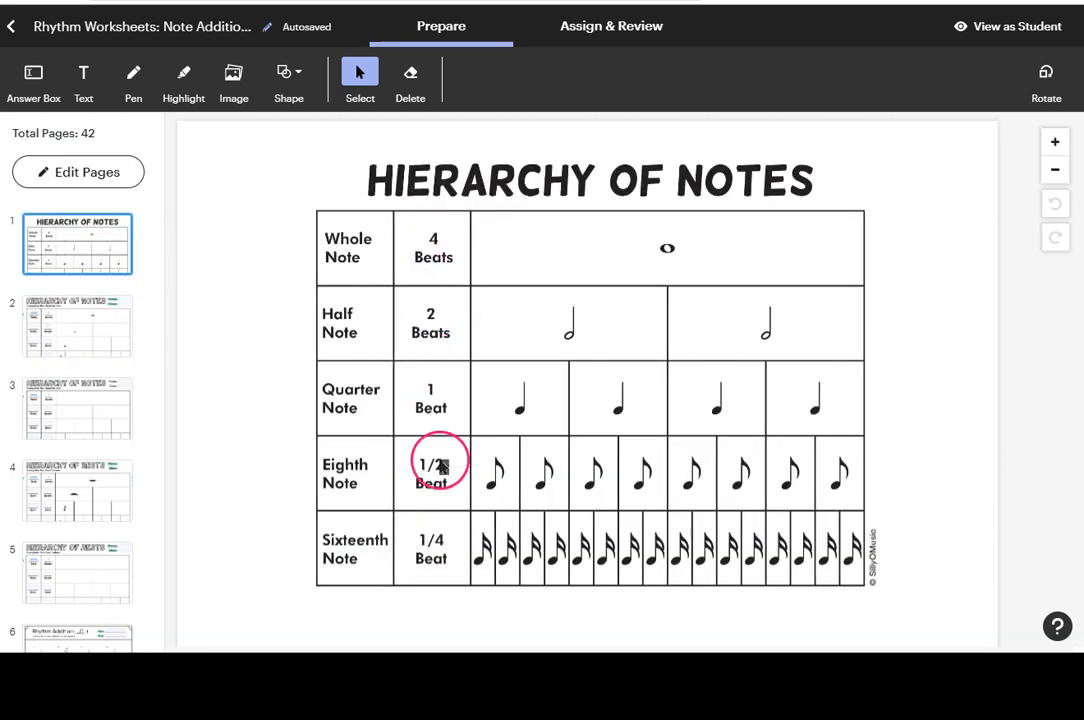
{"action": "left_click", "coordinate": [64, 352]}
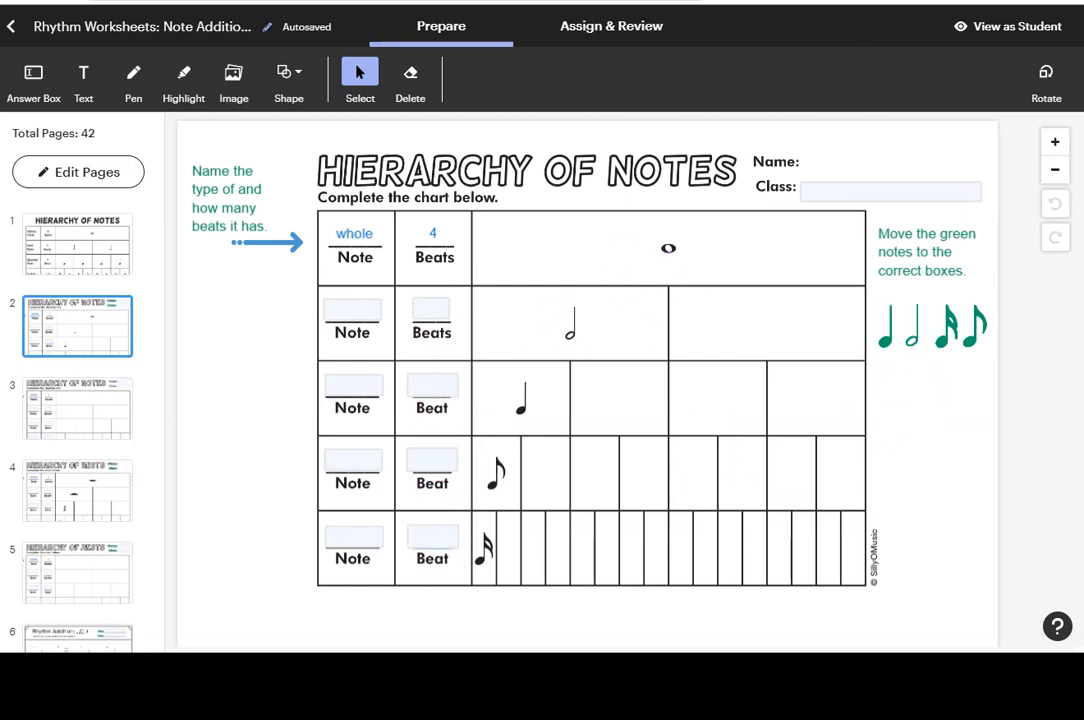
Preview the activity as a student, examine the chart on page 1 at a smaller zoom, and advance to page 2.
{"action": "left_click", "coordinate": [1015, 30]}
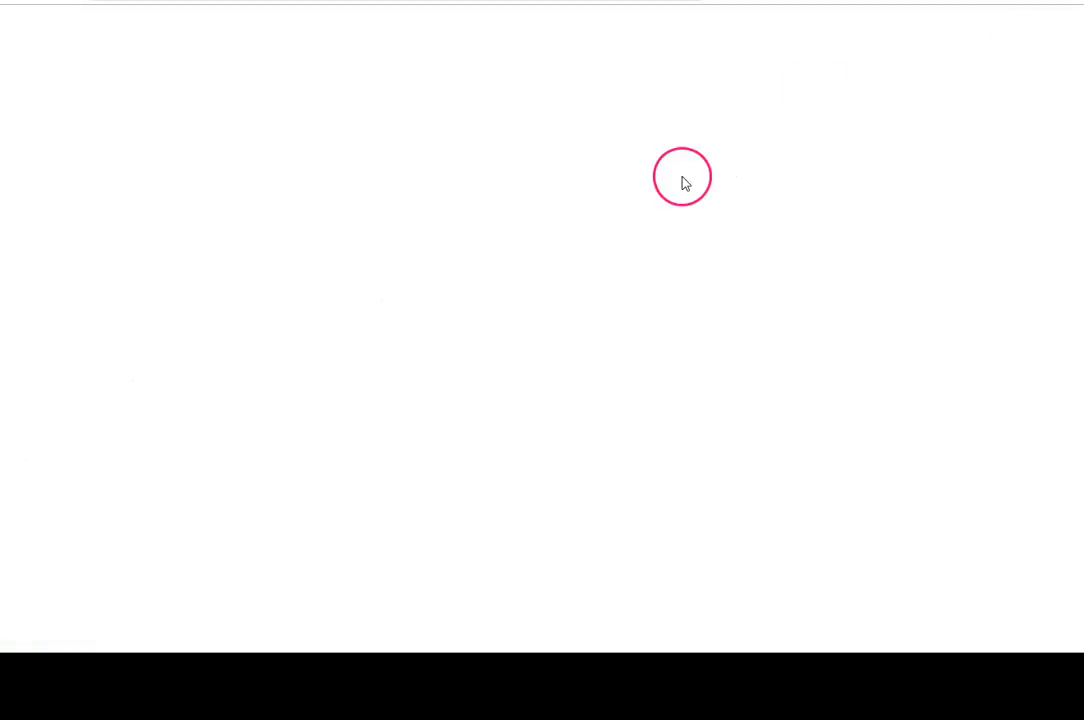
{"action": "scroll", "coordinate": [660, 567], "scroll_direction": "down", "scroll_amount": 2}
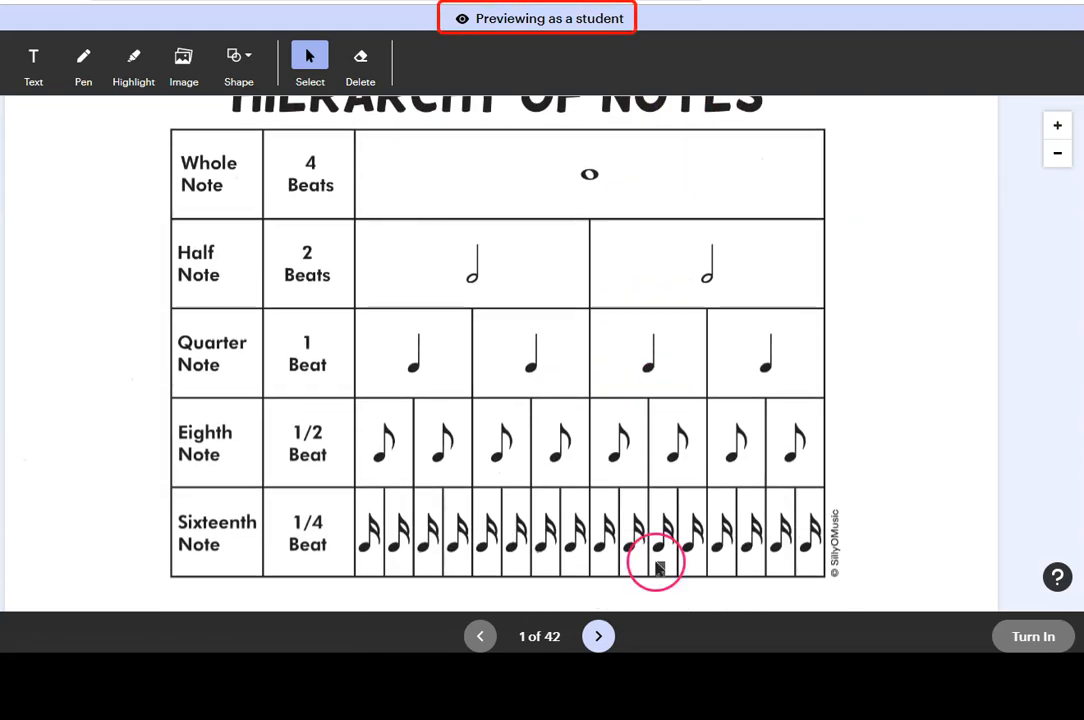
{"action": "scroll", "coordinate": [467, 249], "scroll_direction": "up", "scroll_amount": 1}
{"action": "scroll", "coordinate": [503, 382], "scroll_direction": "down", "scroll_amount": 1}
{"action": "scroll", "coordinate": [513, 430], "scroll_direction": "up", "scroll_amount": 1}
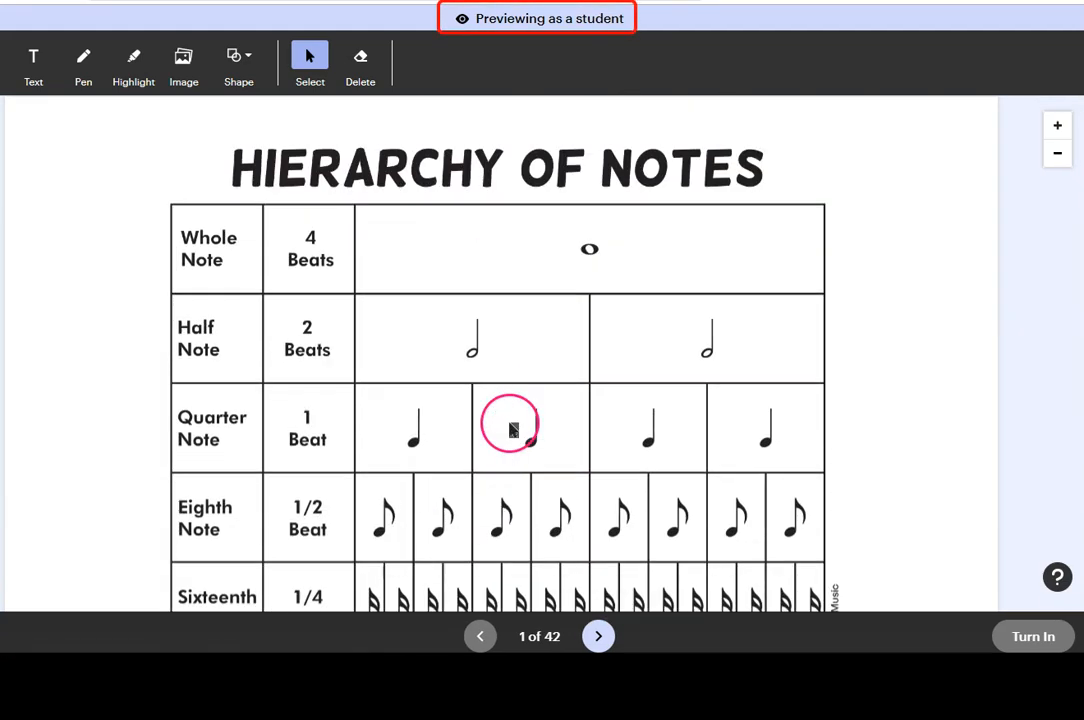
{"action": "left_click", "coordinate": [1057, 153]}
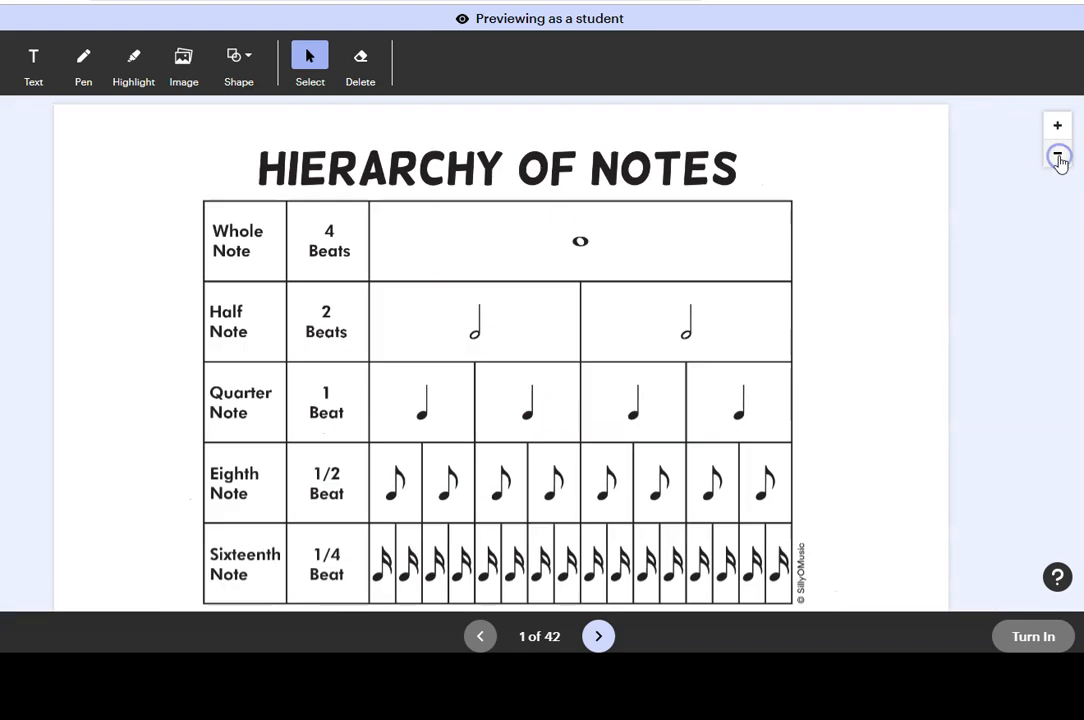
{"action": "left_click", "coordinate": [1058, 155]}
{"action": "left_click", "coordinate": [598, 636]}
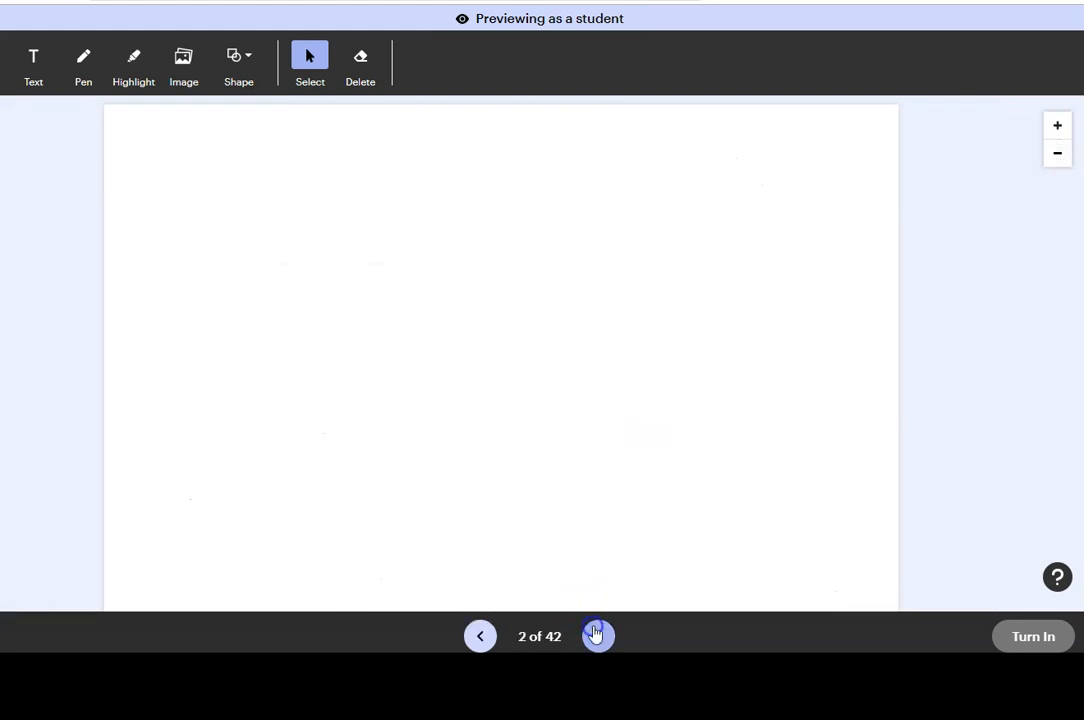
Label the chart's second row as a half note with 2 beats.
{"action": "left_click", "coordinate": [290, 281]}
{"action": "type", "text": "half"}
{"action": "left_click", "coordinate": [334, 287]}
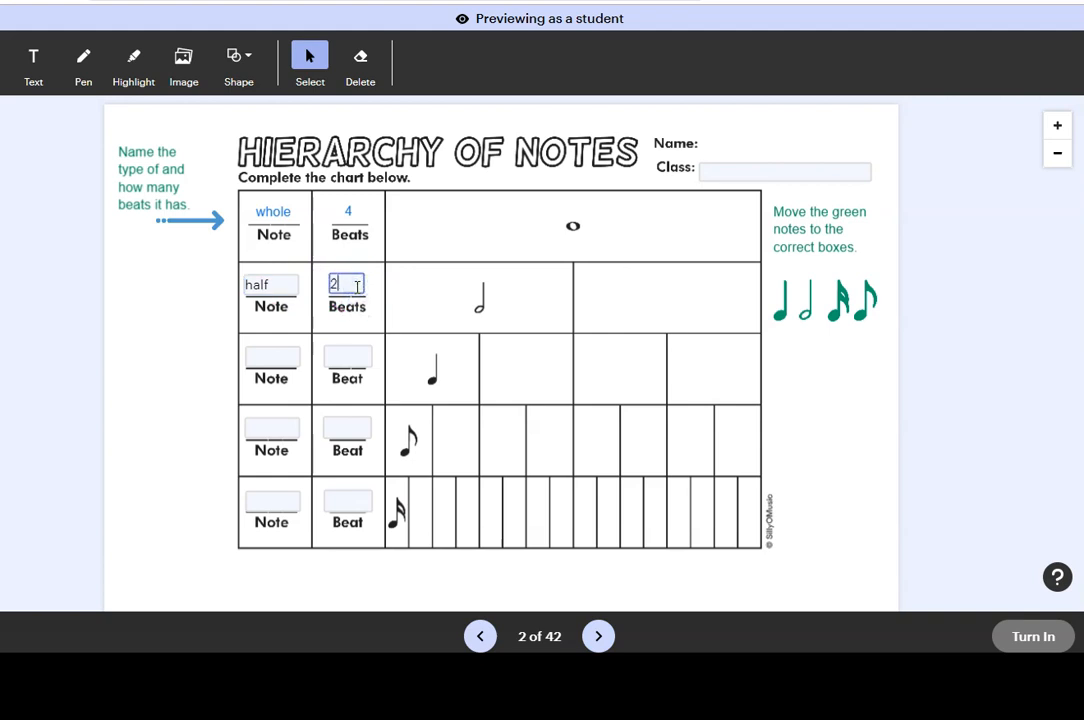
{"action": "type", "text": "2"}
{"action": "left_click", "coordinate": [846, 403]}
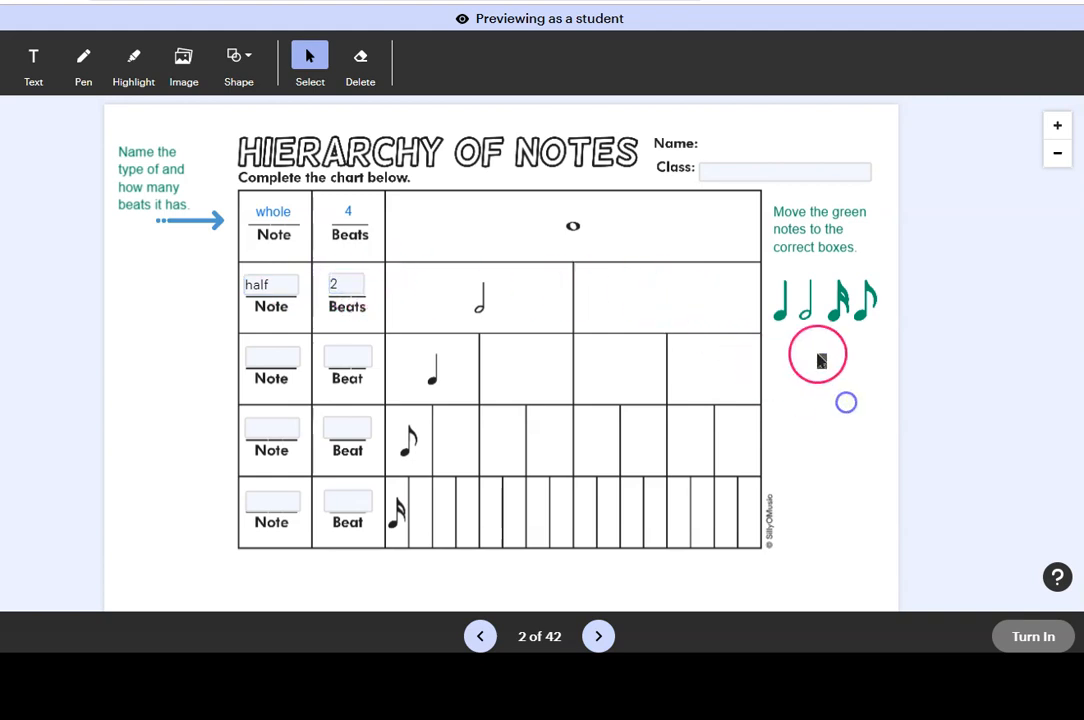
Move a green half note into the second row's empty box and a green quarter note into the third row.
{"action": "left_click_drag", "start_coordinate": [806, 308], "coordinate": [640, 297]}
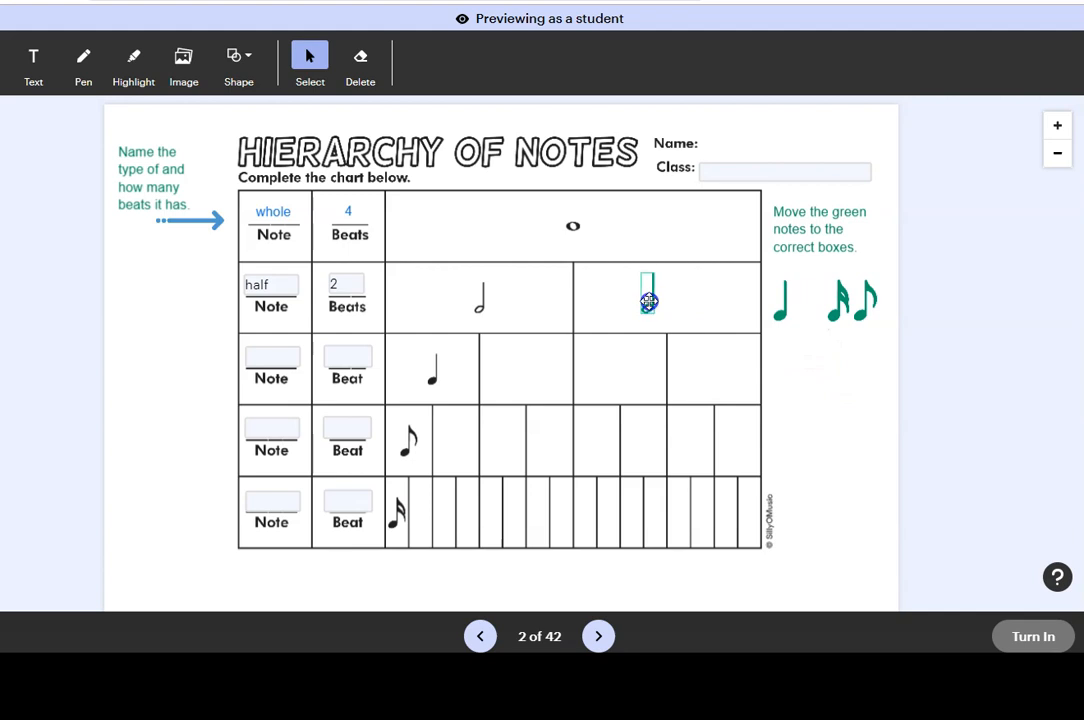
{"action": "left_click_drag", "start_coordinate": [782, 302], "coordinate": [615, 347]}
{"action": "left_click_drag", "start_coordinate": [746, 332], "coordinate": [628, 372]}
Advance to the Rhythm Addition worksheet on page 6 and answer problems 1 and 2 with 2 each.
{"action": "left_click", "coordinate": [598, 636]}
{"action": "left_click", "coordinate": [598, 636]}
{"action": "left_click", "coordinate": [598, 636]}
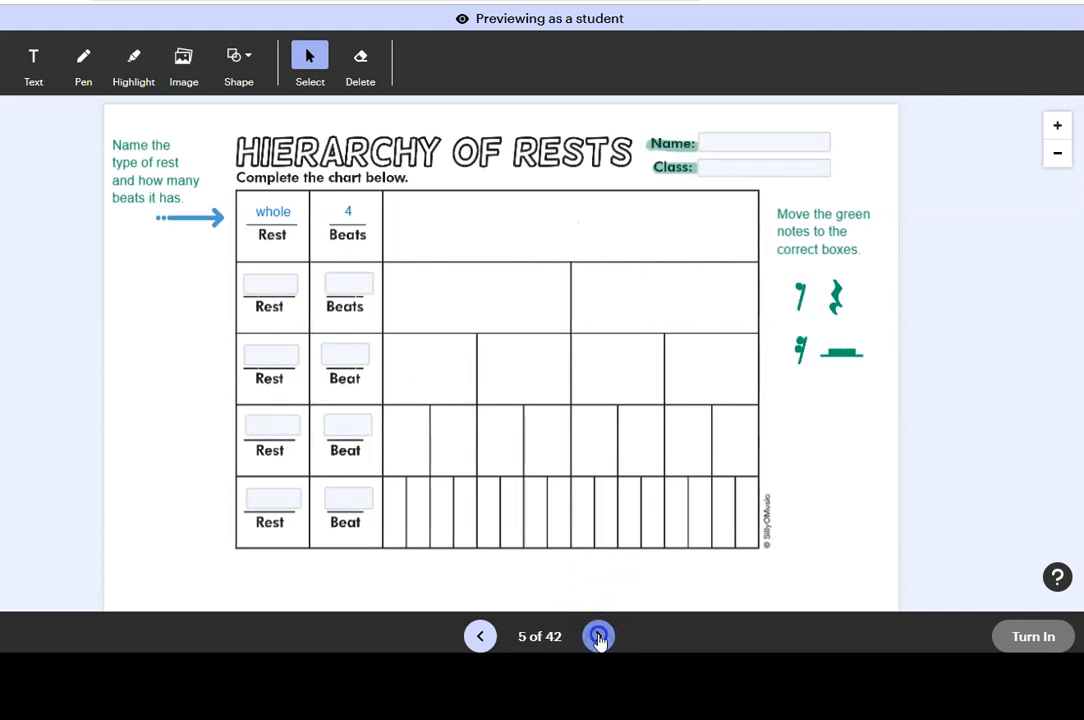
{"action": "left_click", "coordinate": [598, 636]}
{"action": "left_click", "coordinate": [302, 304]}
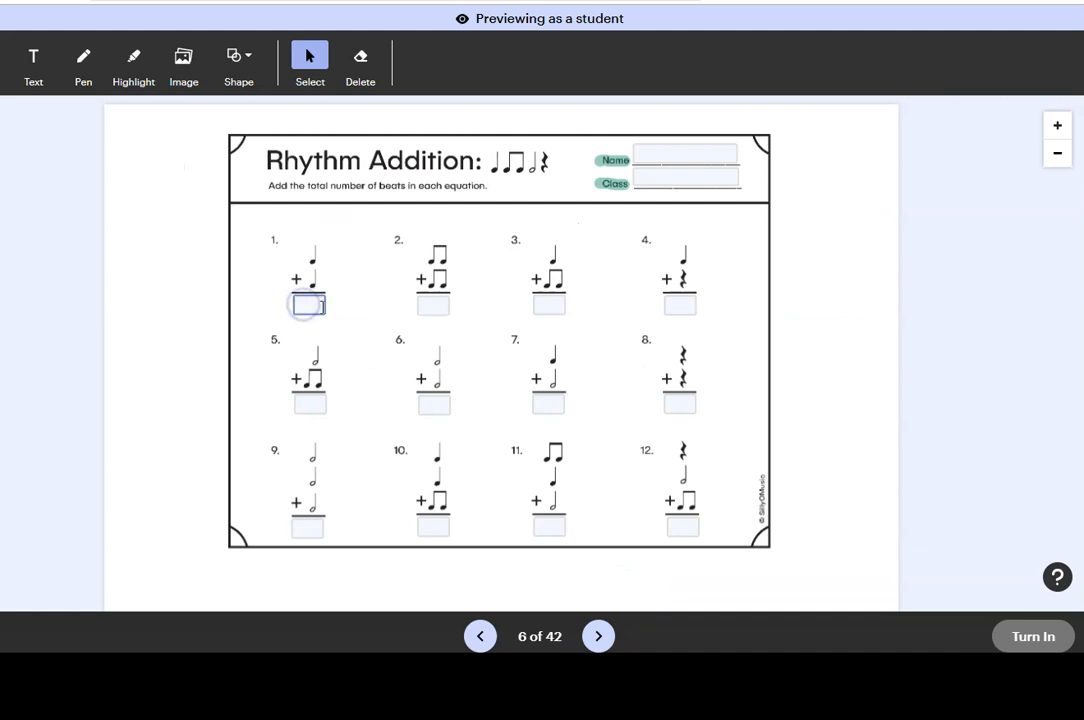
{"action": "type", "text": "2"}
{"action": "left_click", "coordinate": [433, 305]}
{"action": "type", "text": "2"}
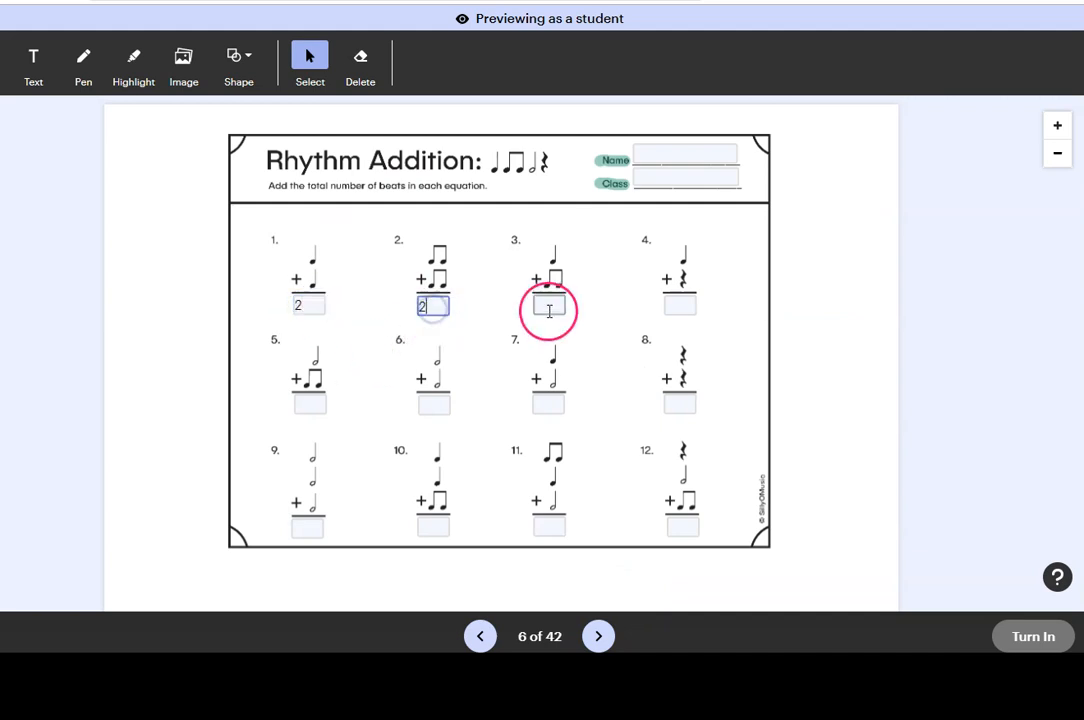
Advance to the pencil worksheet on page 11 and color the first pencil with the thick yellow highlighter.
{"action": "left_click", "coordinate": [598, 636]}
{"action": "left_click", "coordinate": [598, 636]}
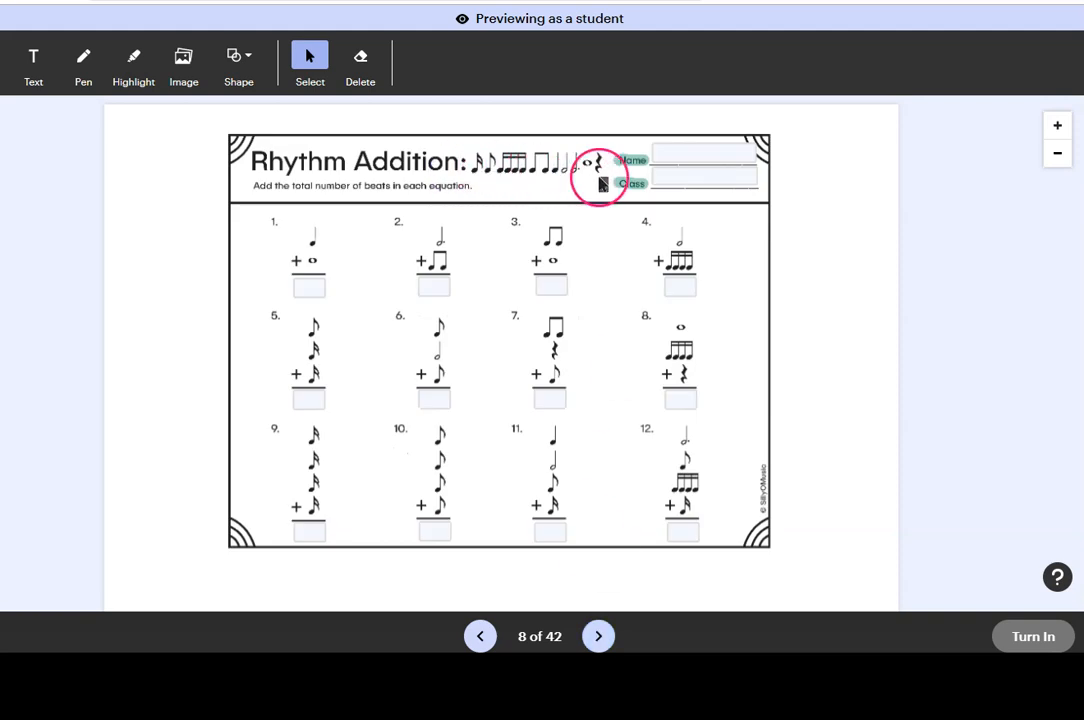
{"action": "left_click", "coordinate": [598, 636]}
{"action": "left_click", "coordinate": [598, 636]}
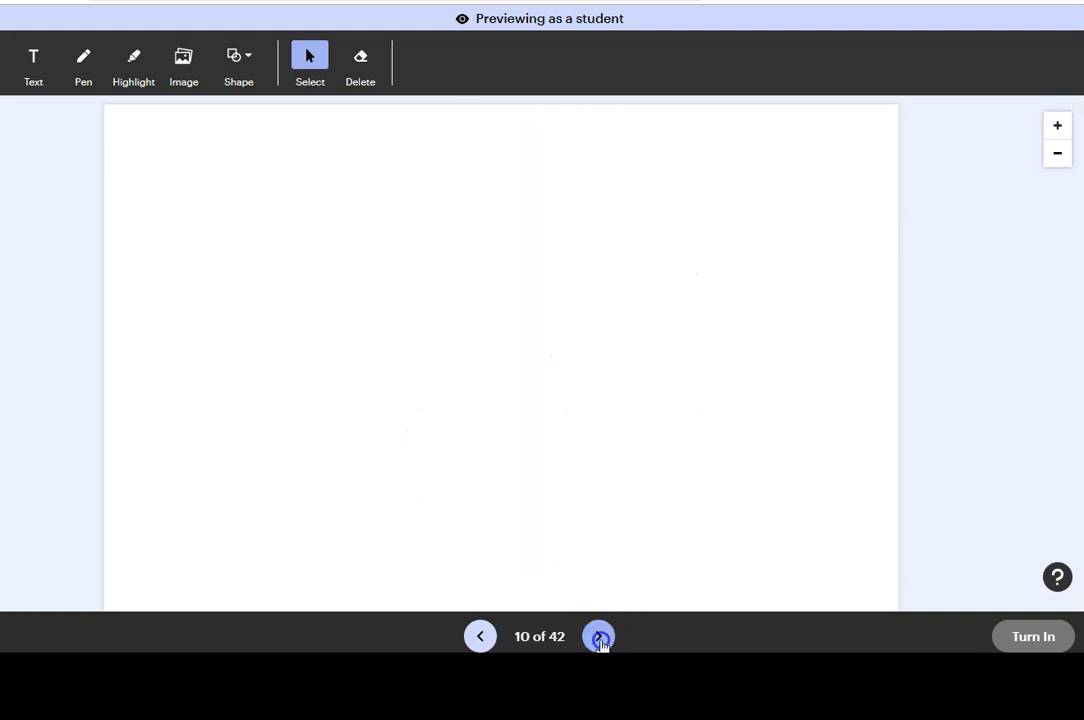
{"action": "left_click", "coordinate": [598, 636]}
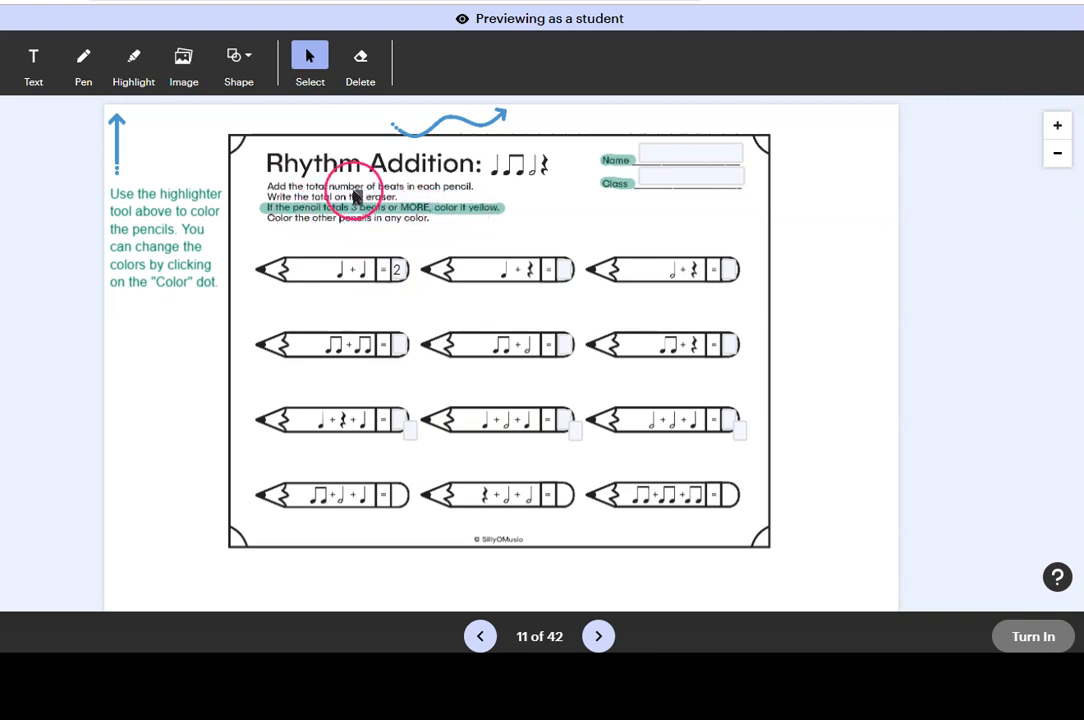
{"action": "left_click", "coordinate": [128, 75]}
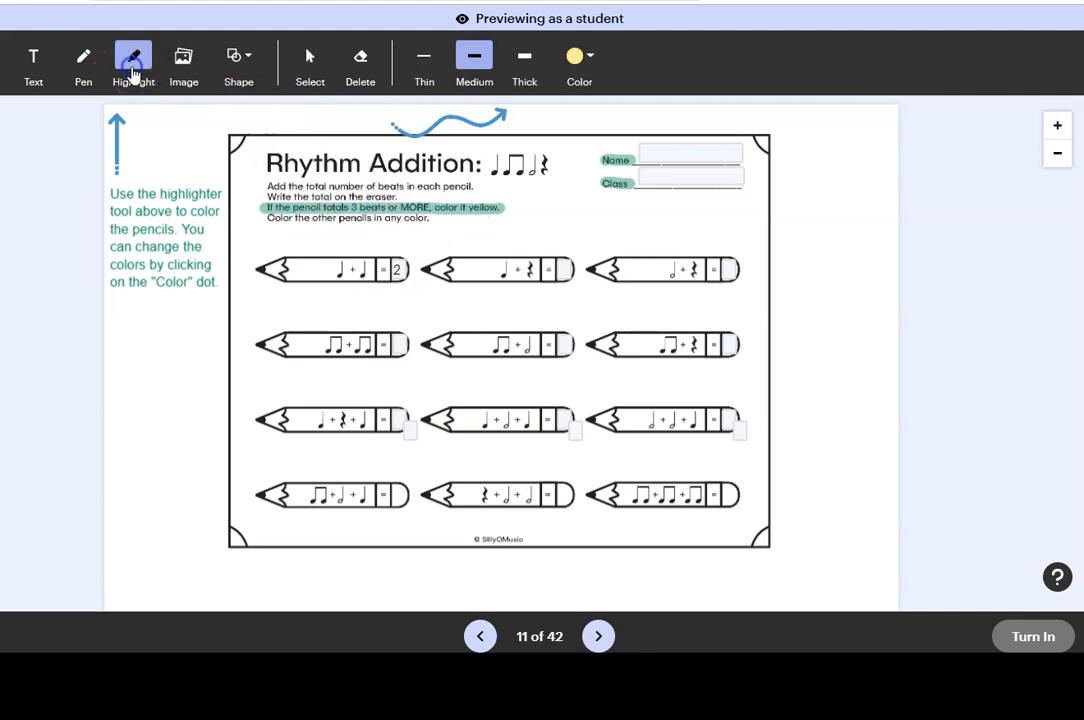
{"action": "left_click", "coordinate": [572, 60]}
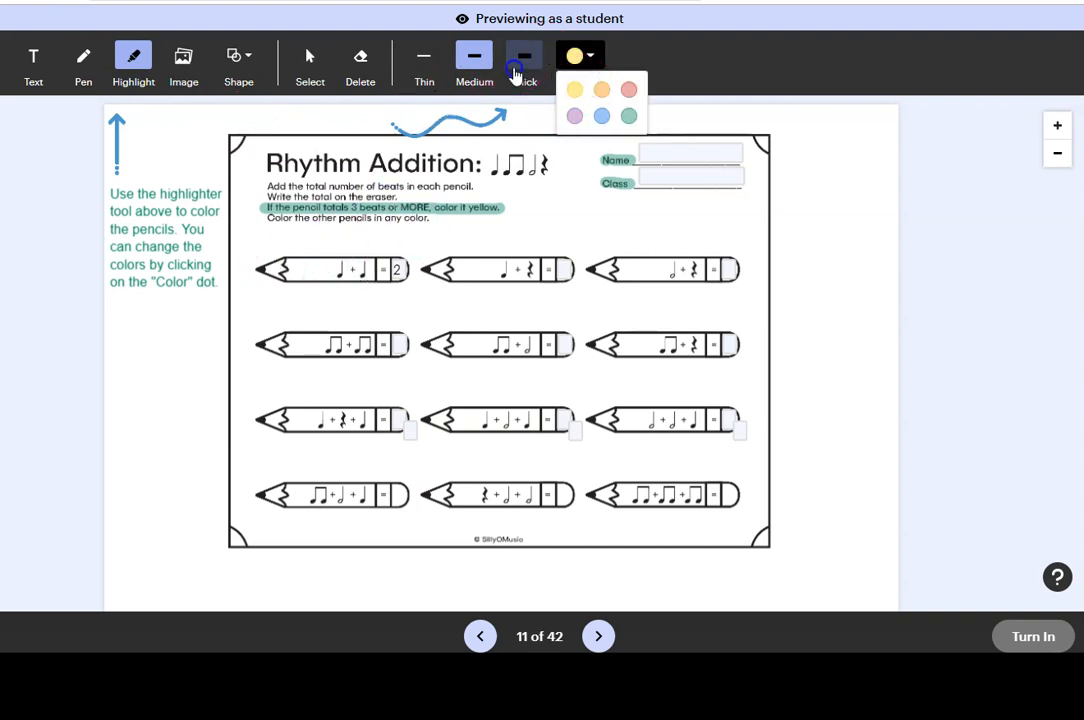
{"action": "left_click", "coordinate": [524, 56]}
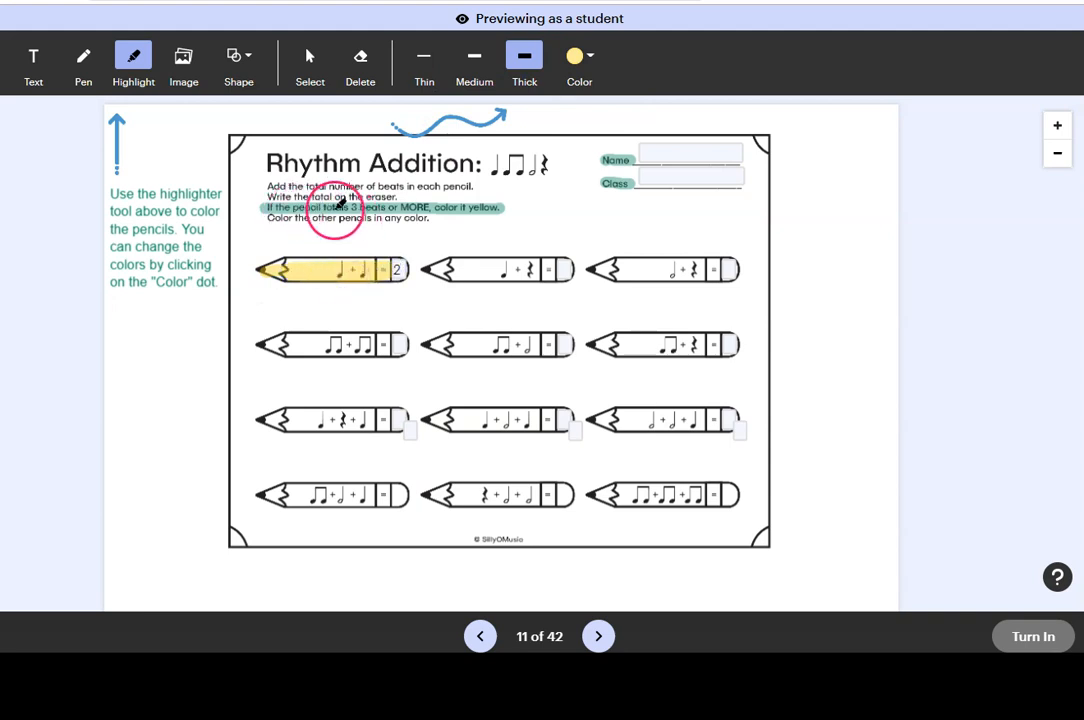
Advance to Complete the Pie on page 16 and move a green quarter note into the empty slice of pie 1.
{"action": "left_click", "coordinate": [598, 636]}
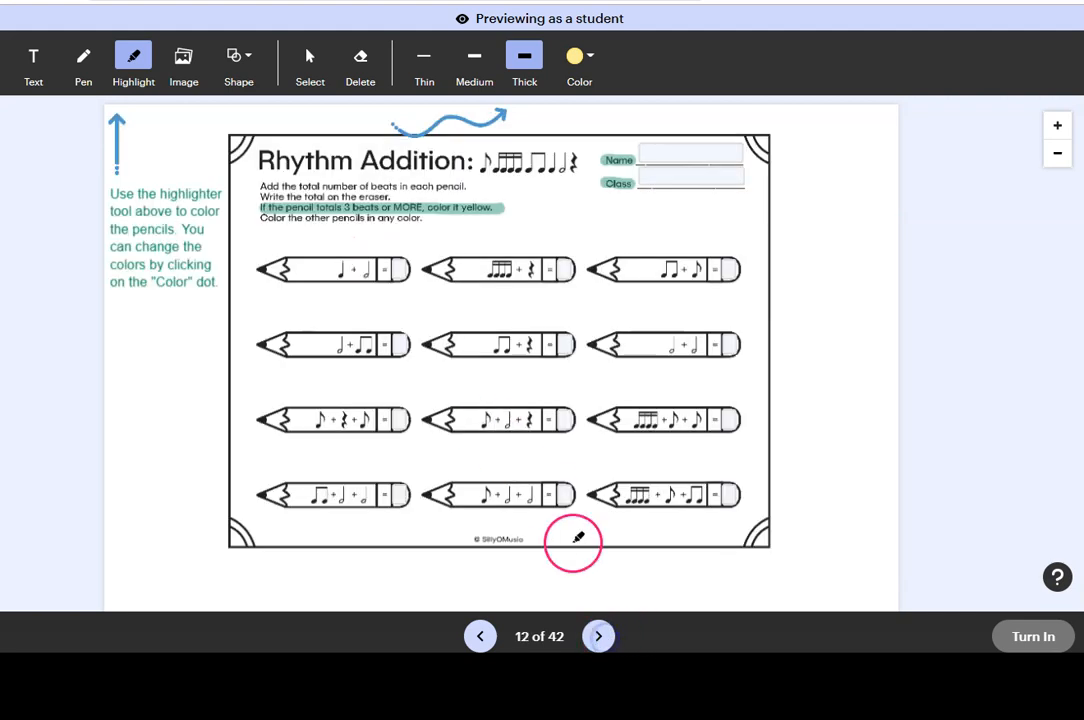
{"action": "left_click", "coordinate": [598, 636]}
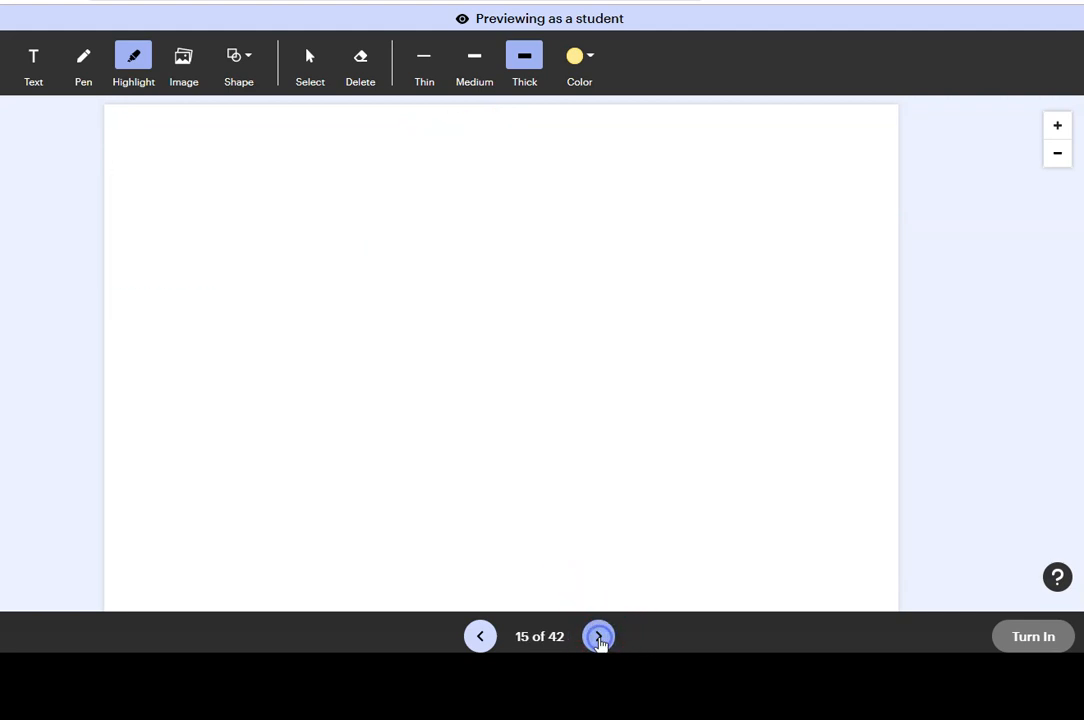
{"action": "left_click", "coordinate": [599, 637]}
{"action": "left_click", "coordinate": [310, 58]}
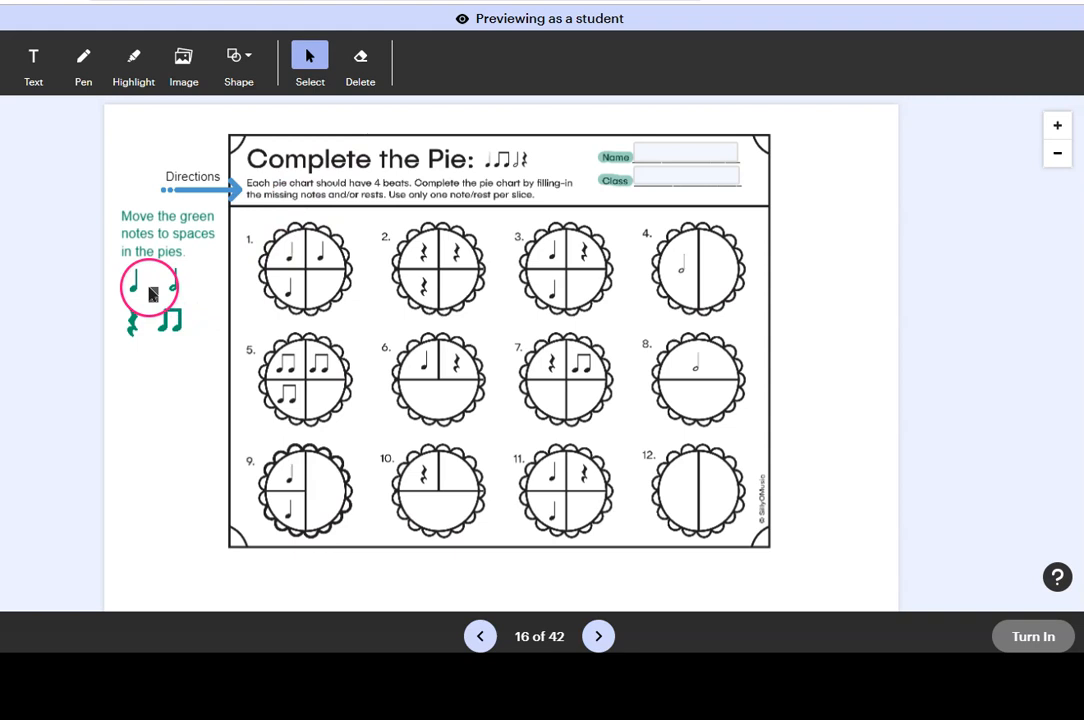
{"action": "left_click", "coordinate": [132, 287]}
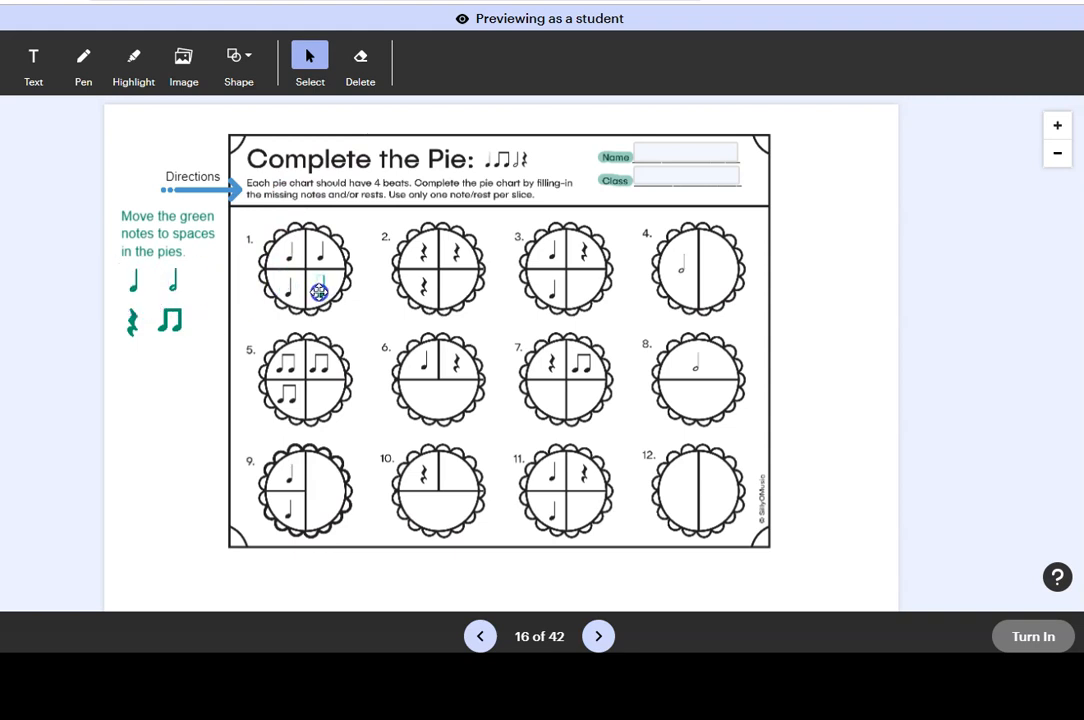
Advance to the Complete the Pie worksheet on page 19 and view it at larger and smaller zoom levels.
{"action": "left_click", "coordinate": [598, 637]}
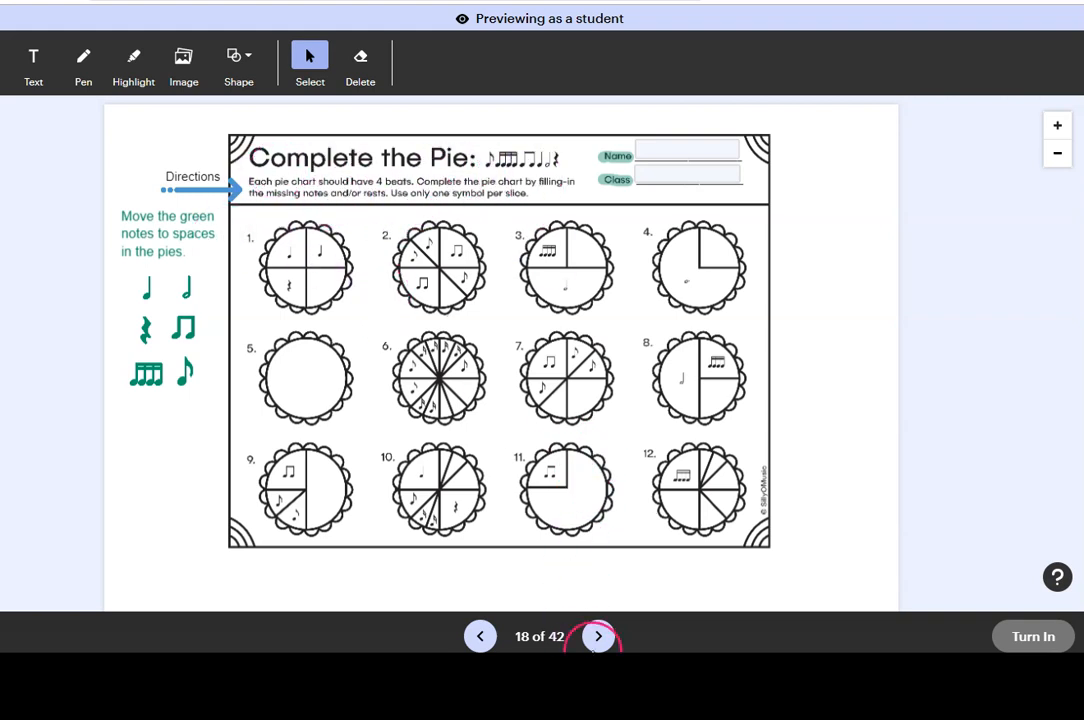
{"action": "left_click", "coordinate": [598, 637]}
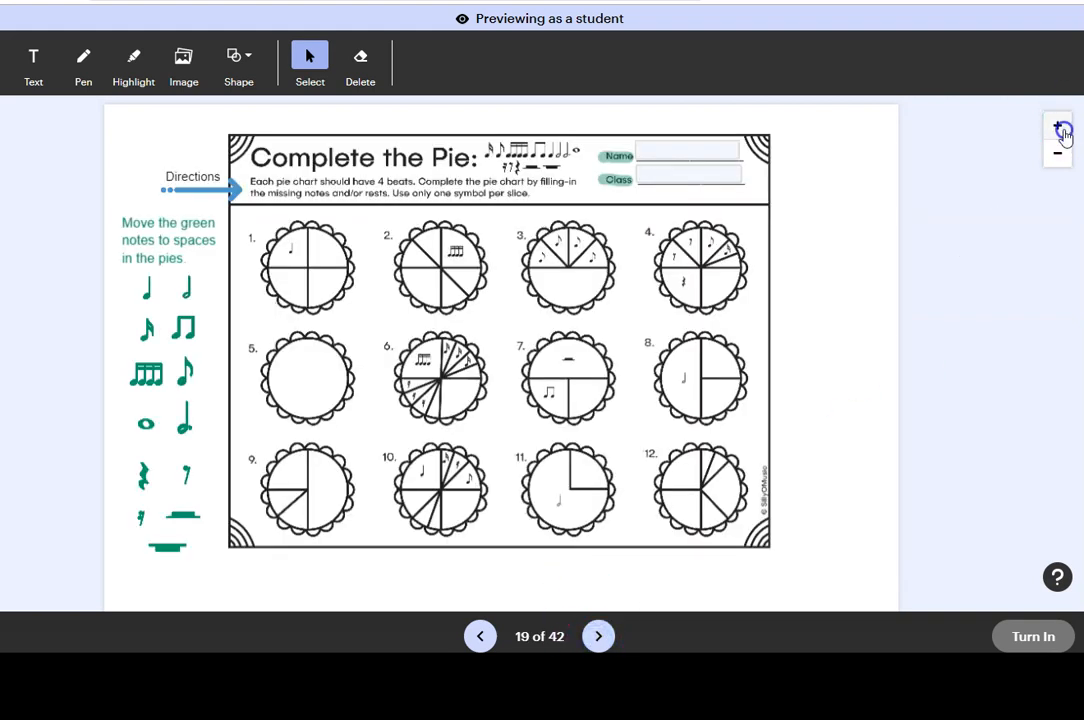
{"action": "left_click", "coordinate": [1063, 131]}
{"action": "left_click", "coordinate": [1058, 156]}
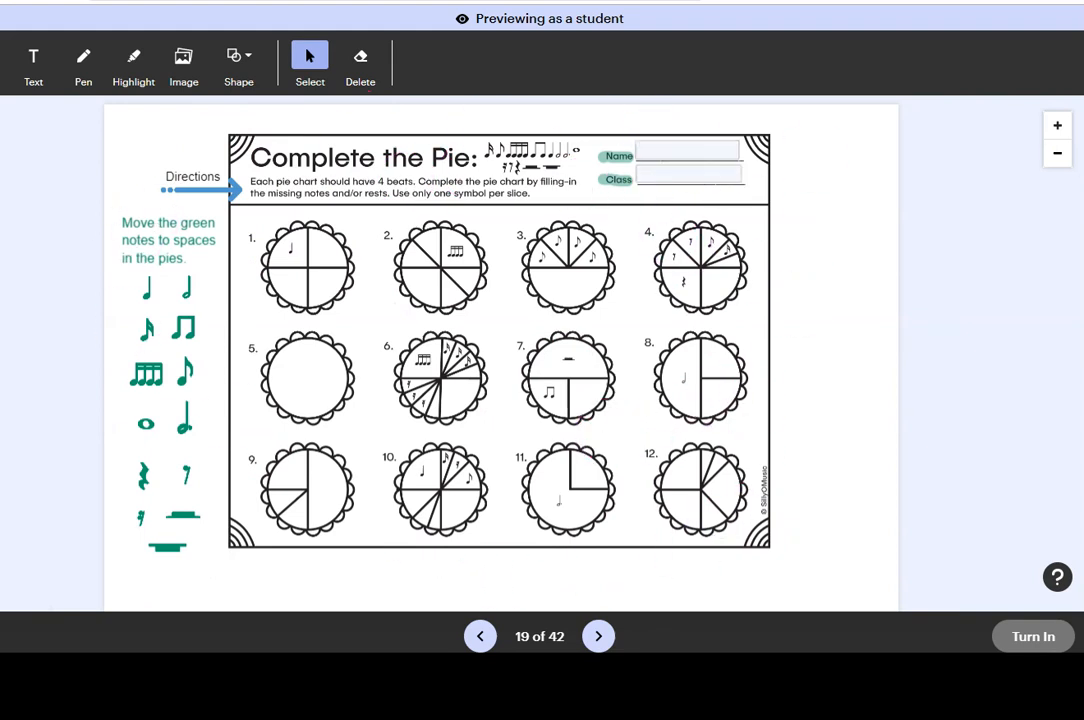
{"action": "left_click", "coordinate": [1058, 154]}
{"action": "left_click", "coordinate": [1058, 127]}
Page through the remaining pie and Count the Line worksheets up to Color the Apples 1 on page 30.
{"action": "left_click", "coordinate": [599, 636]}
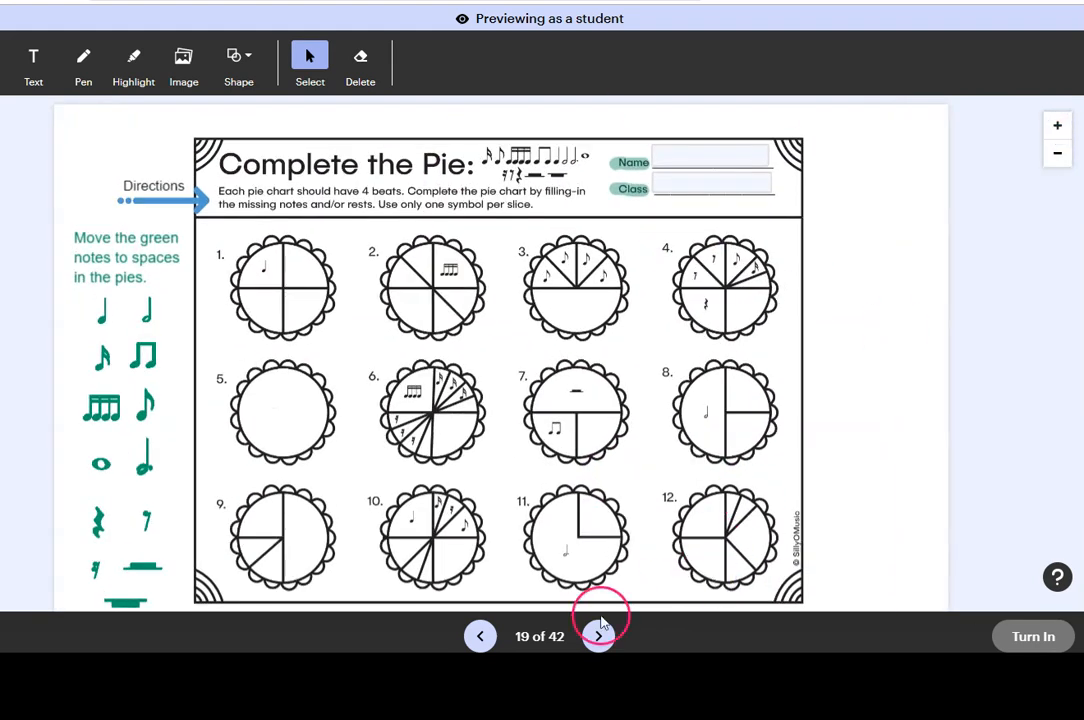
{"action": "left_click", "coordinate": [599, 636]}
{"action": "left_click", "coordinate": [599, 636]}
{"action": "left_click", "coordinate": [599, 636]}
{"action": "left_click", "coordinate": [599, 636]}
{"action": "left_click", "coordinate": [599, 636]}
{"action": "left_click", "coordinate": [599, 636]}
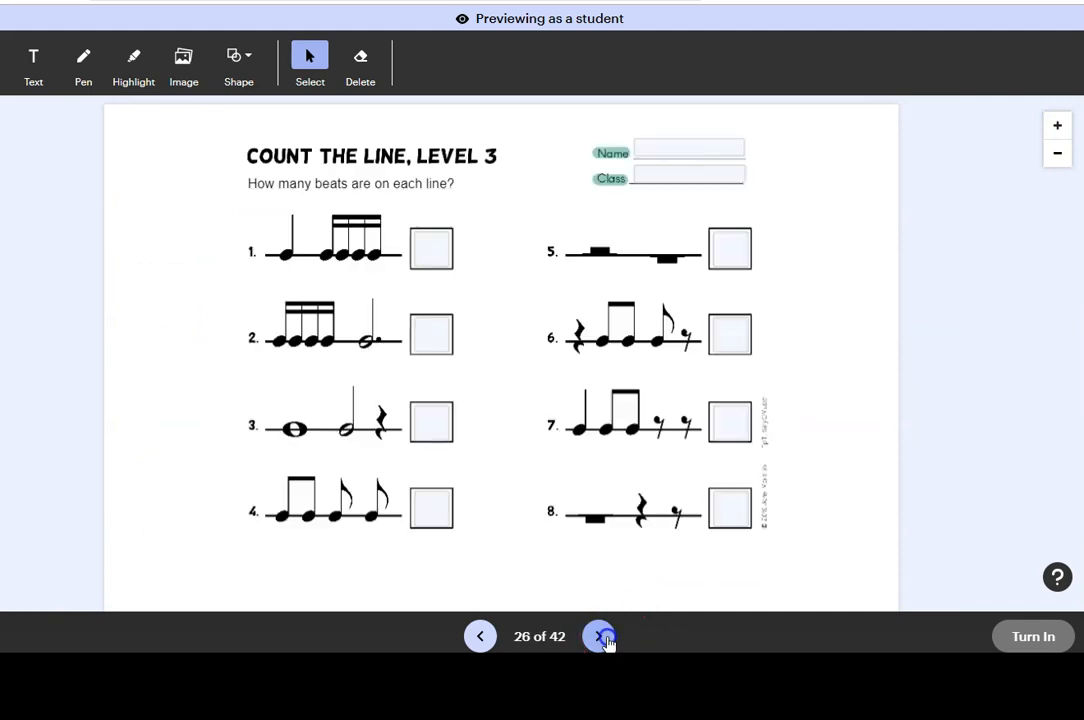
{"action": "left_click", "coordinate": [599, 636]}
{"action": "left_click", "coordinate": [599, 636]}
{"action": "left_click", "coordinate": [599, 636]}
{"action": "left_click", "coordinate": [599, 636]}
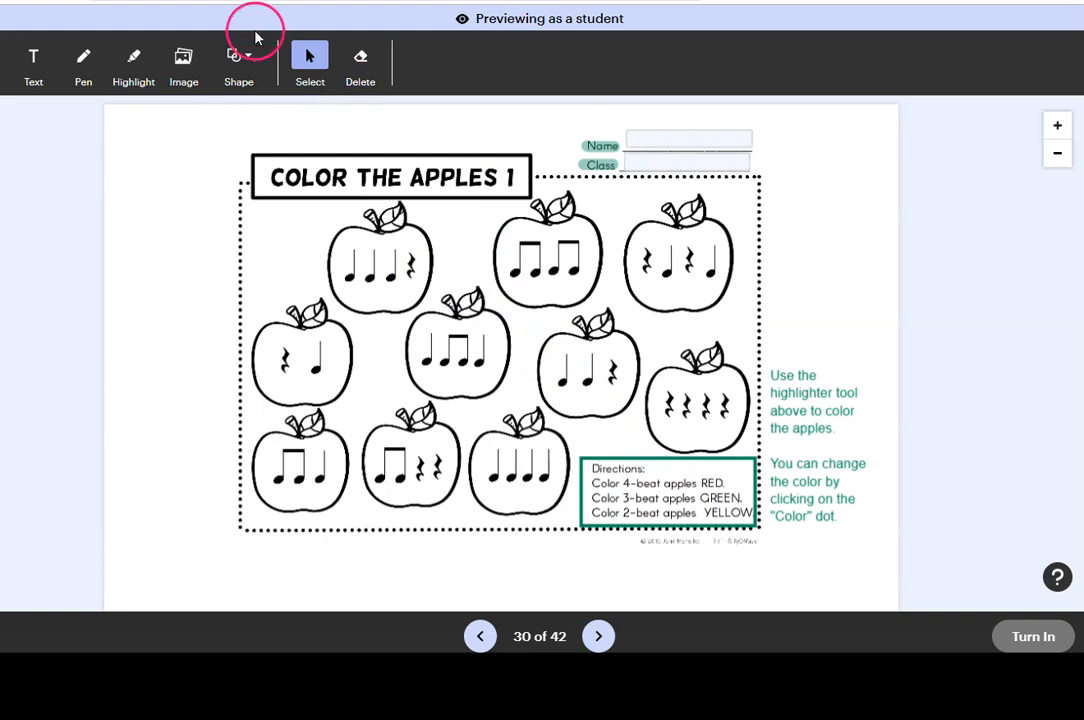
Color the upper-left apple on the Color the Apples 1 worksheet with the red highlighter.
{"action": "left_click", "coordinate": [133, 60]}
{"action": "left_click", "coordinate": [580, 60]}
{"action": "left_click", "coordinate": [586, 72]}
{"action": "left_click", "coordinate": [588, 72]}
{"action": "left_click", "coordinate": [630, 93]}
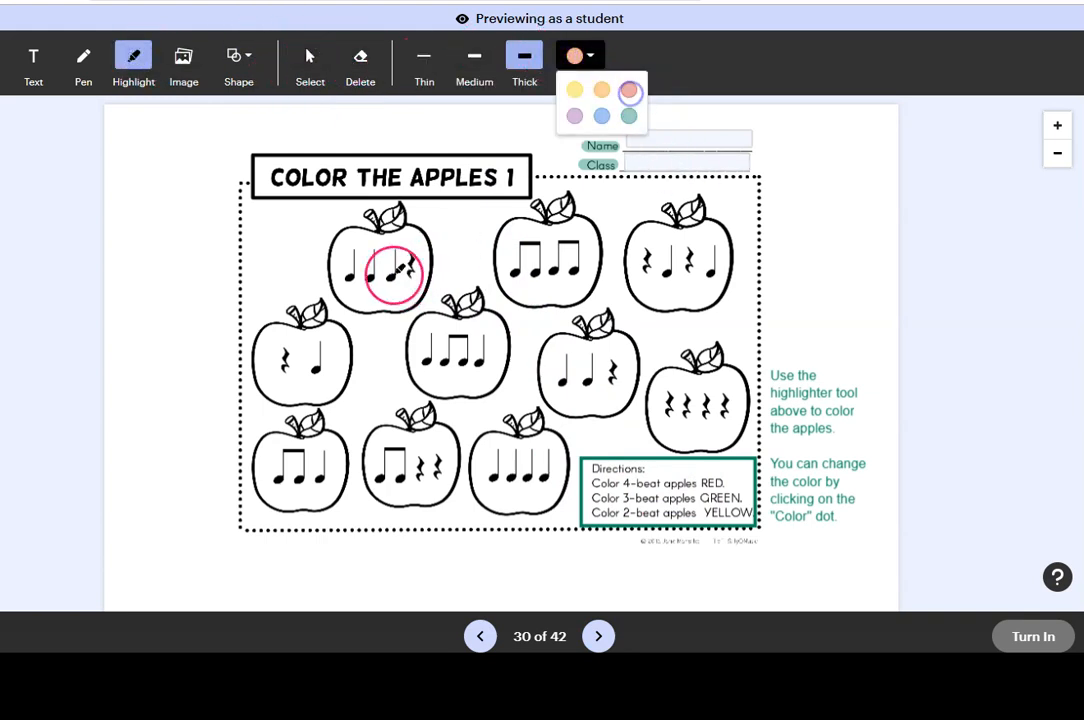
{"action": "mouse_move", "coordinate": [352, 255]}
{"action": "left_mouse_down"}
{"action": "mouse_move", "coordinate": [382, 242]}
{"action": "mouse_move", "coordinate": [397, 256]}
{"action": "left_mouse_up"}
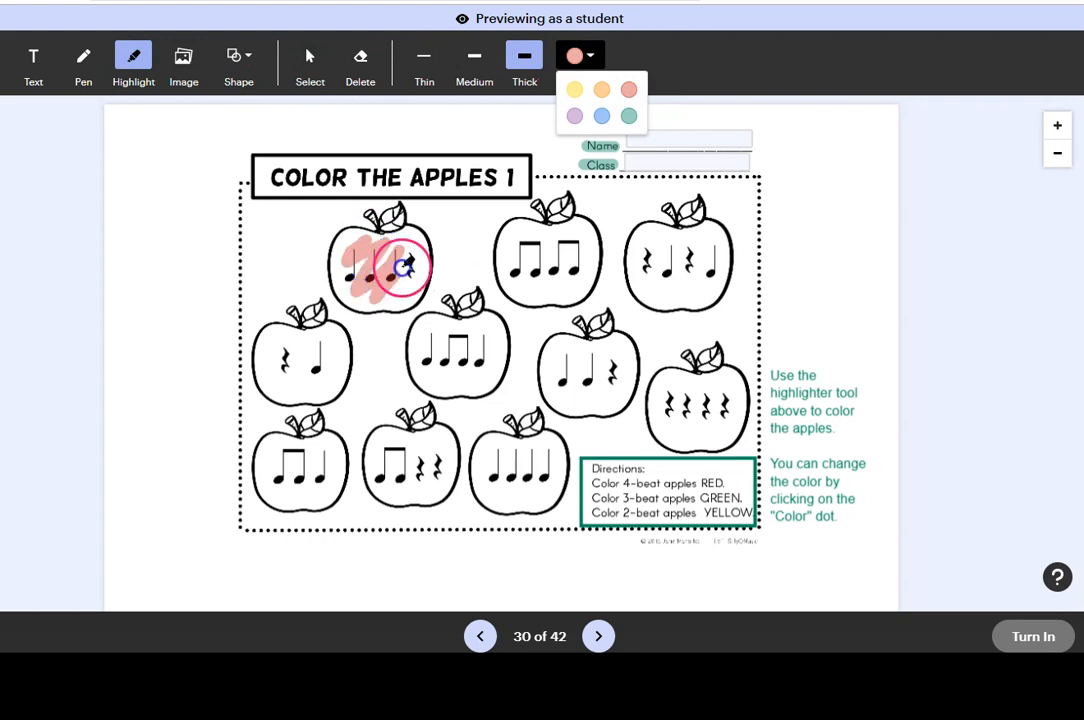
On the Cut & Glue 1 worksheet on page 33, move the three-quarter-note card under 3 Beats and the eighth-note pair under 1 Beat.
{"action": "left_click", "coordinate": [600, 638]}
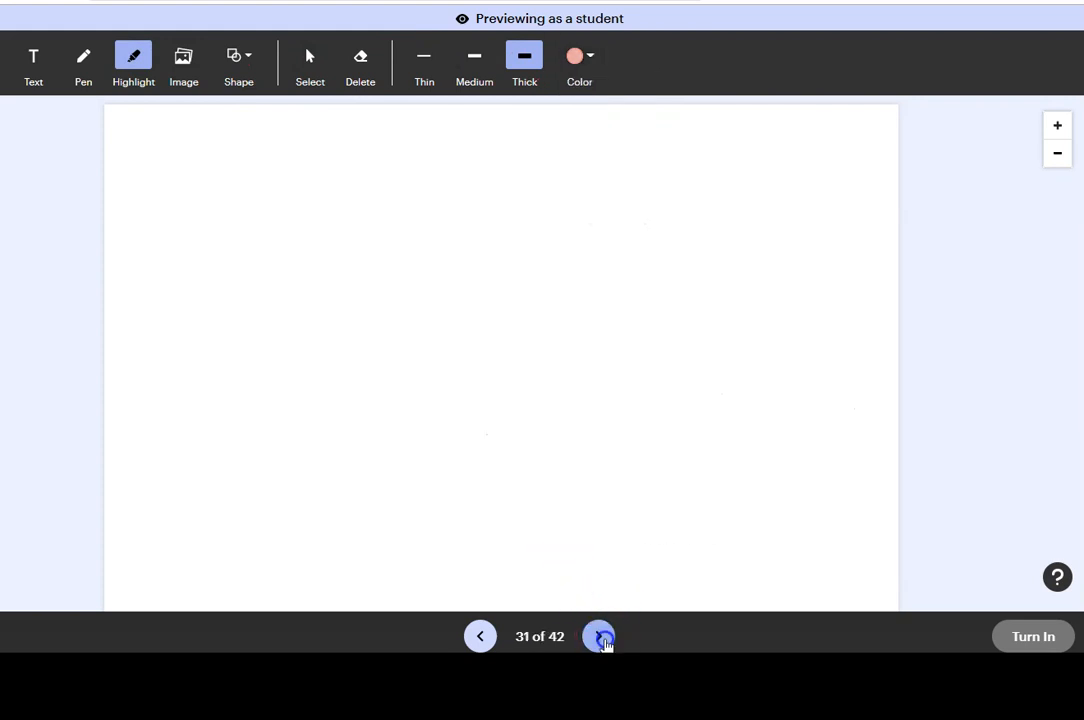
{"action": "left_click", "coordinate": [600, 638]}
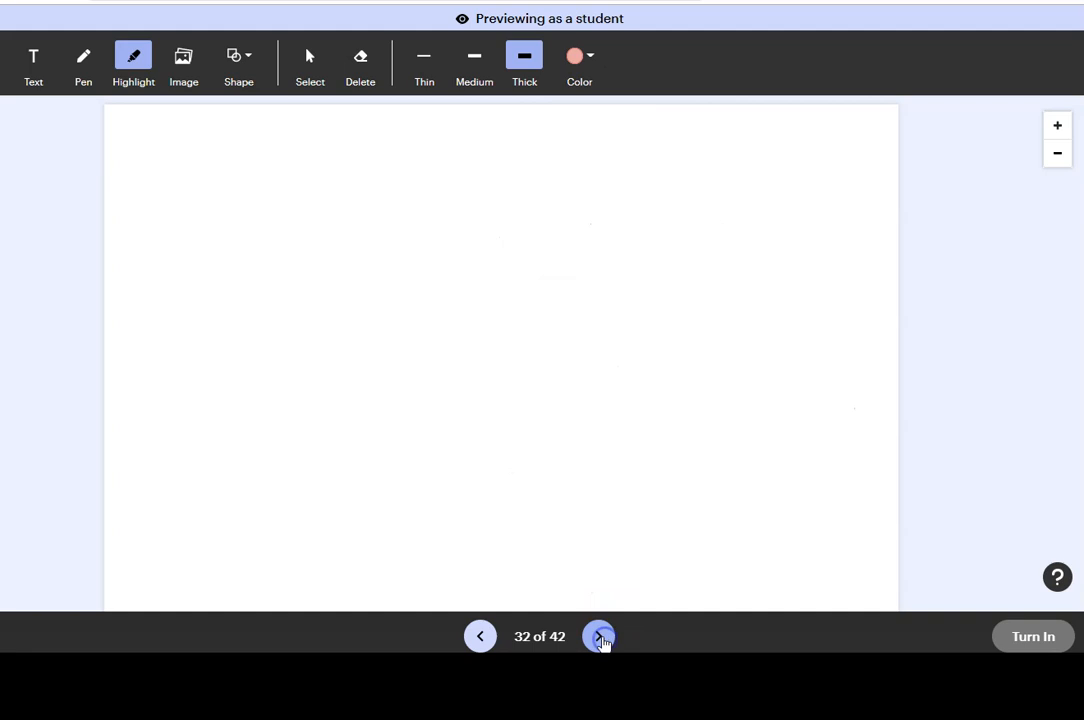
{"action": "left_click", "coordinate": [600, 638]}
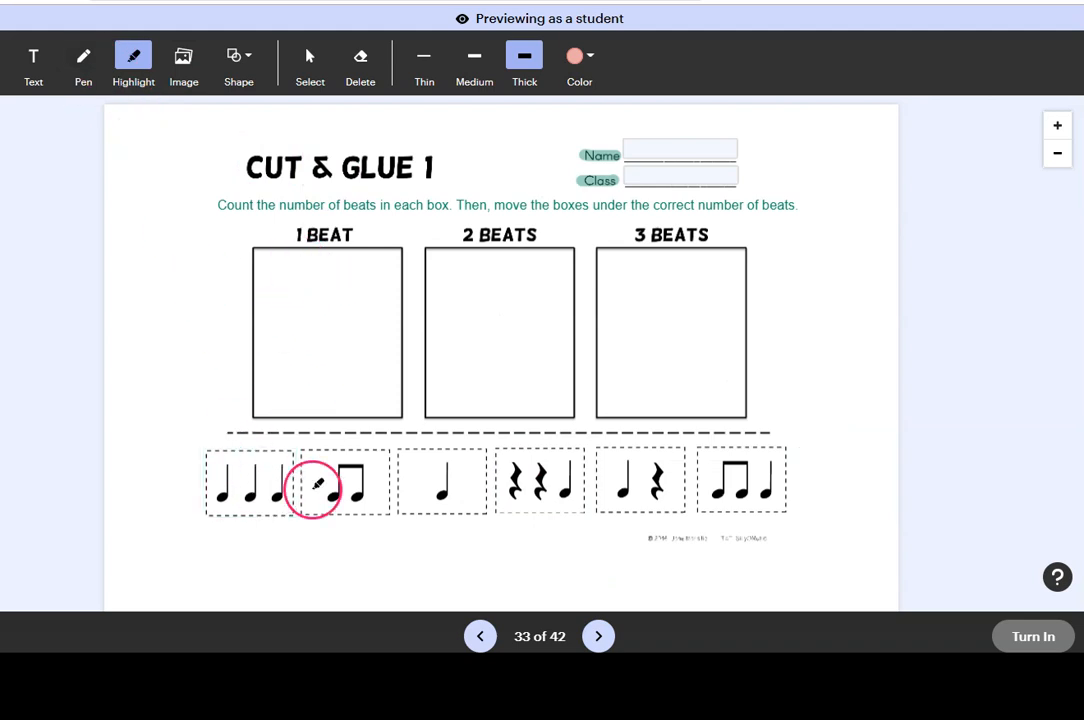
{"action": "left_click", "coordinate": [310, 64]}
{"action": "left_click", "coordinate": [223, 512]}
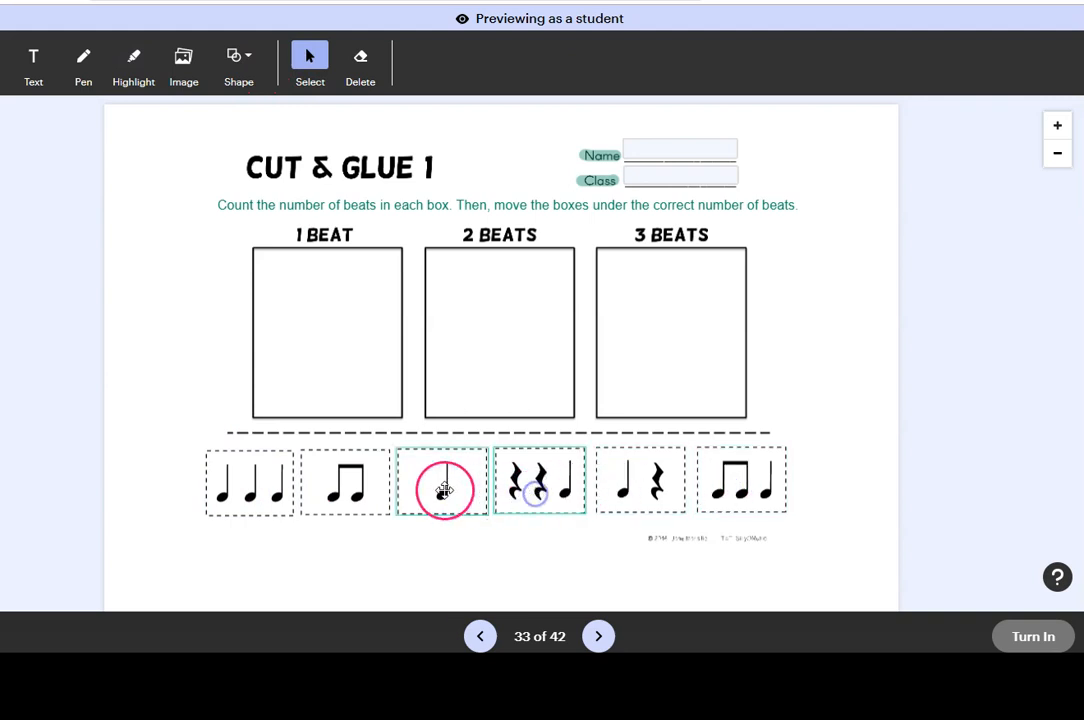
{"action": "left_click_drag", "start_coordinate": [221, 497], "coordinate": [654, 313]}
{"action": "left_click_drag", "start_coordinate": [346, 496], "coordinate": [288, 334]}
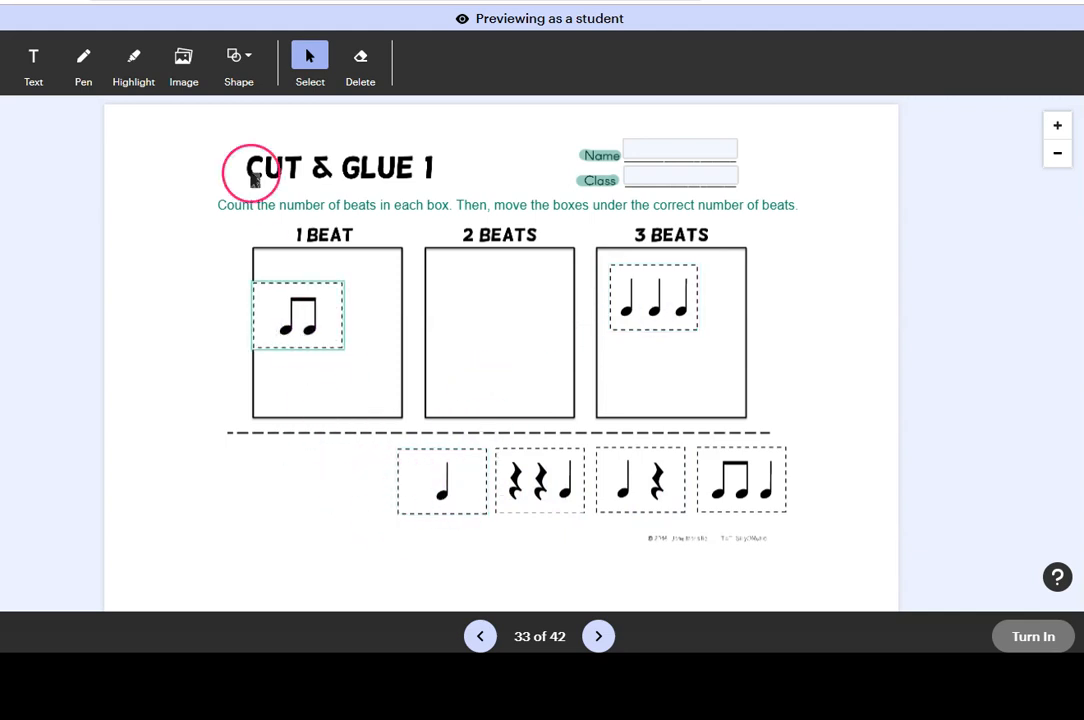
{"action": "left_click_drag", "start_coordinate": [313, 316], "coordinate": [318, 296]}
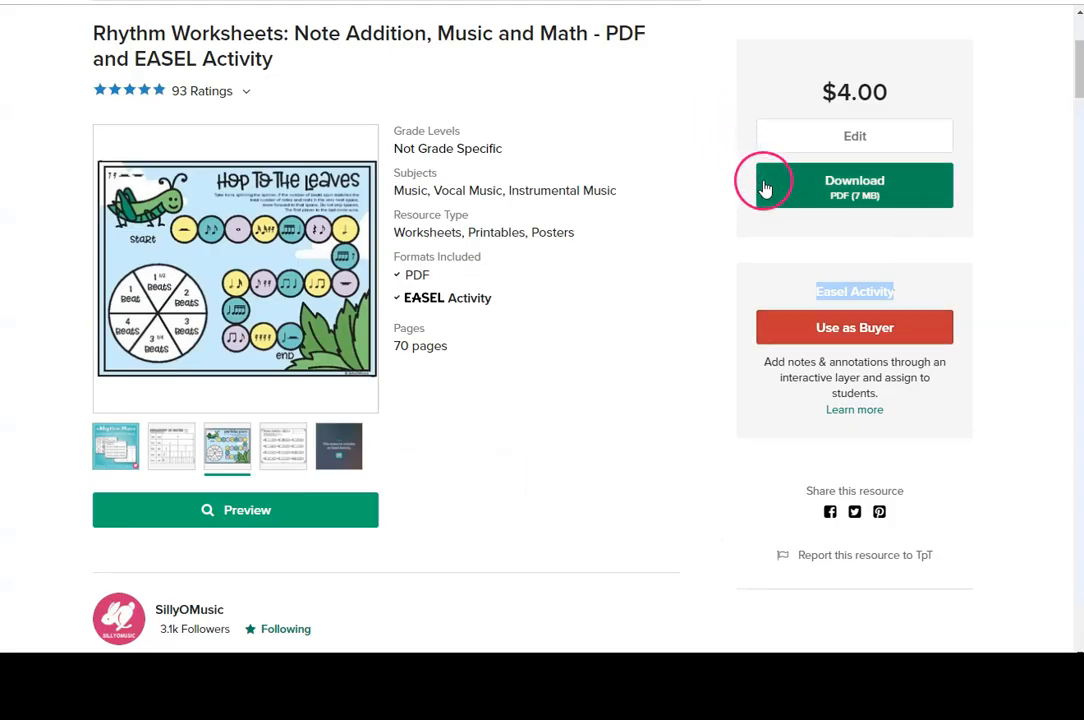
Show the Rhythm Addition pencil worksheet among the preview images on the Rhythm Worksheets product page.
{"action": "scroll", "coordinate": [685, 307], "scroll_direction": "up", "scroll_amount": 3}
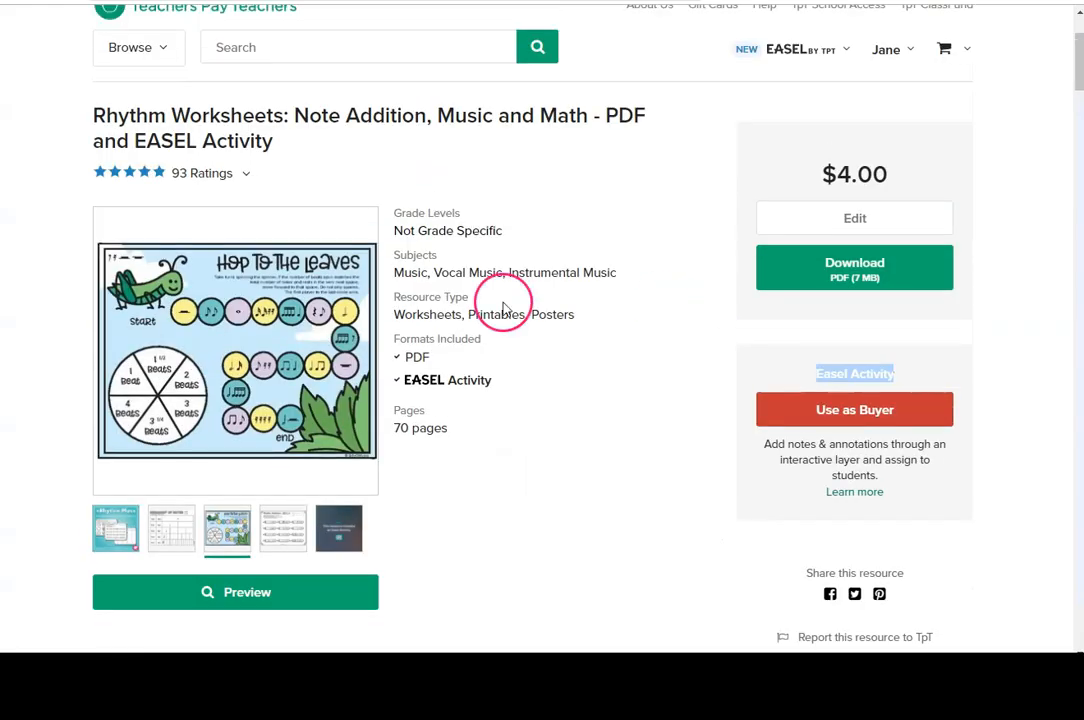
{"action": "left_click", "coordinate": [285, 522]}
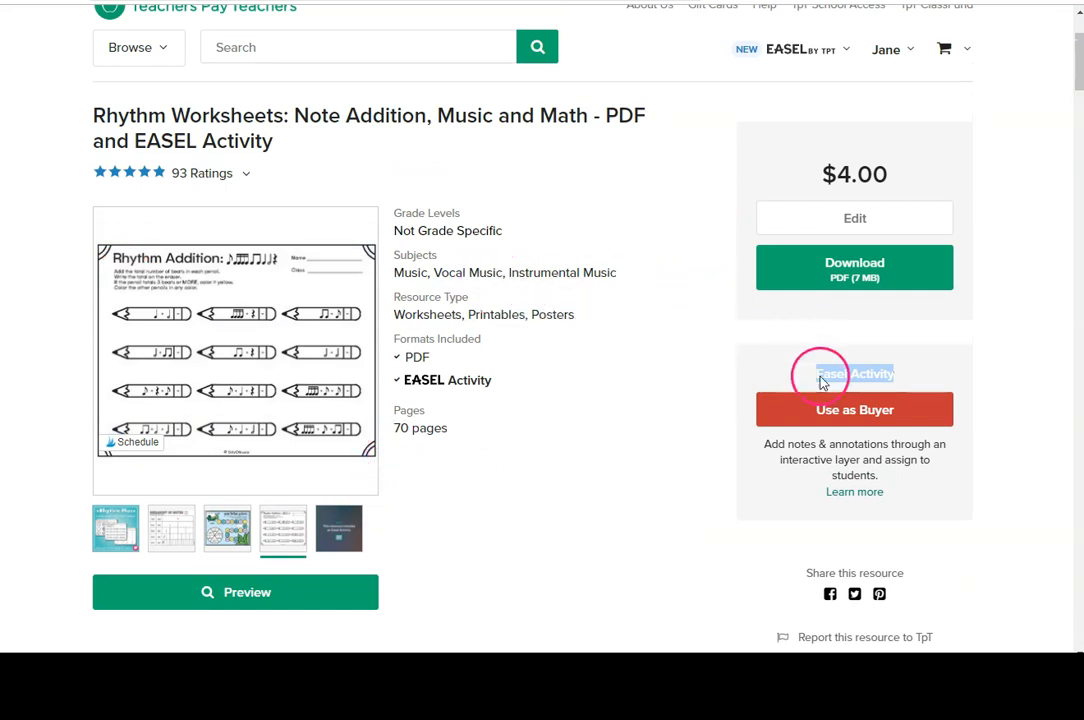